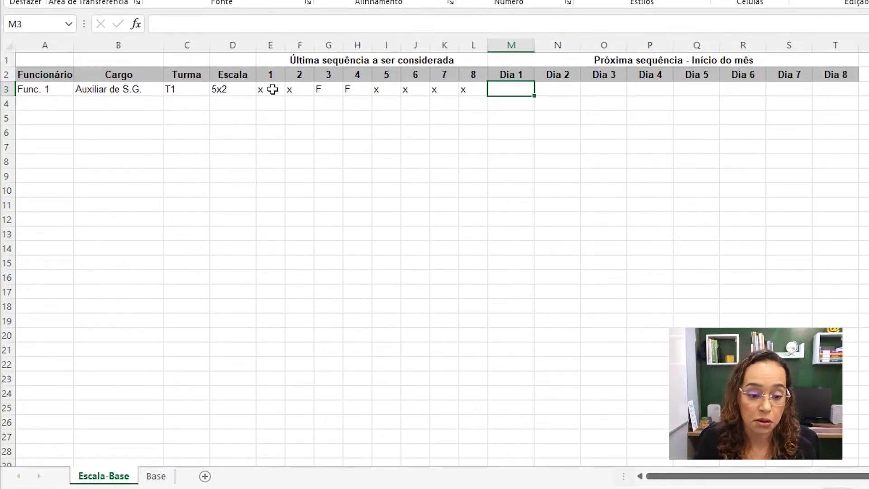
Step: Copy the schedule types 4x2 to 6x2 (A2:A6) from the Base sheet into the Escala-Base sheet starting at cell D10
{"action": "left_click", "coordinate": [156, 477]}
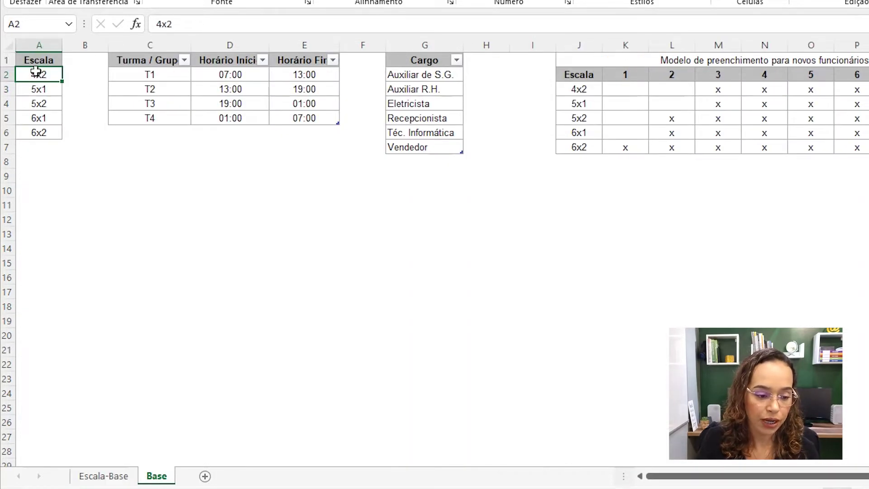
{"action": "left_click_drag", "start_coordinate": [37, 72], "coordinate": [33, 131]}
{"action": "key", "text": "ctrl+c"}
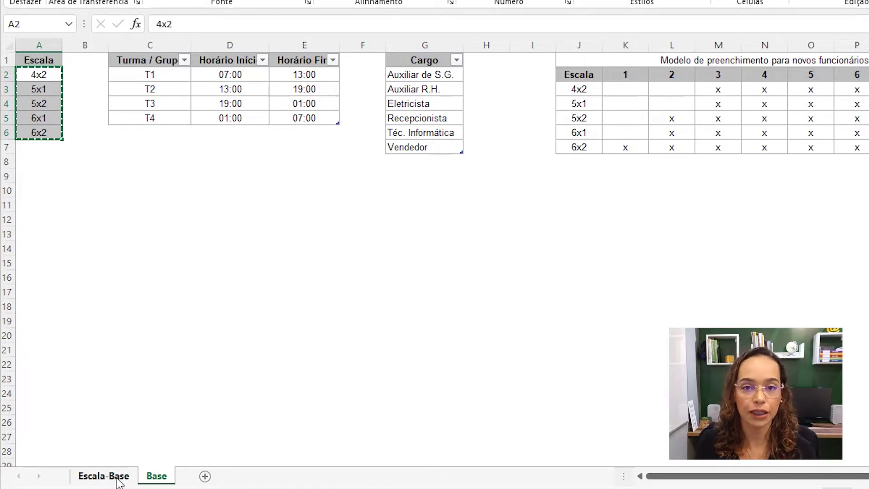
{"action": "left_click", "coordinate": [104, 476]}
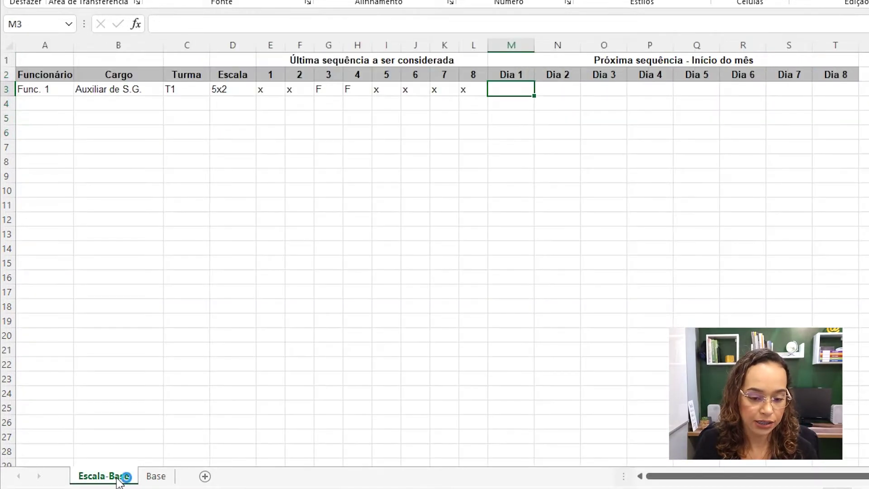
{"action": "left_click", "coordinate": [233, 192]}
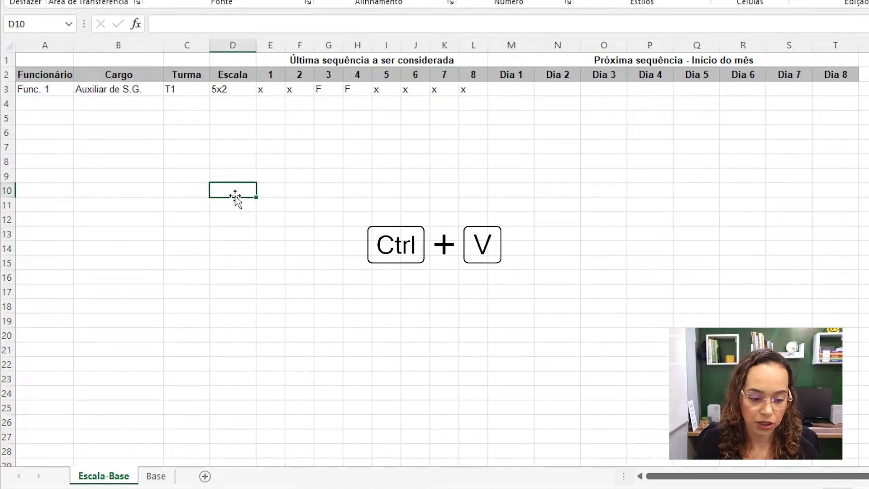
{"action": "key", "text": "ctrl+v"}
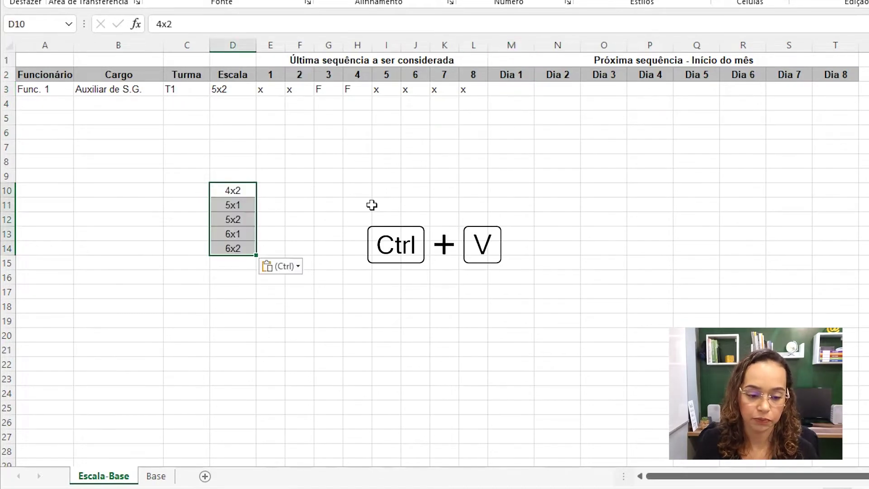
Step: Start a SE formula in the Dia 1 cell M3 that returns G3 when D3 equals D10
{"action": "left_click", "coordinate": [505, 92]}
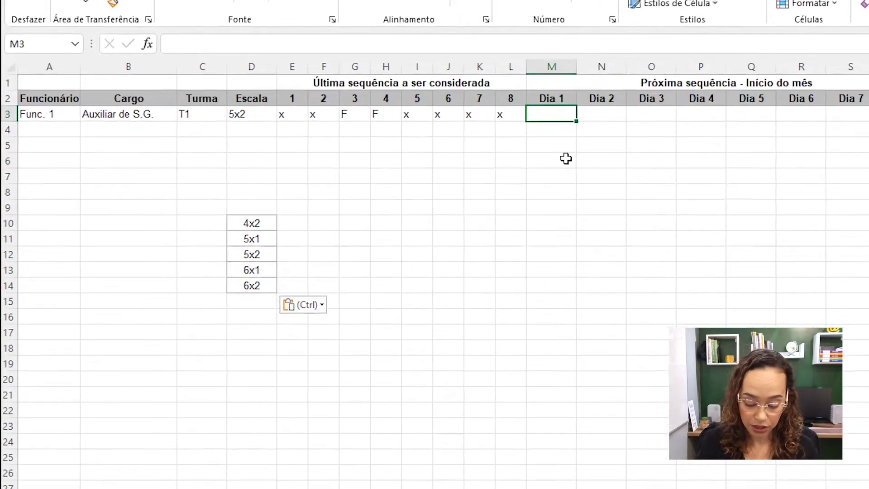
{"action": "type", "text": "=Se("}
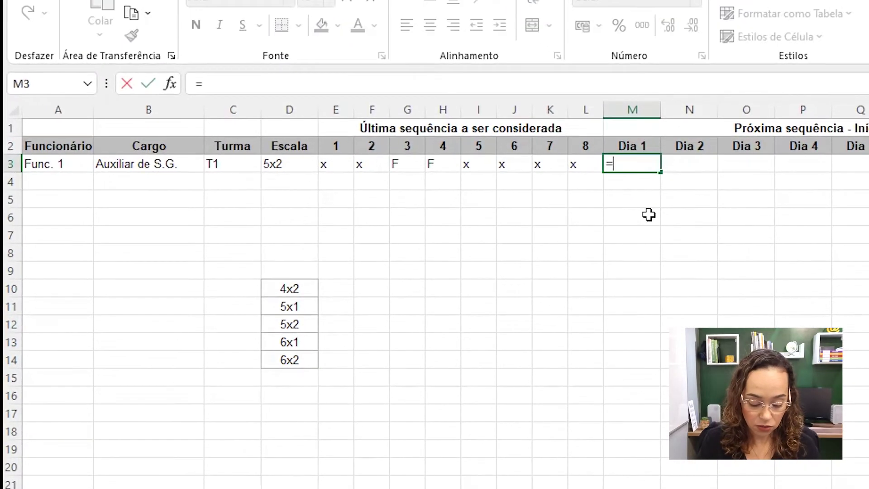
{"action": "left_click", "coordinate": [290, 163]}
{"action": "type", "text": "="}
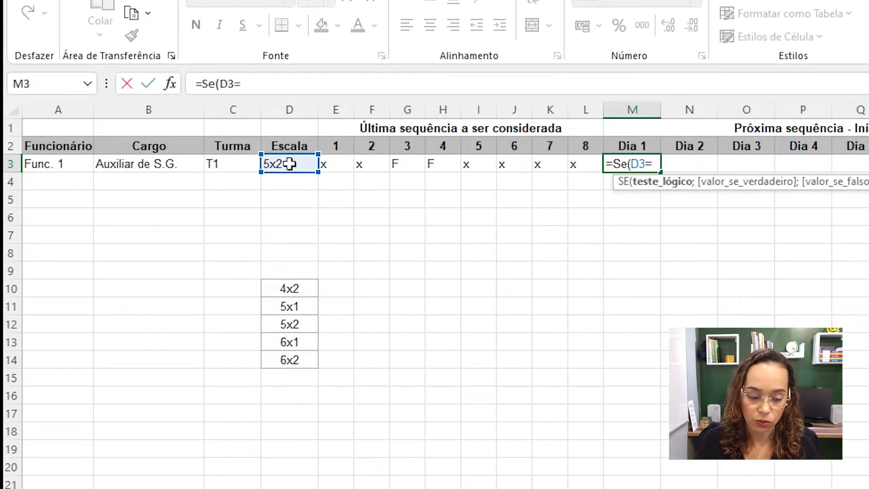
{"action": "left_click", "coordinate": [291, 288]}
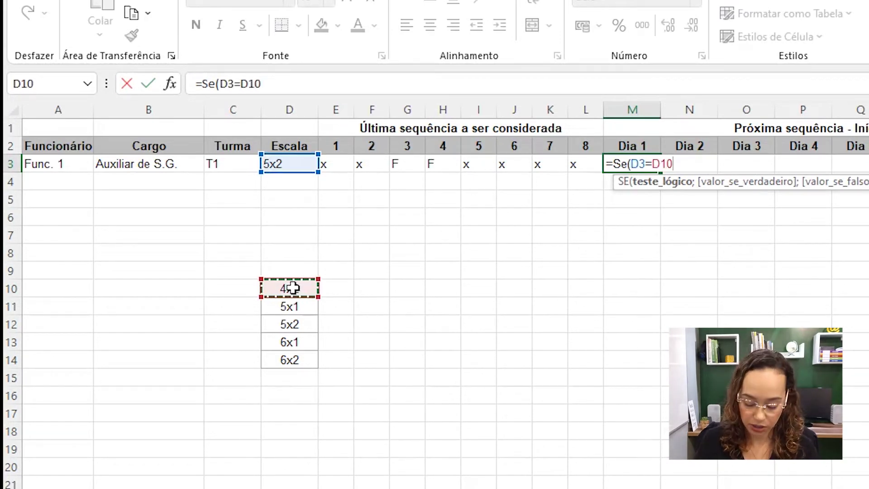
{"action": "type", "text": ";"}
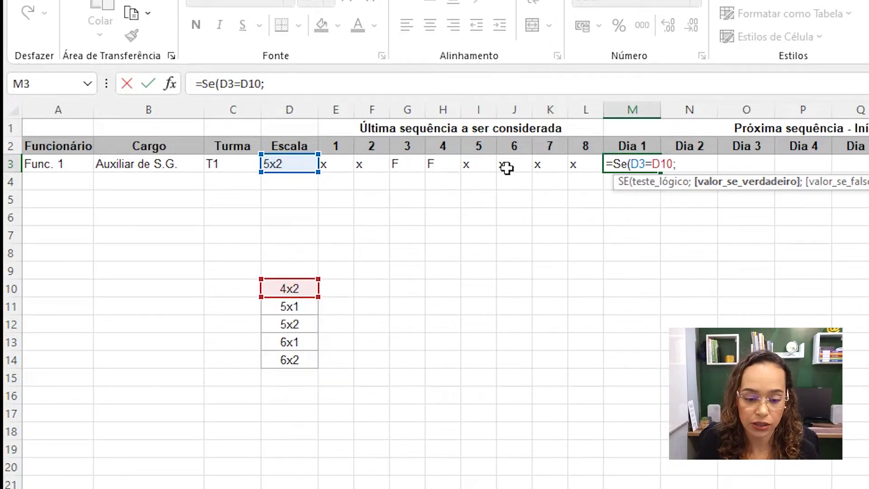
{"action": "left_click", "coordinate": [399, 165]}
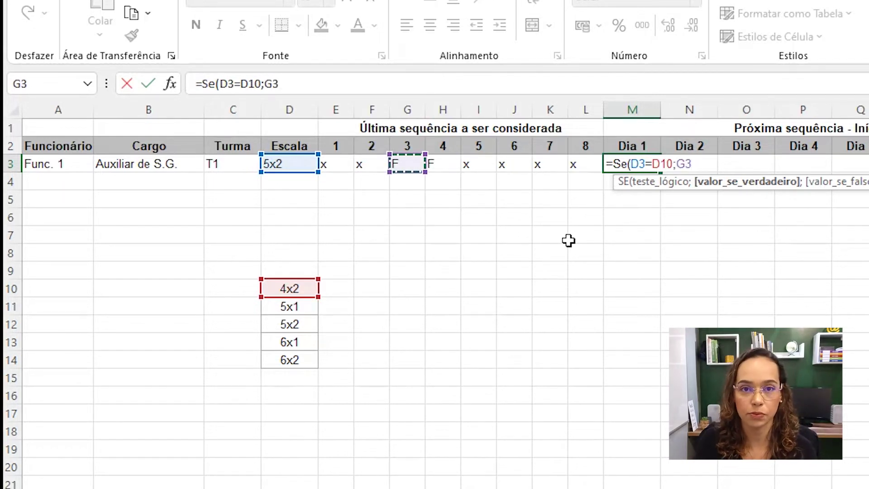
Step: Nest a second SE in the M3 formula that returns G3 when D3 equals D11
{"action": "type", "text": ";"}
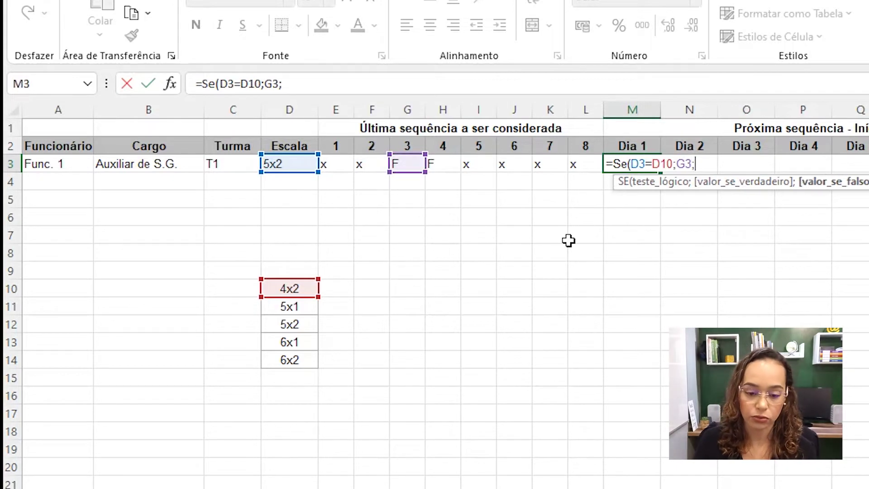
{"action": "key", "text": "BackSpace"}
{"action": "type", "text": "Se("}
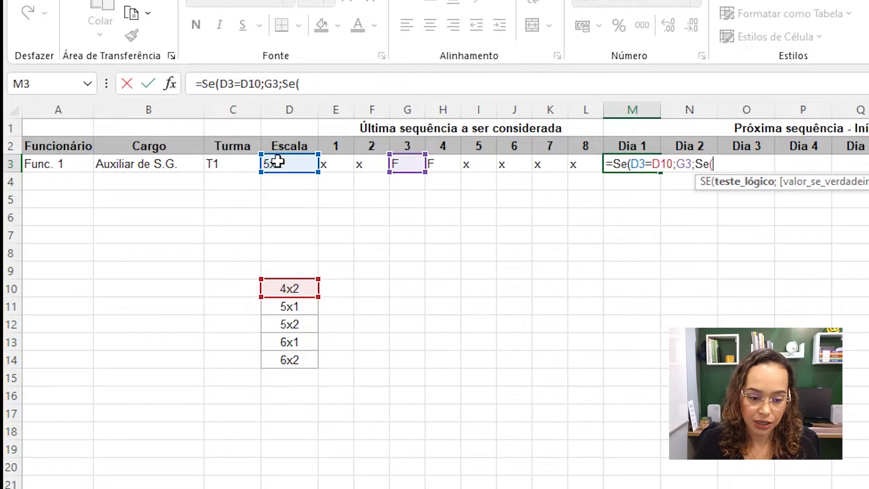
{"action": "left_click", "coordinate": [277, 161]}
{"action": "type", "text": "="}
{"action": "left_click", "coordinate": [303, 307]}
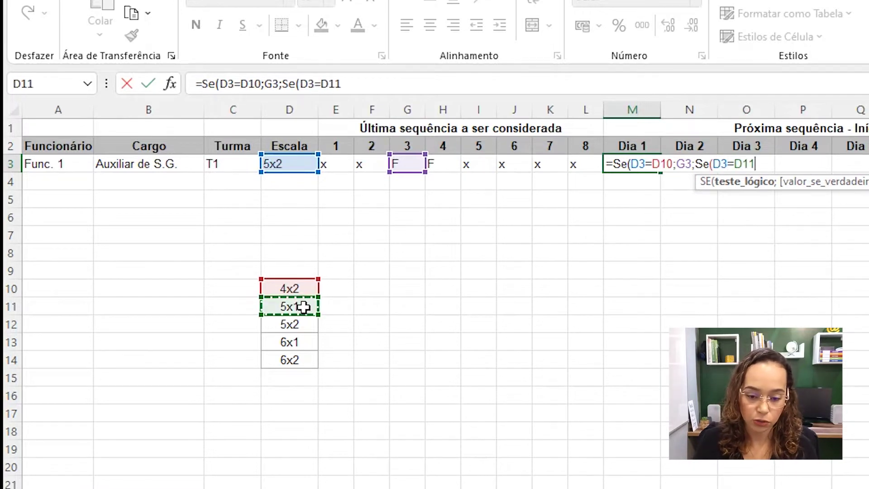
{"action": "type", "text": ";"}
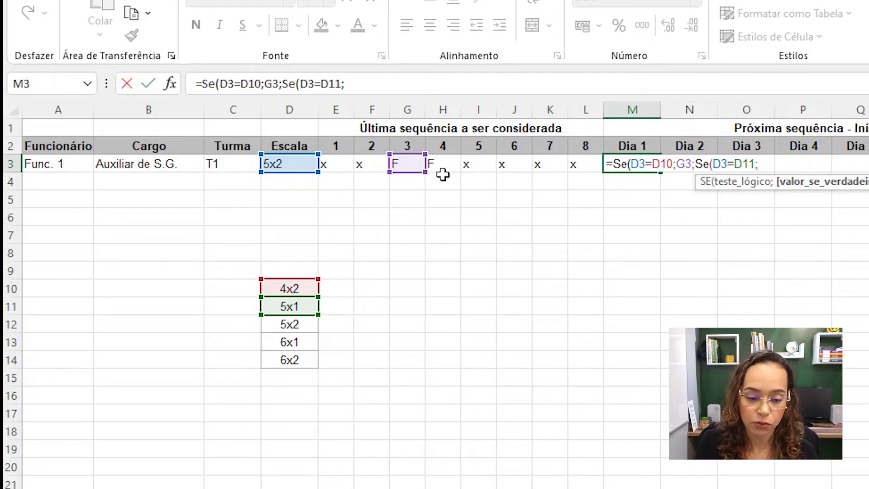
{"action": "left_click", "coordinate": [412, 164]}
Step: Nest a third SE in the M3 formula that returns F3 when D3 equals D12
{"action": "type", "text": ";Se("}
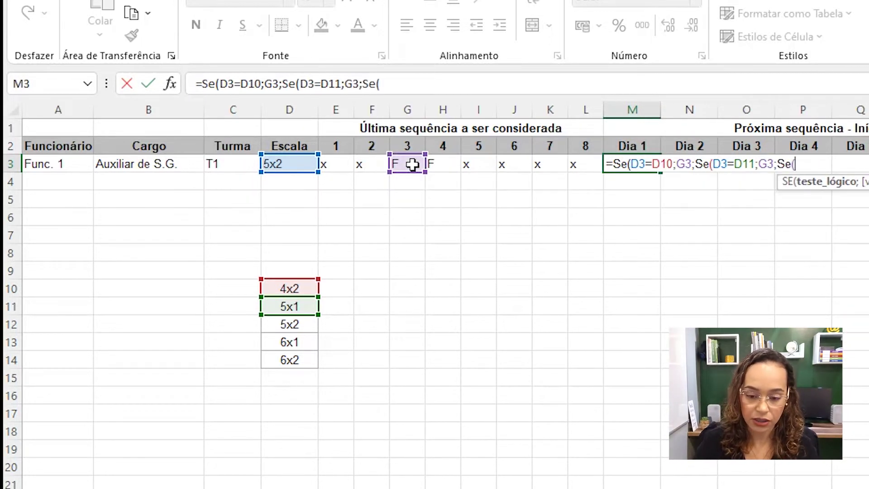
{"action": "left_click", "coordinate": [289, 162]}
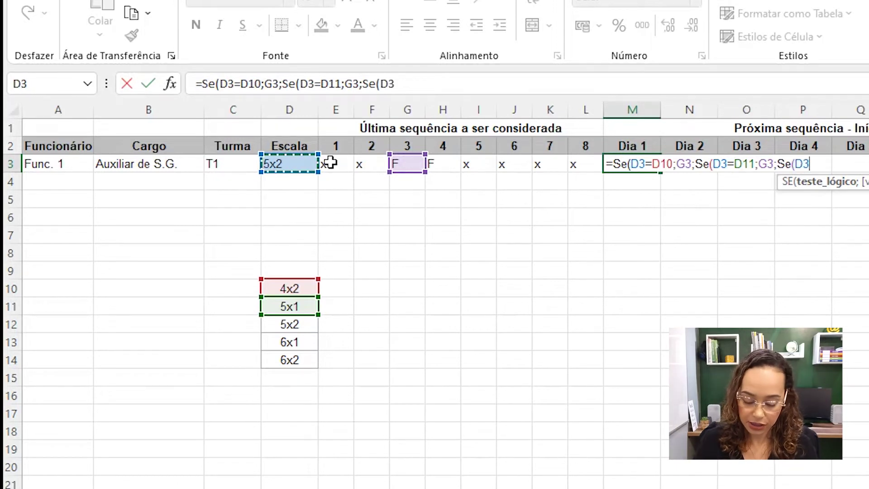
{"action": "type", "text": "="}
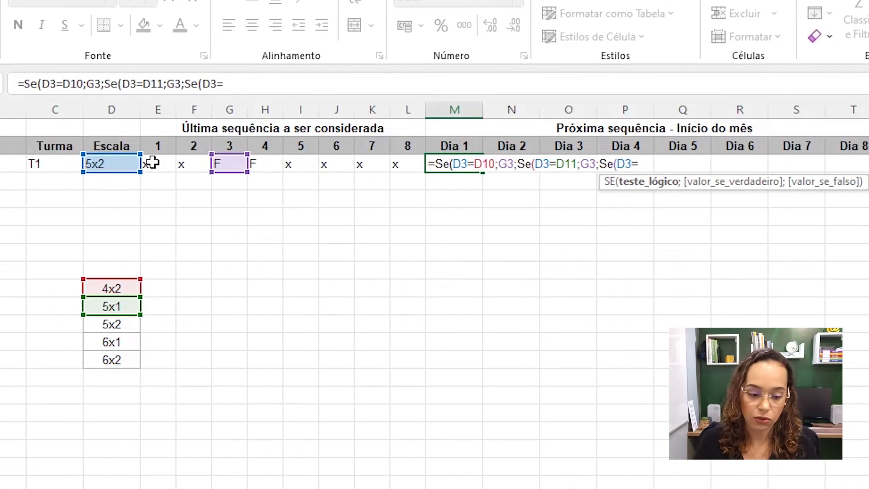
{"action": "left_click", "coordinate": [111, 324]}
{"action": "type", "text": ";"}
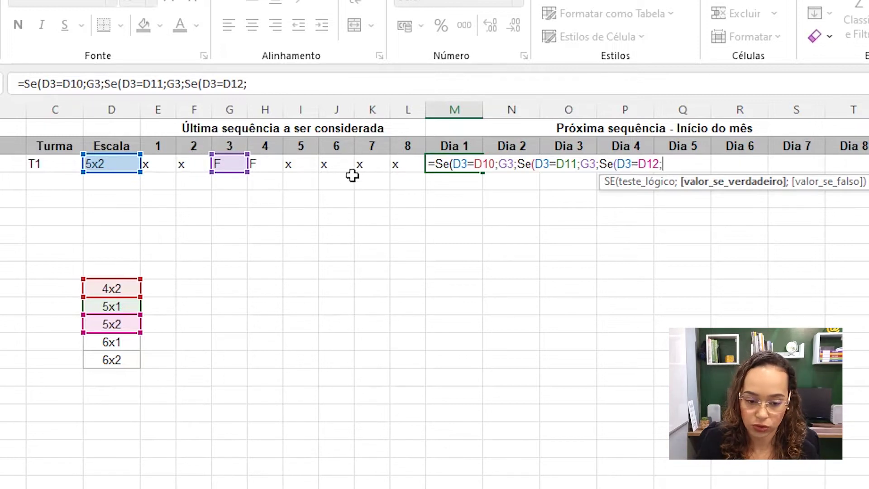
{"action": "left_click", "coordinate": [193, 165]}
Step: Nest a fourth SE in the M3 formula that returns F3 when D3 equals D13
{"action": "type", "text": ";Se("}
{"action": "left_click", "coordinate": [117, 164]}
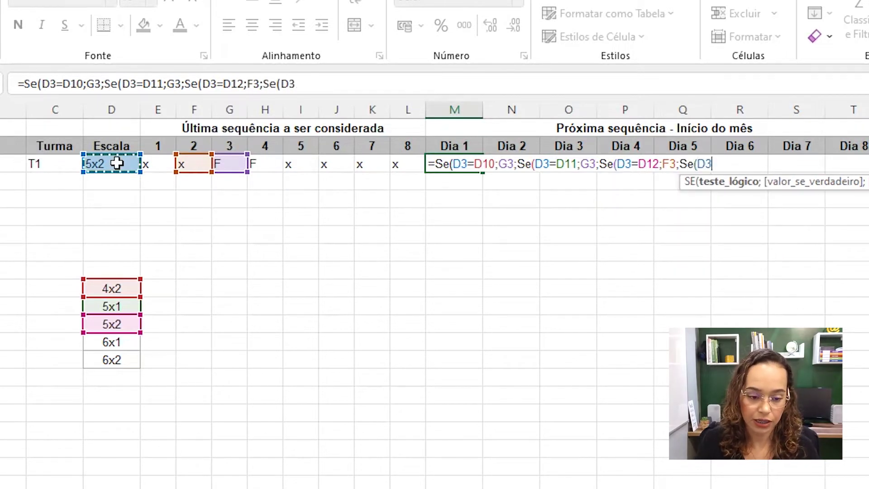
{"action": "type", "text": "="}
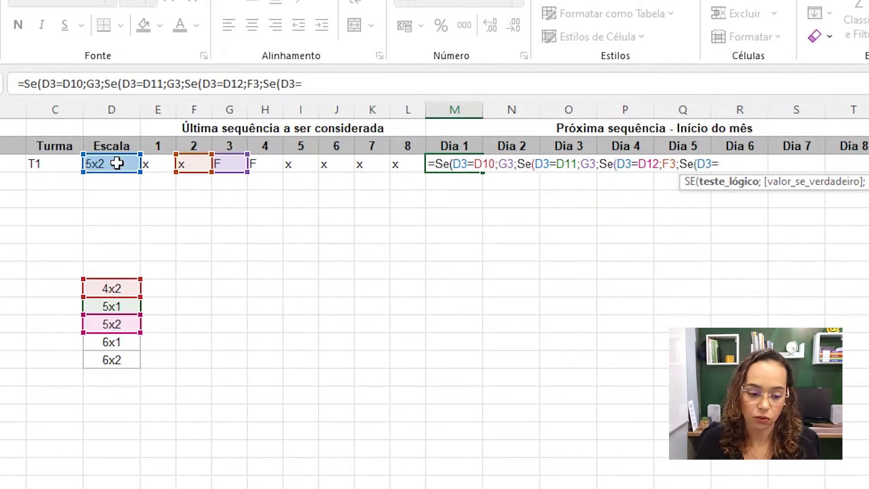
{"action": "left_click", "coordinate": [118, 343]}
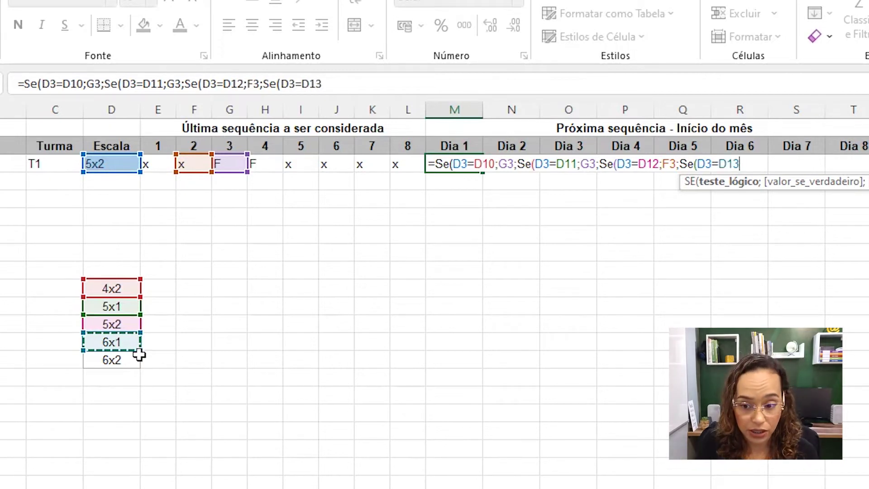
{"action": "type", "text": ";"}
{"action": "left_click", "coordinate": [197, 163]}
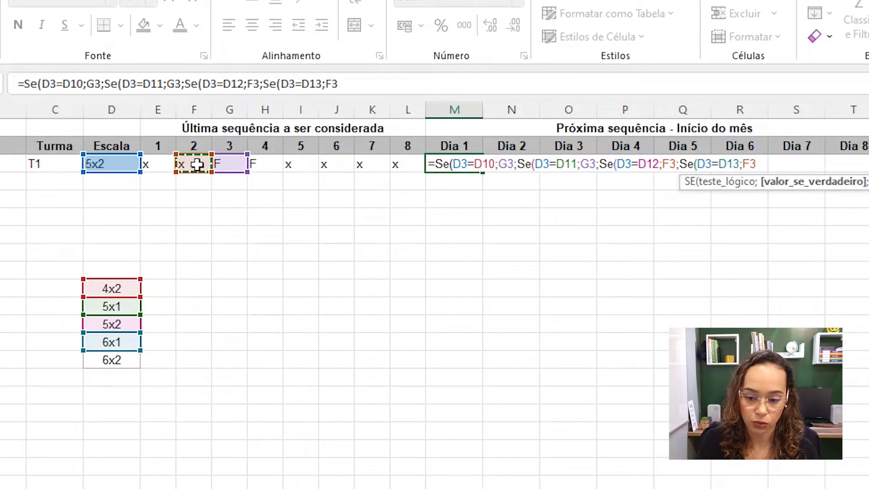
Step: Nest a fifth SE in the M3 formula that returns E3 when D3 equals D14
{"action": "type", "text": "Se("}
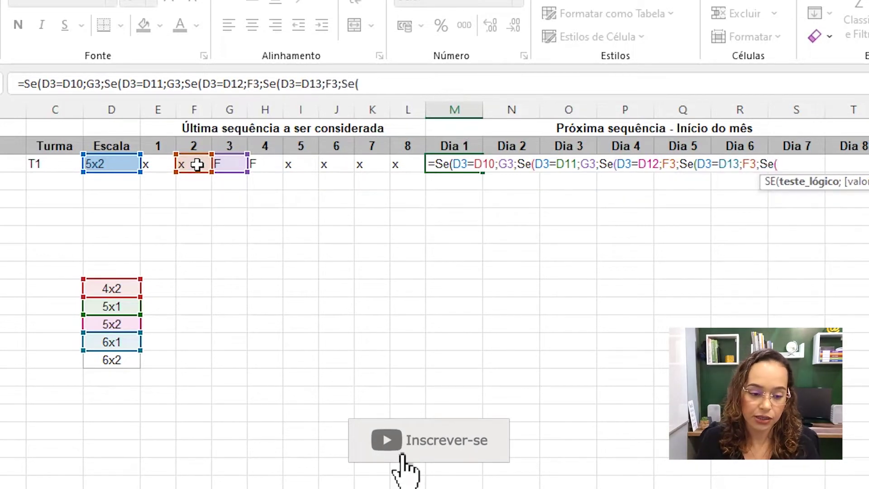
{"action": "left_click", "coordinate": [104, 160]}
{"action": "type", "text": "="}
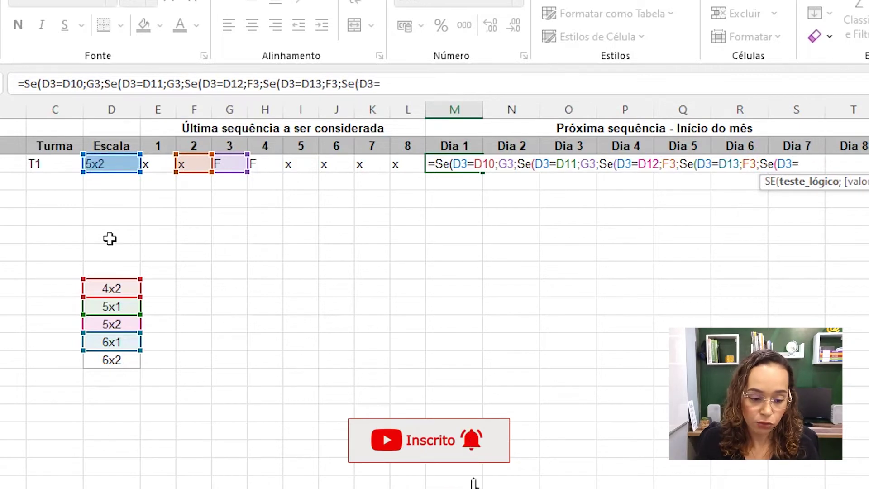
{"action": "left_click", "coordinate": [109, 360]}
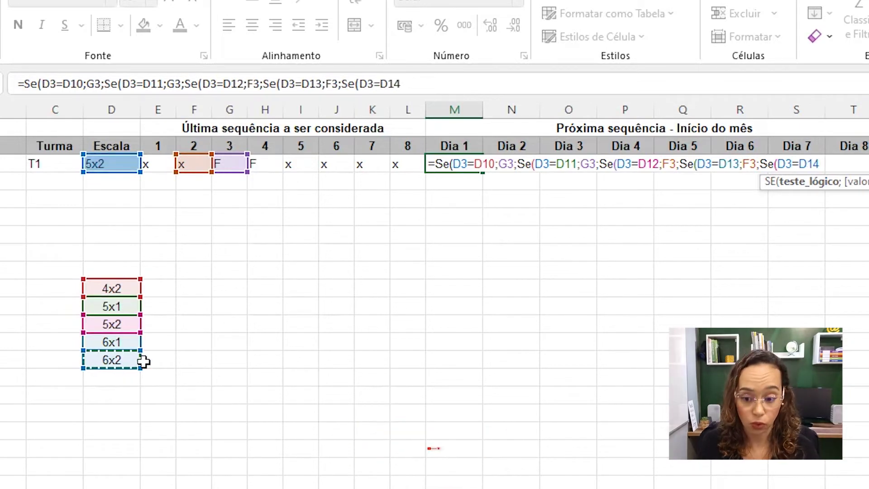
{"action": "type", "text": ";"}
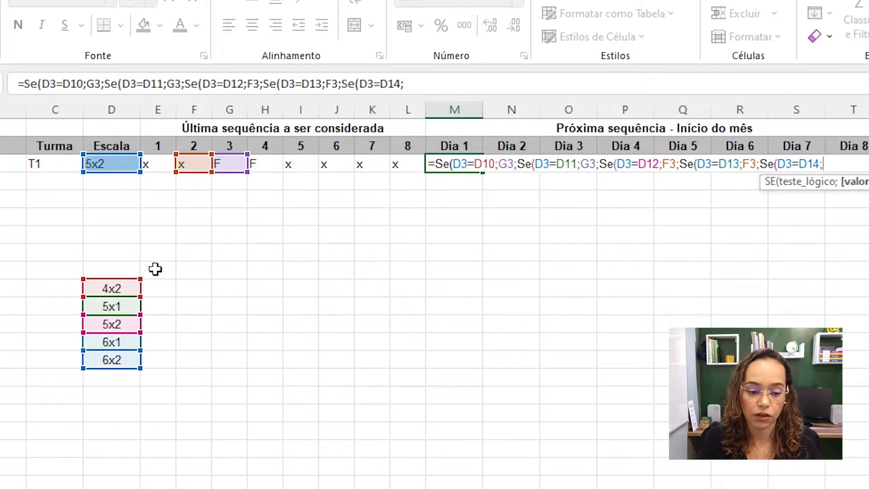
{"action": "left_click", "coordinate": [163, 163]}
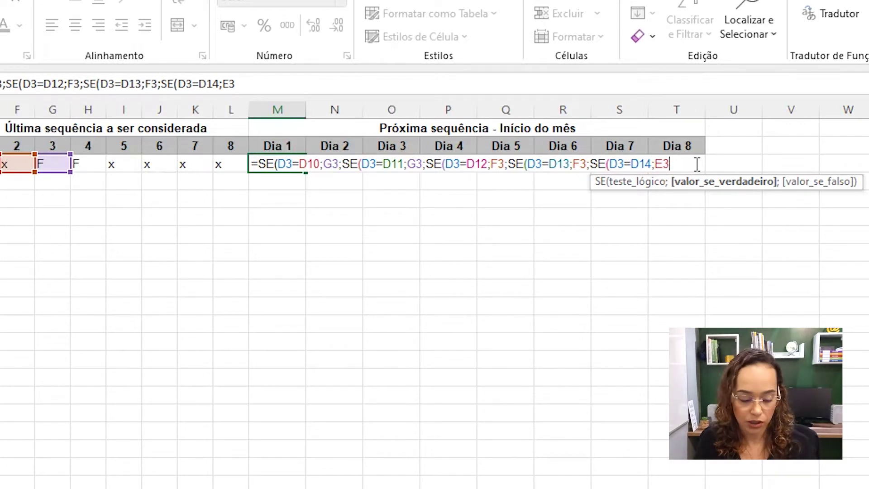
Step: Finish the M3 formula with empty text "" as the final false value, close all five SE functions and enter it
{"action": "type", "text": ";"}
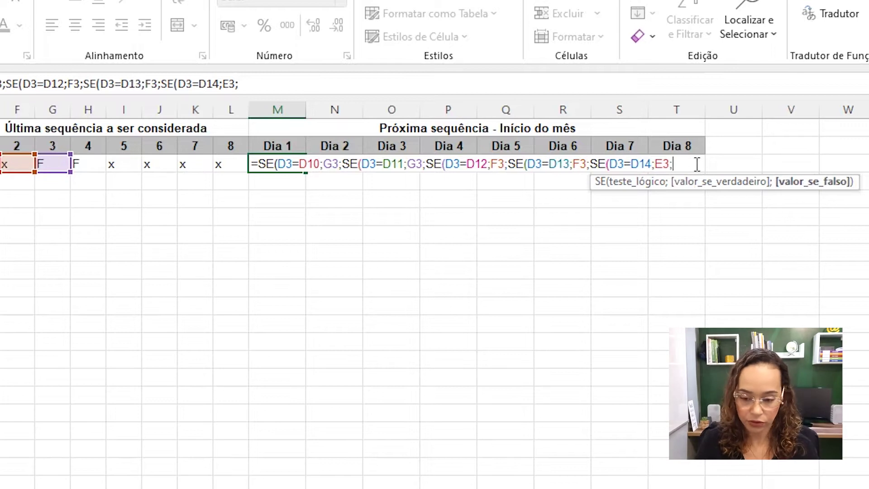
{"action": "type", "text": "\"\""}
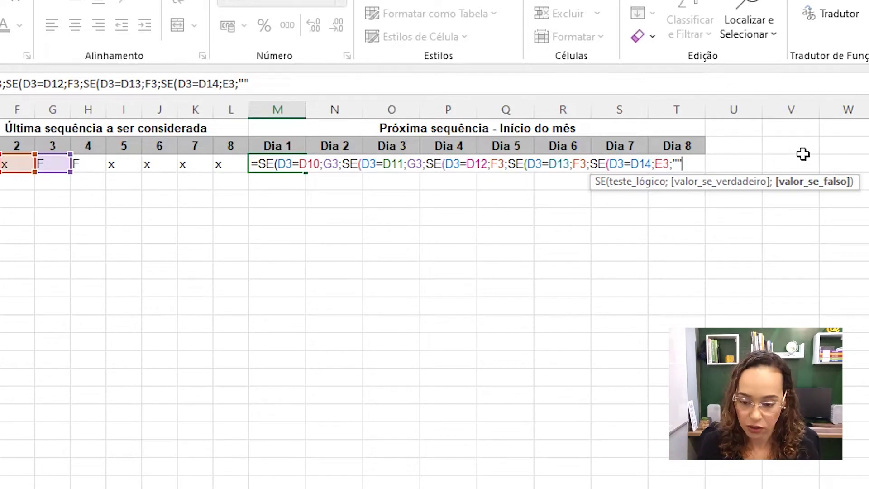
{"action": "type", "text": ")))))"}
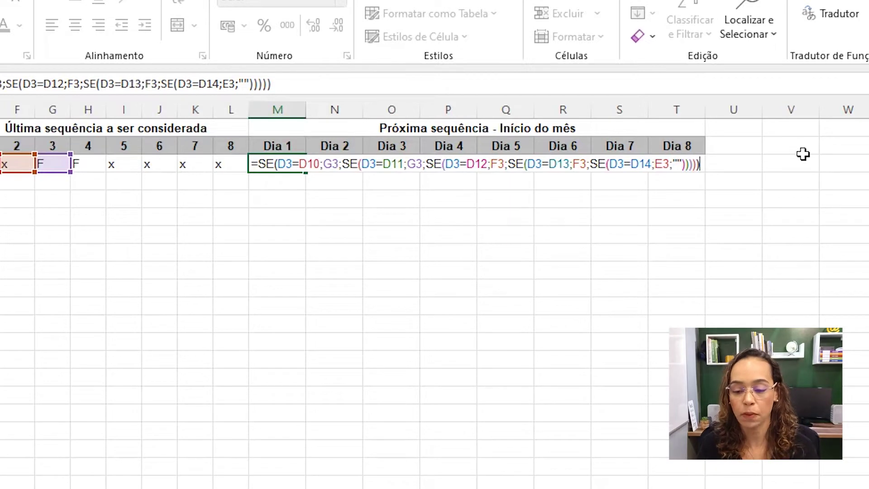
{"action": "key", "text": "Return"}
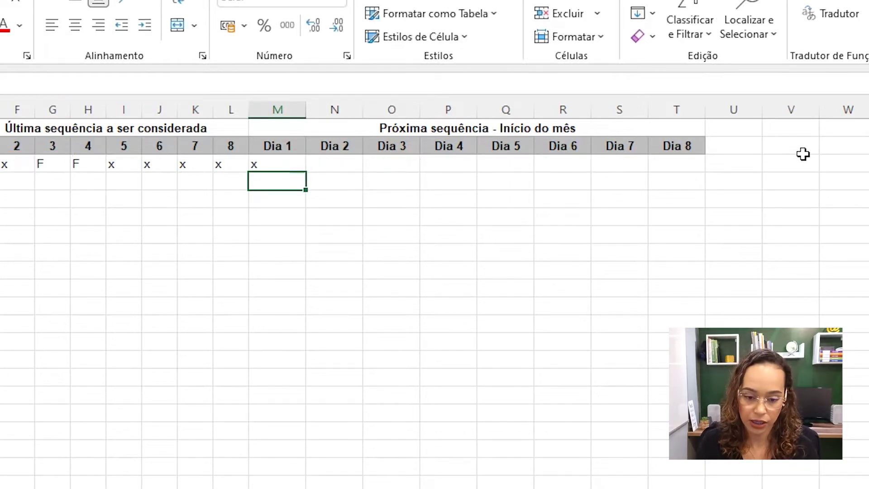
Step: Test the Dia 1 formula by clearing the Escala cell D3, and undo the deletion
{"action": "left_click", "coordinate": [454, 165]}
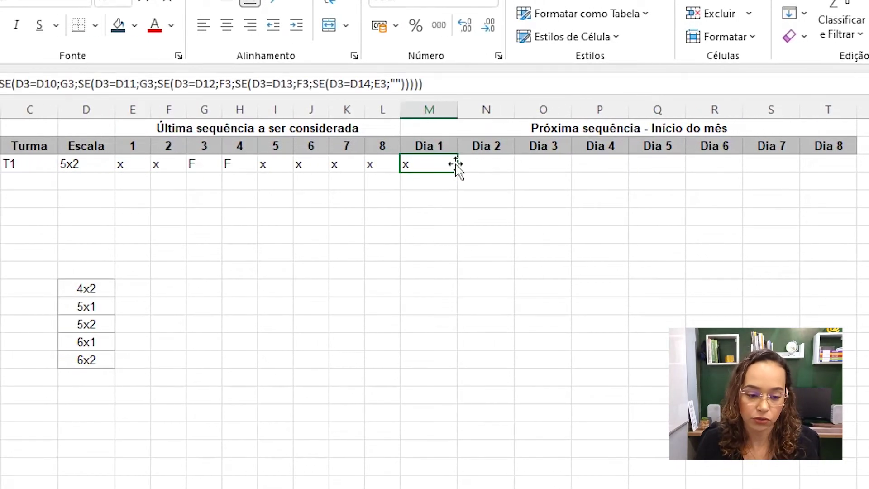
{"action": "left_click", "coordinate": [102, 165]}
{"action": "key", "text": "Delete"}
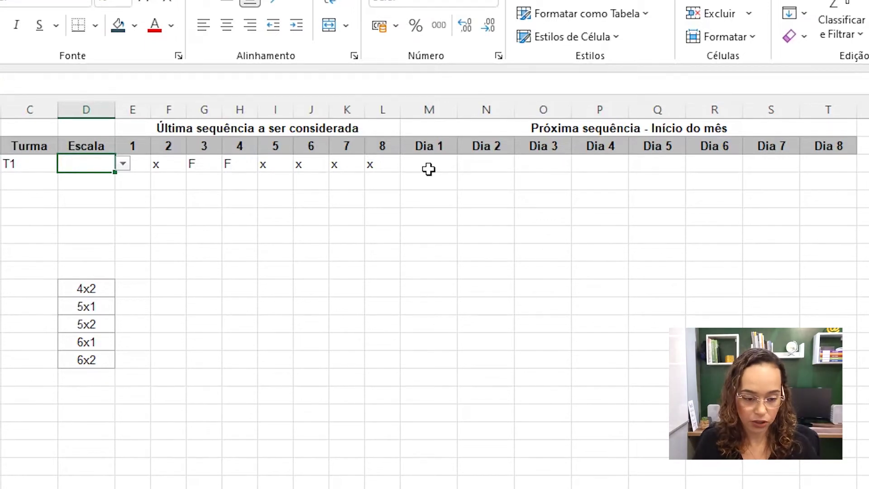
{"action": "key", "text": "ctrl+z"}
{"action": "left_click", "coordinate": [442, 169]}
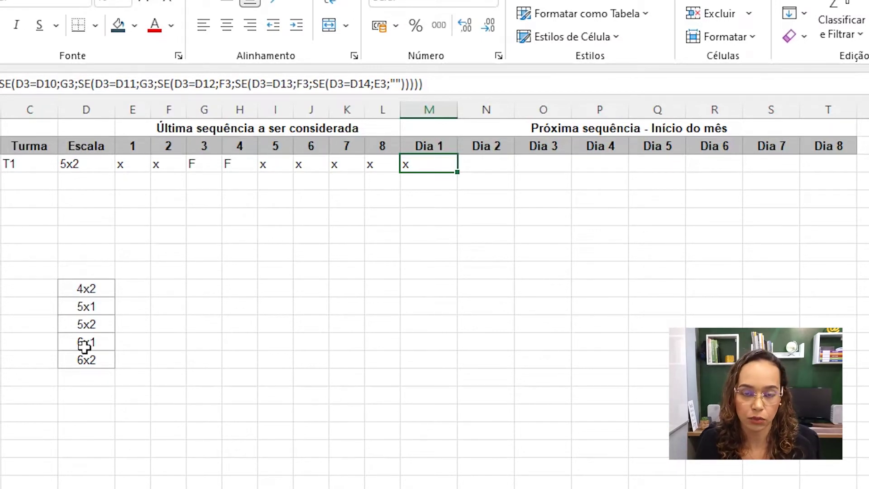
Step: In the M3 formula, fix only the column of the D3 reference in the first SE test, making it $D3
{"action": "double_click", "coordinate": [448, 166]}
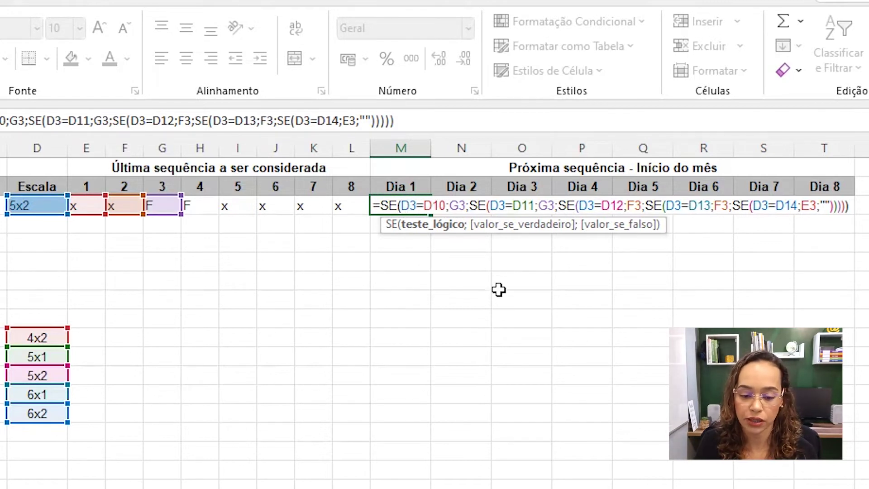
{"action": "key", "text": "F4"}
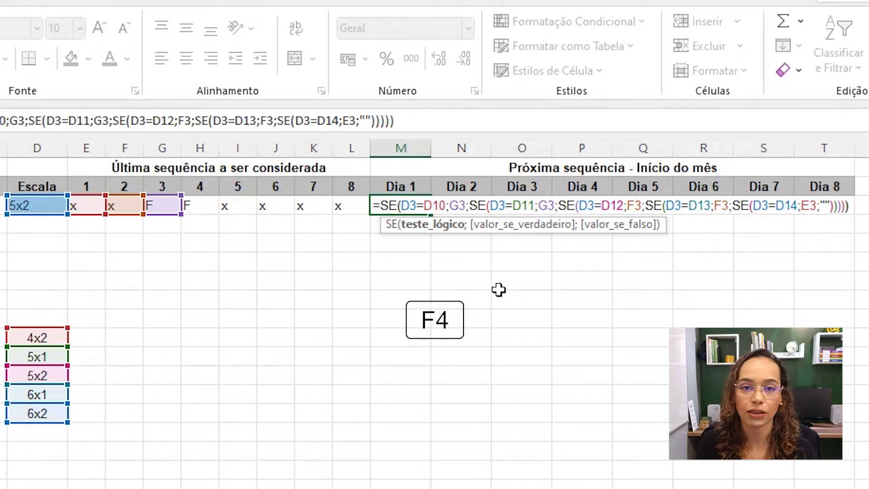
{"action": "key", "text": "F4"}
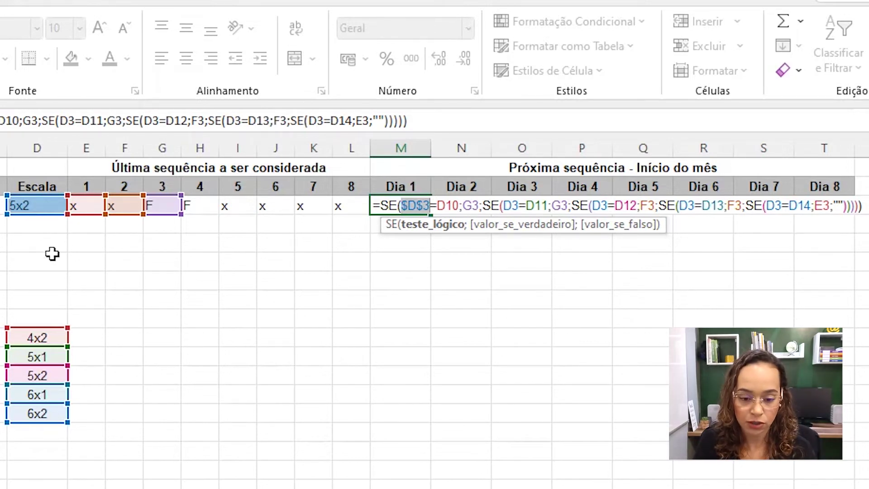
{"action": "key", "text": "F4"}
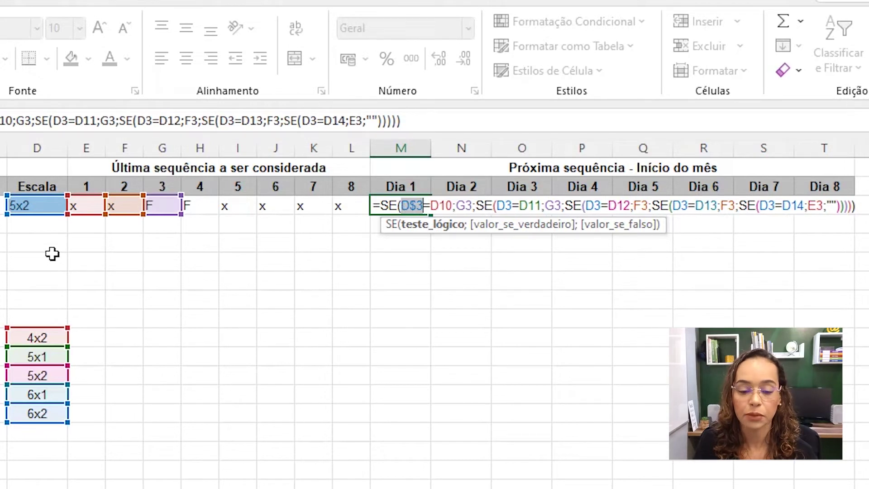
{"action": "key", "text": "F4"}
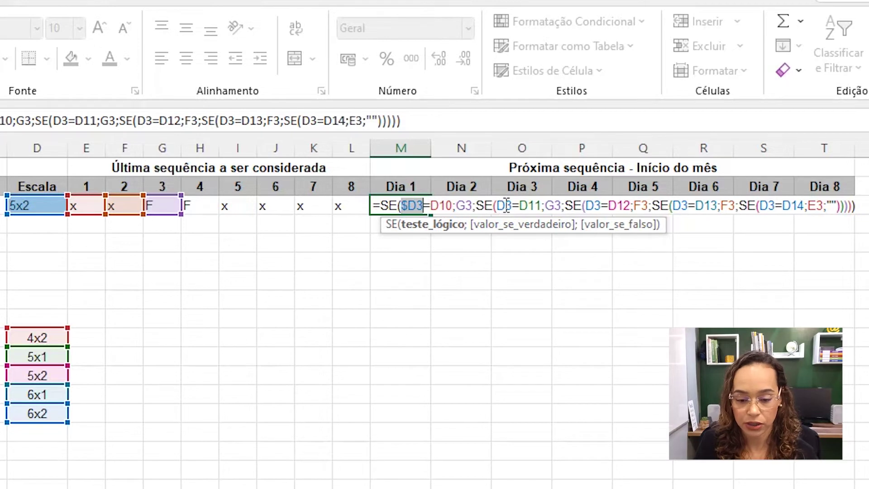
Step: Change the D3 reference to $D3 in the second and third SE tests of the M3 formula
{"action": "left_click", "coordinate": [506, 205]}
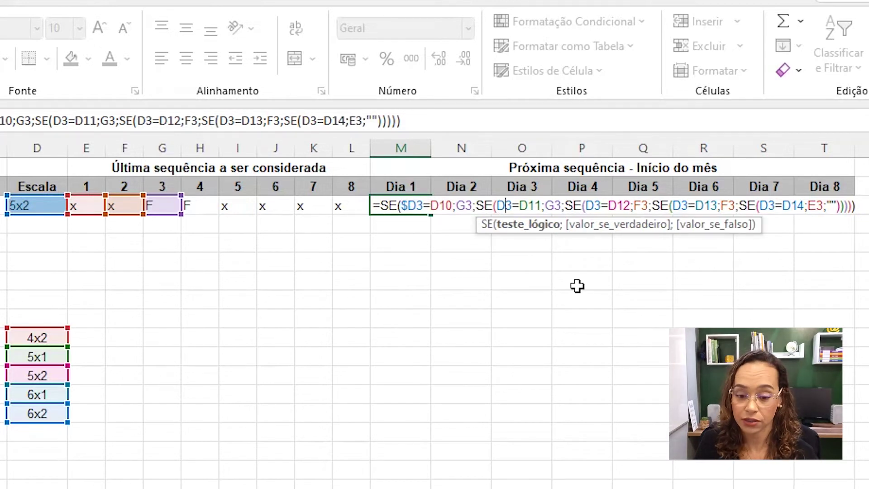
{"action": "key", "text": "F4"}
{"action": "key", "text": "F4"}
{"action": "key", "text": "F4"}
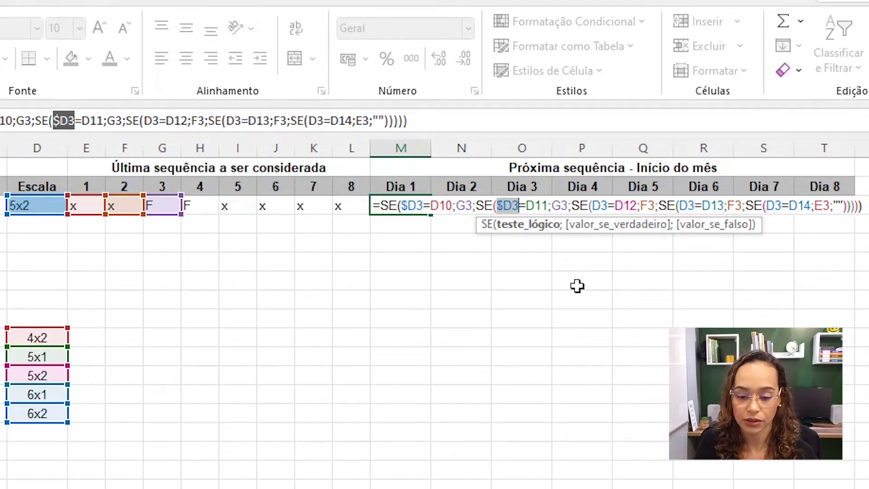
{"action": "left_click", "coordinate": [601, 205]}
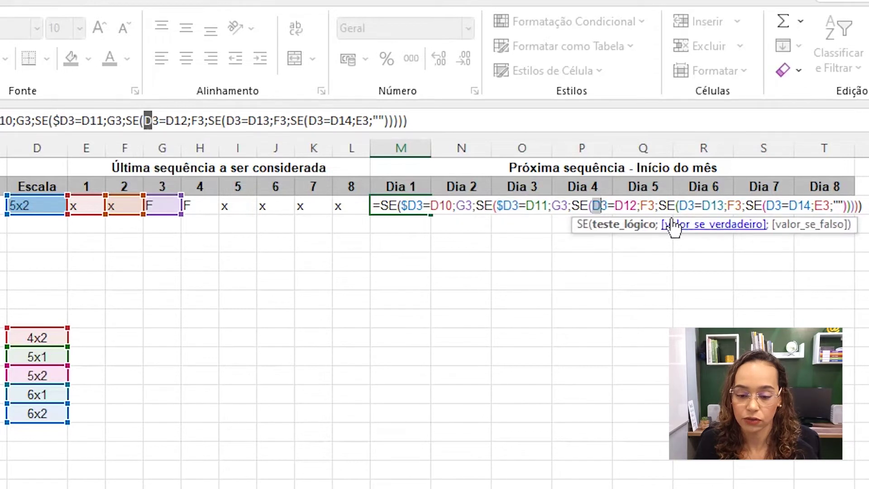
{"action": "key", "text": "F4"}
{"action": "key", "text": "F4"}
{"action": "key", "text": "F4"}
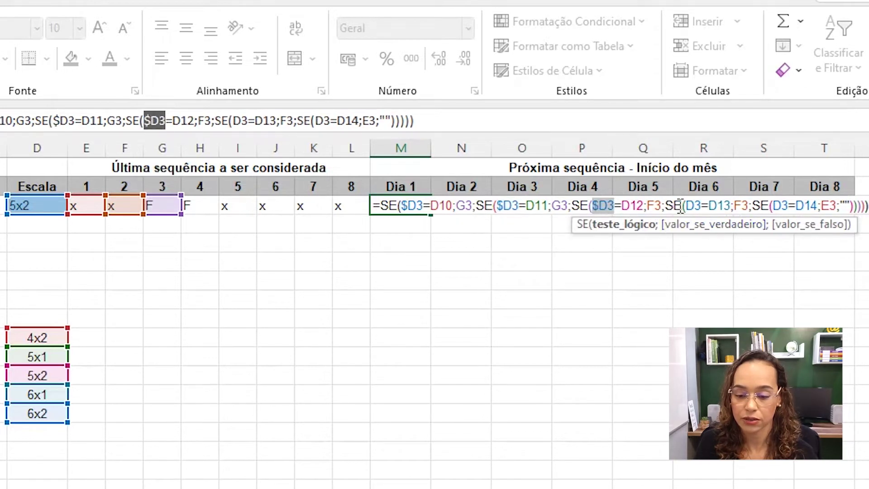
Step: Change the D3 reference to $D3 in the fourth and fifth SE tests of the M3 formula
{"action": "left_click", "coordinate": [696, 204]}
{"action": "key", "text": "F4"}
{"action": "key", "text": "F4"}
{"action": "key", "text": "F4"}
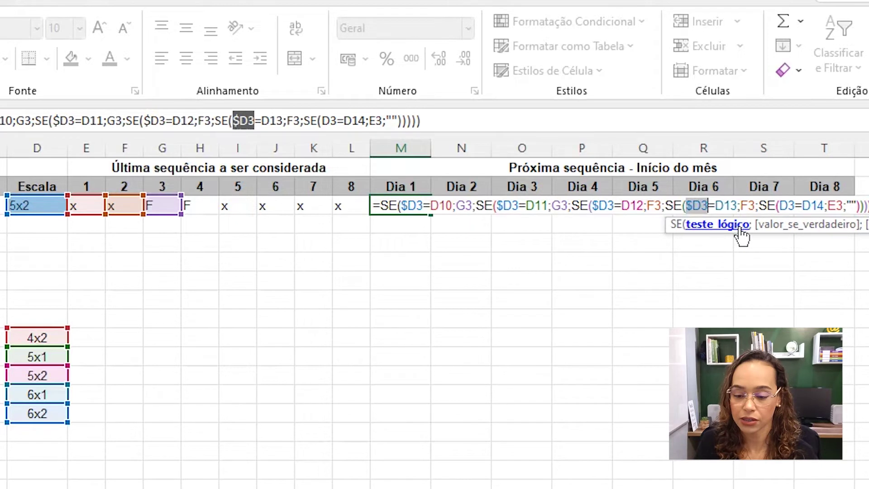
{"action": "left_click", "coordinate": [787, 206]}
{"action": "key", "text": "F4"}
{"action": "key", "text": "F4"}
{"action": "key", "text": "F4"}
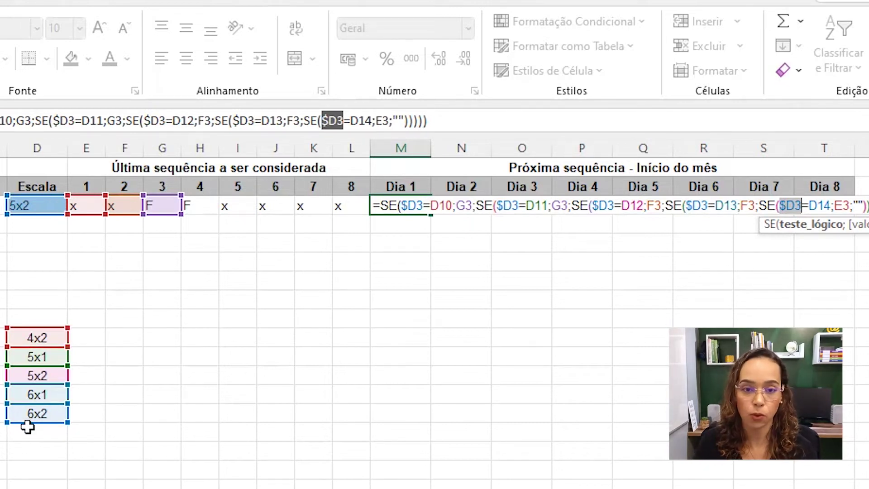
Step: Make the schedule-type references in the first three SE tests of M3 fully absolute: $D$10, $D$11 and $D$12
{"action": "left_click", "coordinate": [448, 206]}
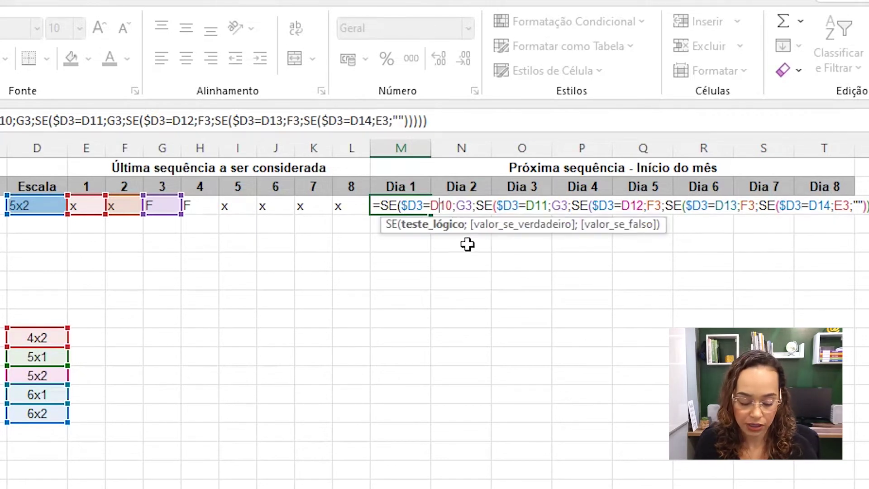
{"action": "key", "text": "F4"}
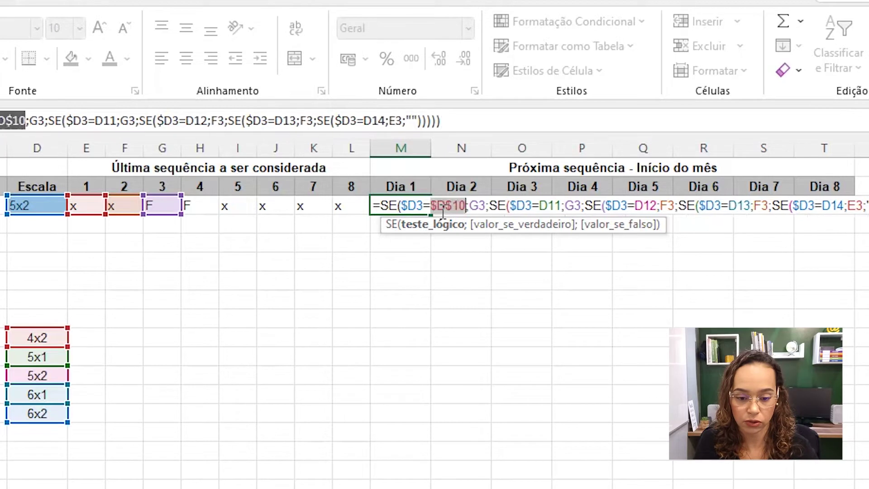
{"action": "left_click", "coordinate": [548, 206]}
{"action": "key", "text": "F4"}
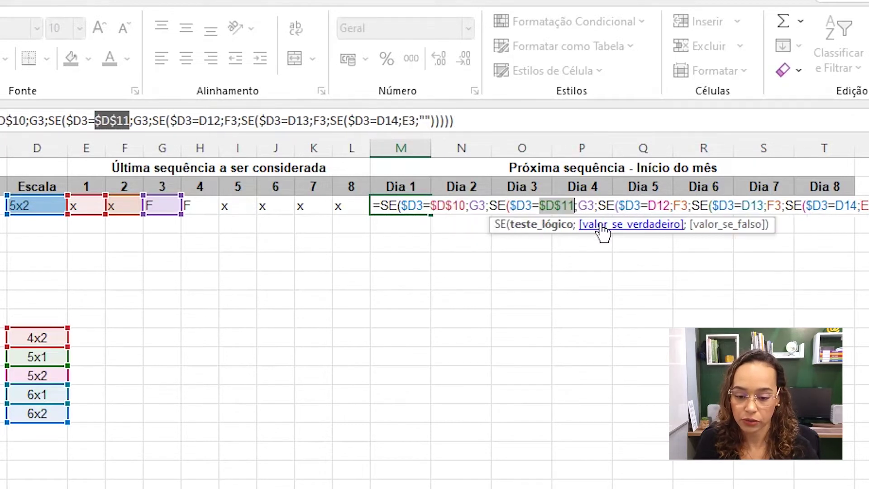
{"action": "left_click", "coordinate": [663, 206]}
{"action": "key", "text": "F4"}
Step: Make the references in the last two SE tests of M3 absolute as $D$13 and $D$14, and enter the formula
{"action": "left_click", "coordinate": [602, 206]}
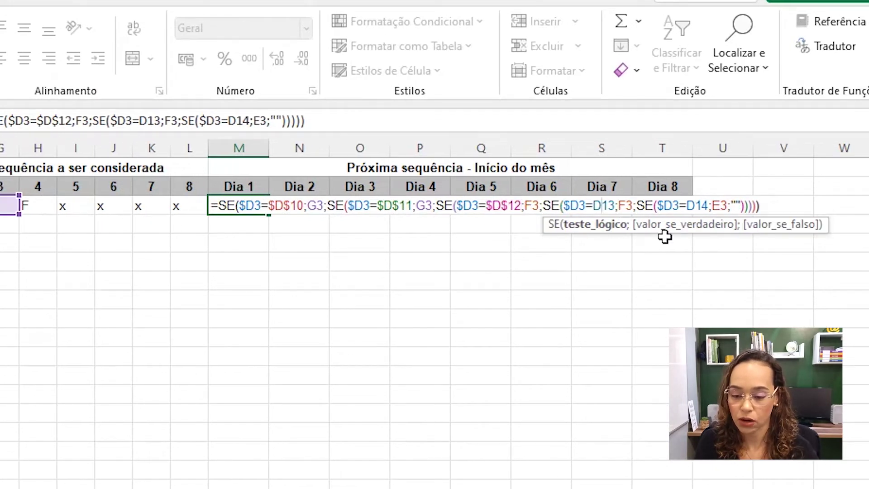
{"action": "key", "text": "F4"}
{"action": "left_click", "coordinate": [721, 206]}
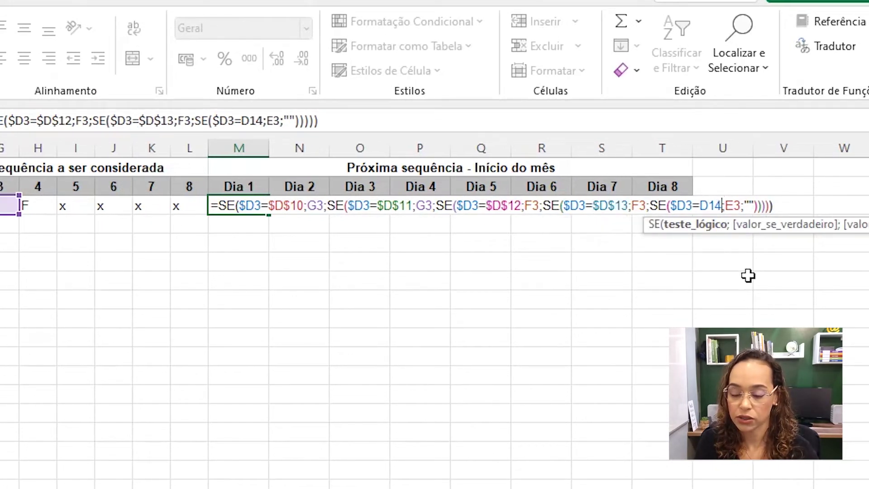
{"action": "key", "text": "F4"}
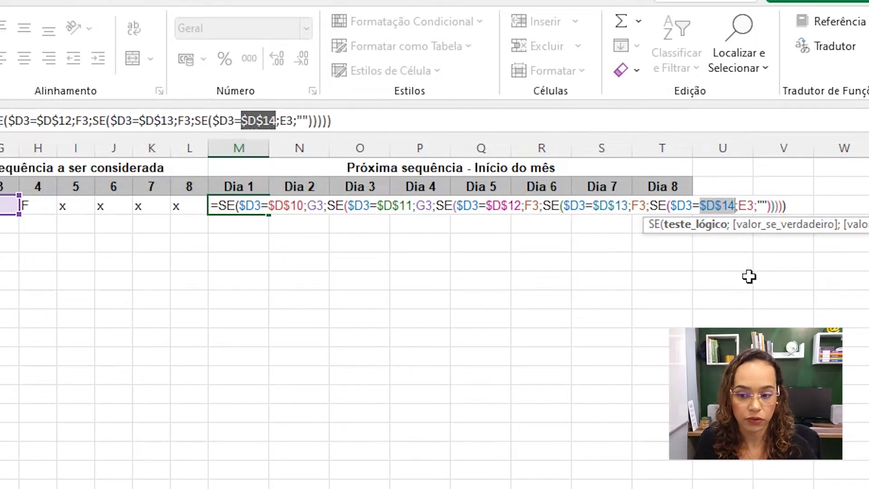
{"action": "key", "text": "Return"}
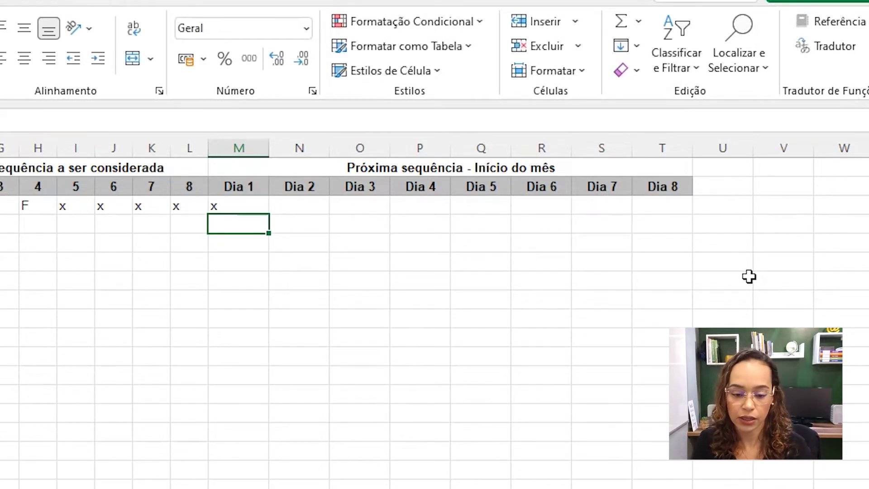
Step: Fill the M3 formula across row 3 from Dia 1 through Dia 8 (T3)
{"action": "left_click", "coordinate": [224, 207]}
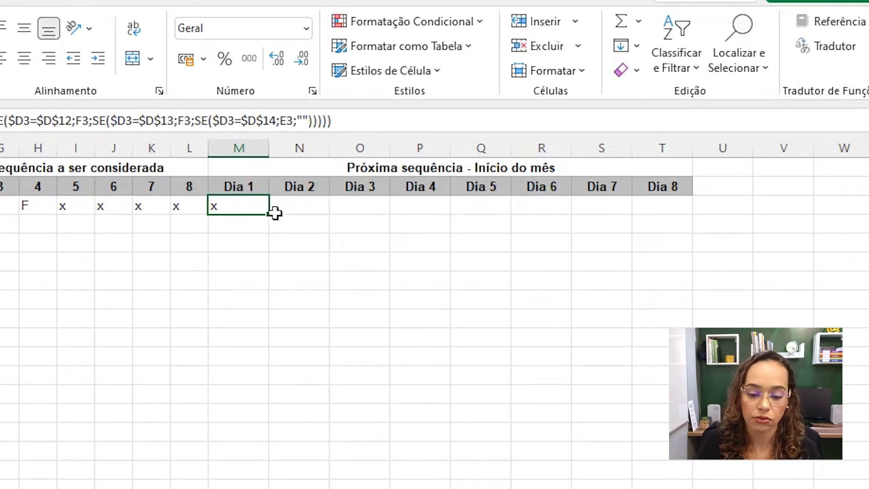
{"action": "left_click_drag", "start_coordinate": [270, 213], "coordinate": [672, 216]}
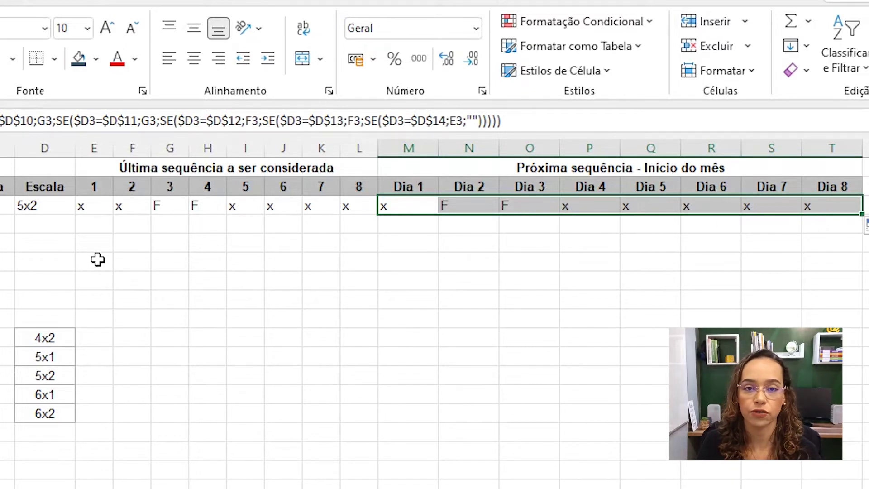
Step: Test the filled formulas by choosing 4x2 as the Escala in D3
{"action": "left_click", "coordinate": [60, 206]}
{"action": "left_click", "coordinate": [82, 207]}
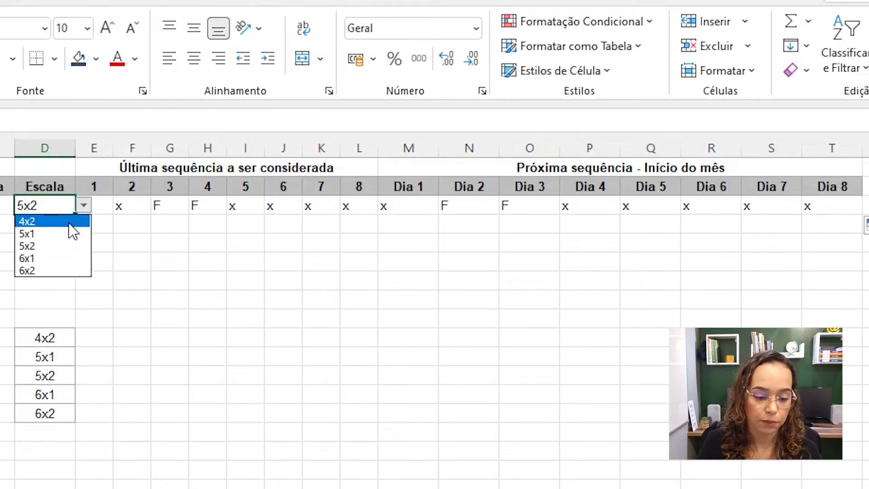
{"action": "left_click", "coordinate": [72, 222]}
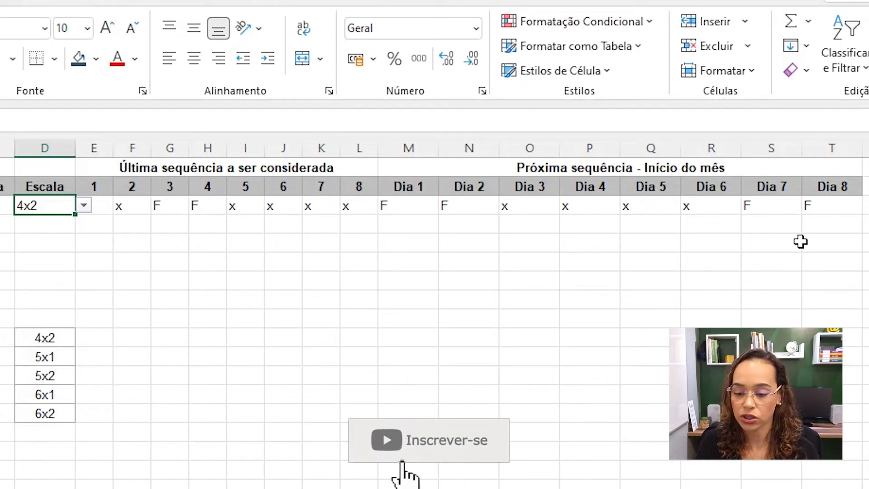
Step: Test the 5x1 schedule by choosing it as the Escala in D3 and entering x in H3 of the last sequence
{"action": "left_click", "coordinate": [84, 205]}
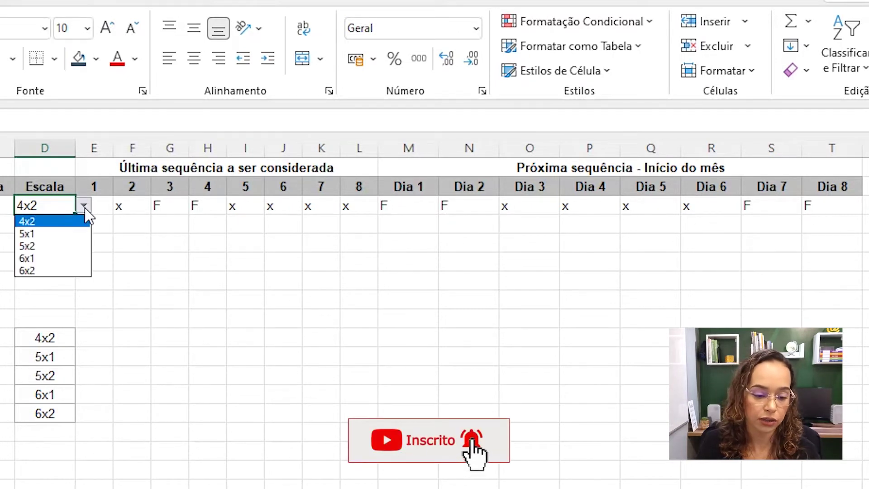
{"action": "left_click", "coordinate": [52, 234]}
{"action": "left_click", "coordinate": [200, 208]}
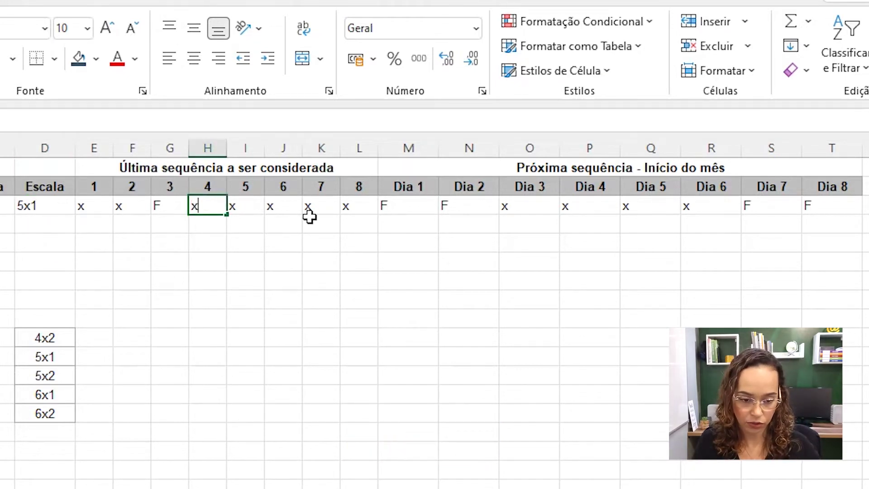
{"action": "type", "text": "x"}
{"action": "key", "text": "Return"}
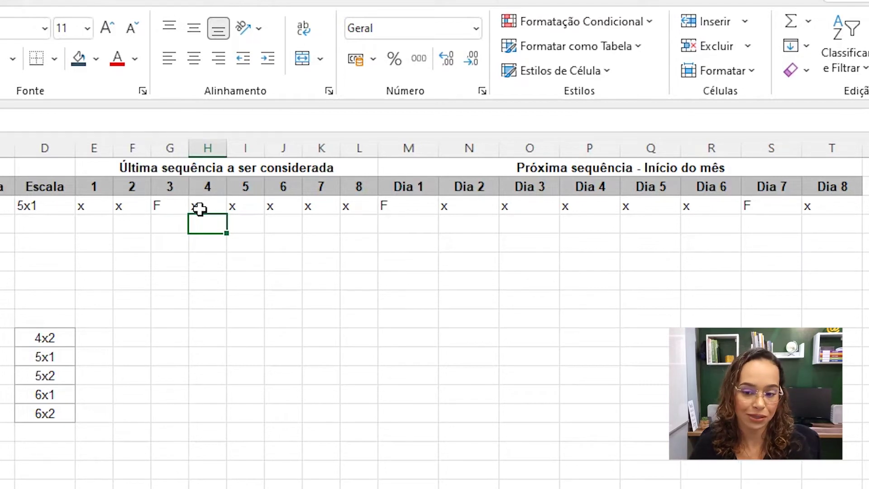
Step: Test the 6x1 schedule by choosing it as the Escala in D3
{"action": "left_click", "coordinate": [49, 205]}
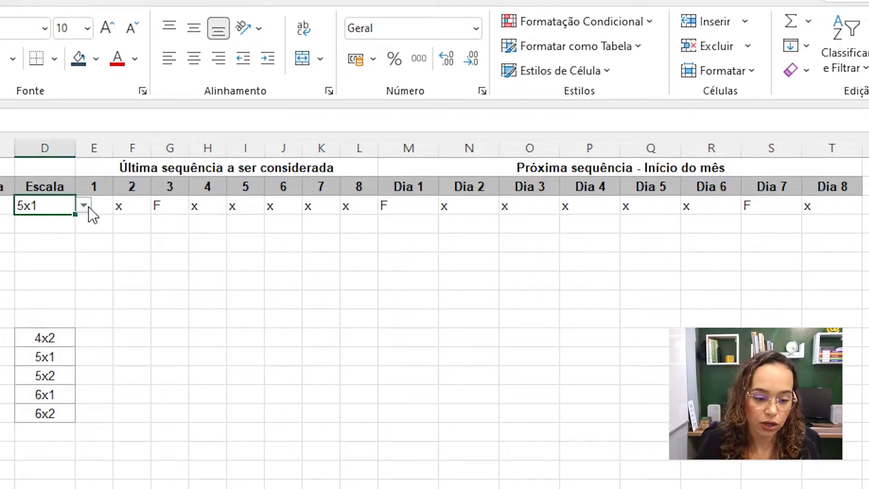
{"action": "left_click", "coordinate": [84, 206]}
{"action": "left_click", "coordinate": [66, 259]}
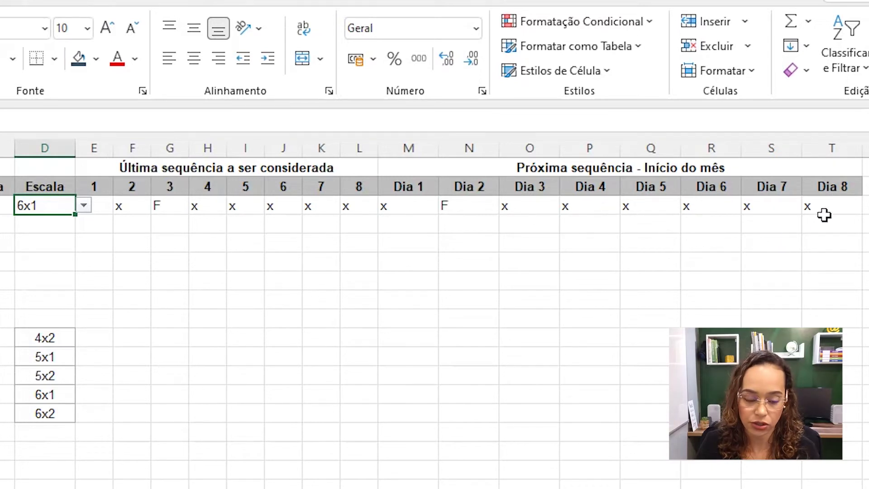
Step: Choose 6x2 as the Escala in D3 and enter F in H3 of the last sequence
{"action": "left_click", "coordinate": [84, 206]}
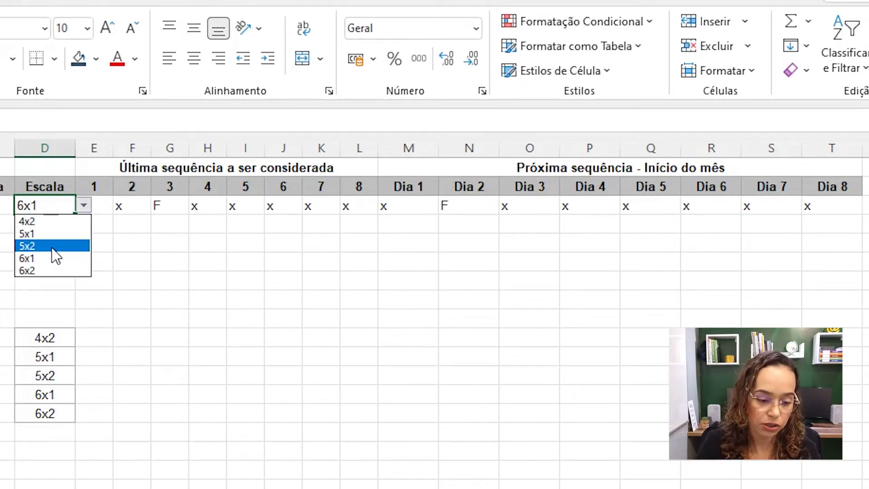
{"action": "left_click", "coordinate": [45, 271]}
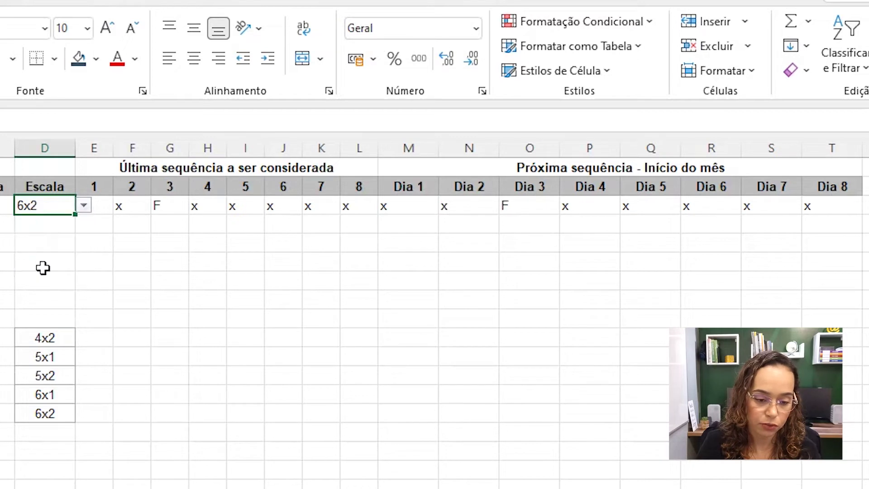
{"action": "left_click", "coordinate": [193, 205]}
{"action": "type", "text": "F"}
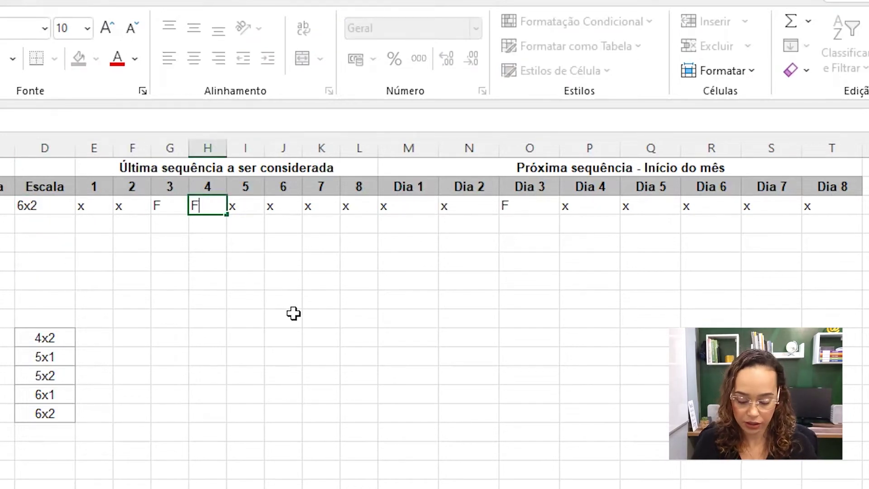
{"action": "key", "text": "Return"}
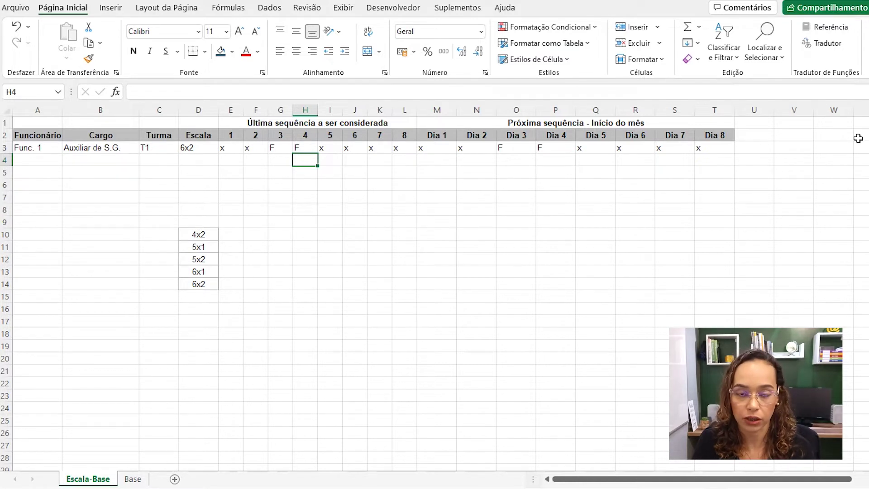
Step: Move the schedule-type list in D10:D14 of Escala-Base to the Base sheet, under the Escala header starting at A2
{"action": "left_click_drag", "start_coordinate": [194, 232], "coordinate": [195, 282]}
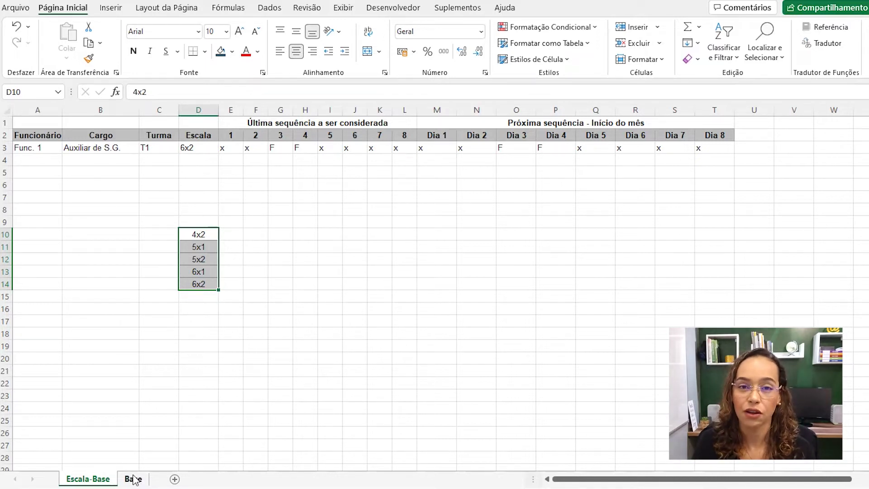
{"action": "left_click_drag", "start_coordinate": [196, 234], "coordinate": [194, 284]}
{"action": "key", "text": "ctrl+x"}
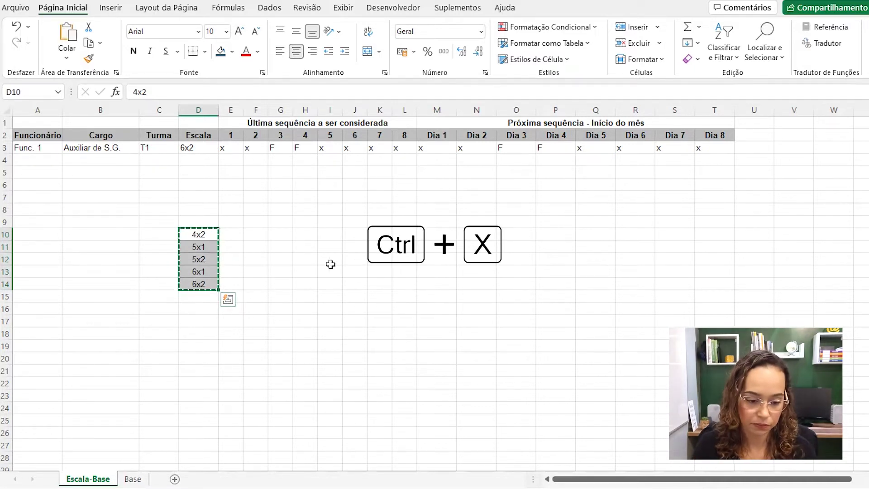
{"action": "left_click", "coordinate": [132, 479]}
{"action": "key", "text": "ctrl+v"}
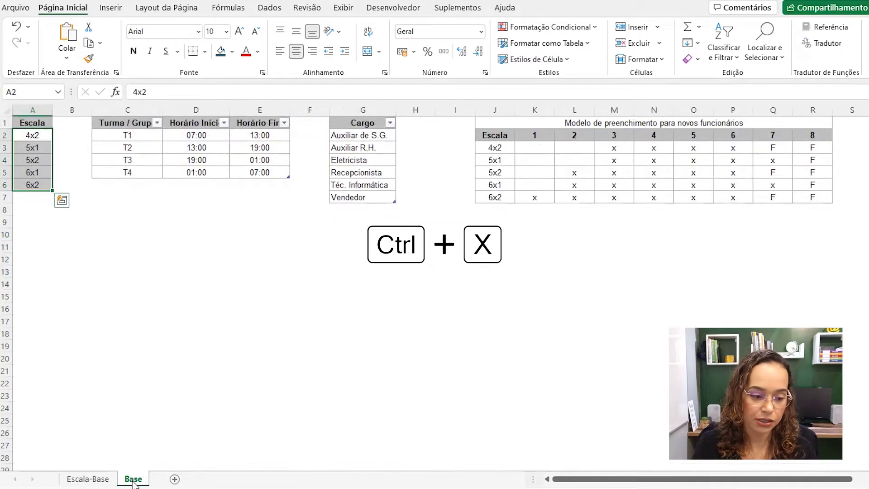
{"action": "left_click", "coordinate": [20, 134]}
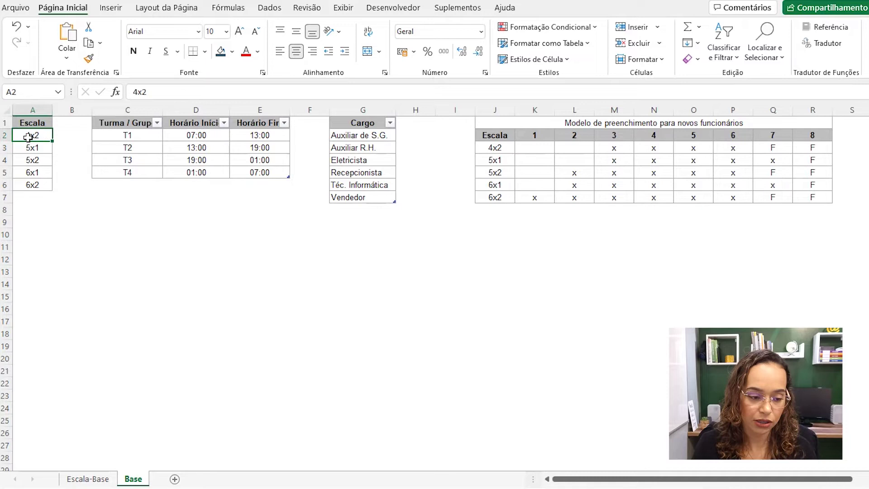
Step: Paste the cut schedule-type list into A2:A6 of the Base sheet and clear the paste mode
{"action": "key", "text": "ctrl+v"}
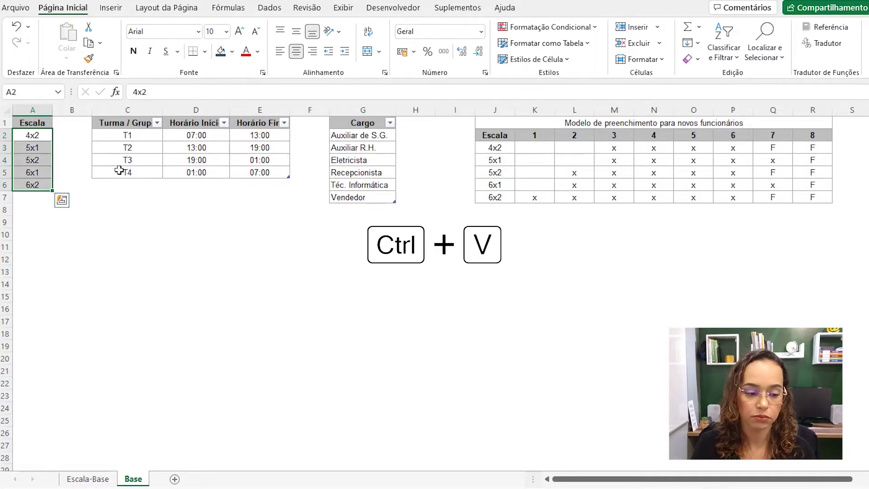
{"action": "key", "text": "Escape"}
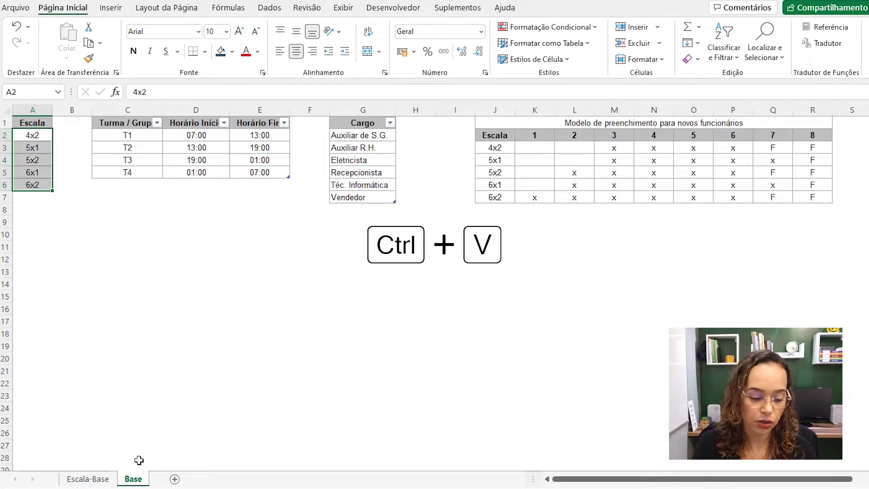
Step: Review the Dia 1 formula in M3 of Escala-Base to check its references to the schedule types on the Base sheet
{"action": "left_click", "coordinate": [91, 478]}
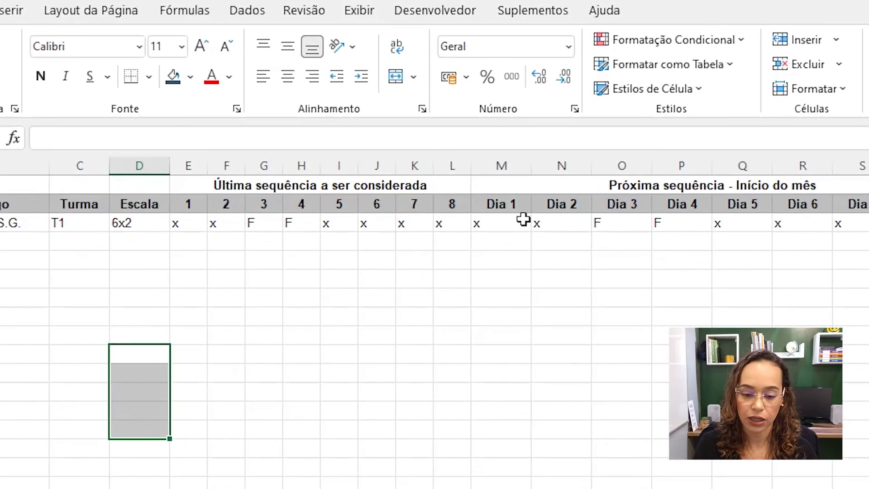
{"action": "left_click", "coordinate": [493, 189]}
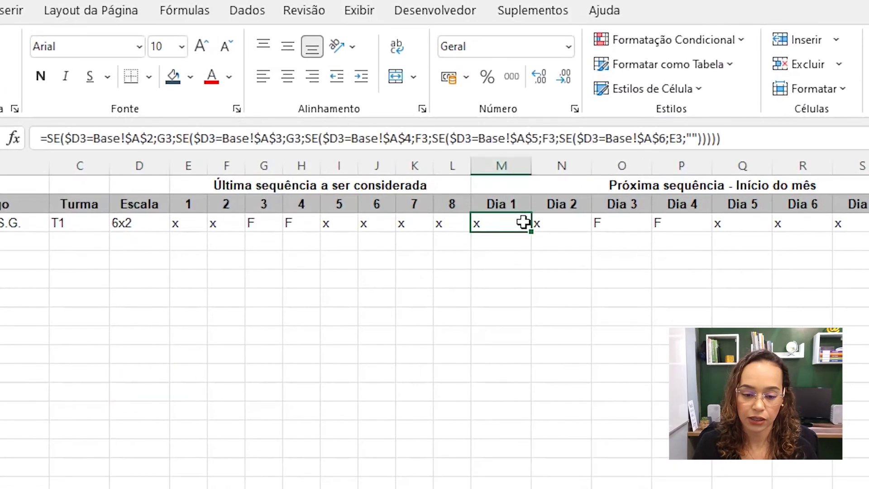
{"action": "left_click", "coordinate": [501, 117]}
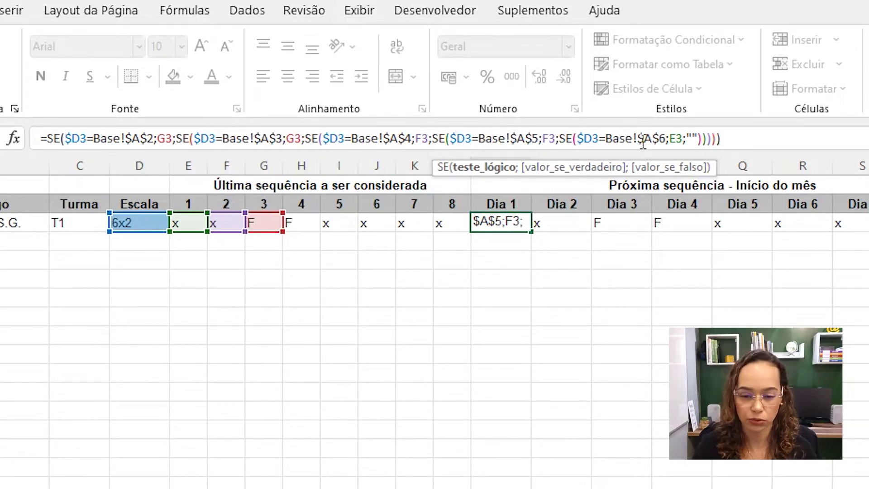
{"action": "key", "text": "Return"}
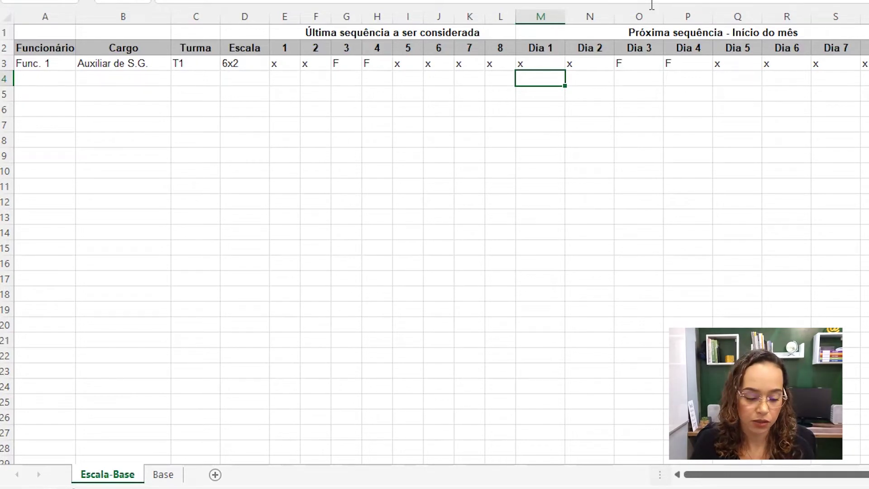
Step: Add a new sheet named Escala do Mês and place it before Escala-Base
{"action": "left_click", "coordinate": [215, 475]}
{"action": "double_click", "coordinate": [198, 475]}
{"action": "type", "text": "Elaala do M"}
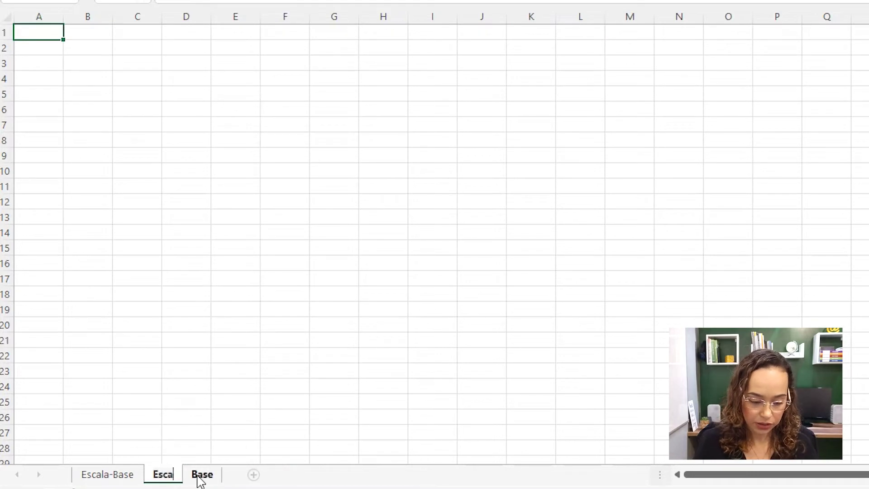
{"action": "type", "text": "ês"}
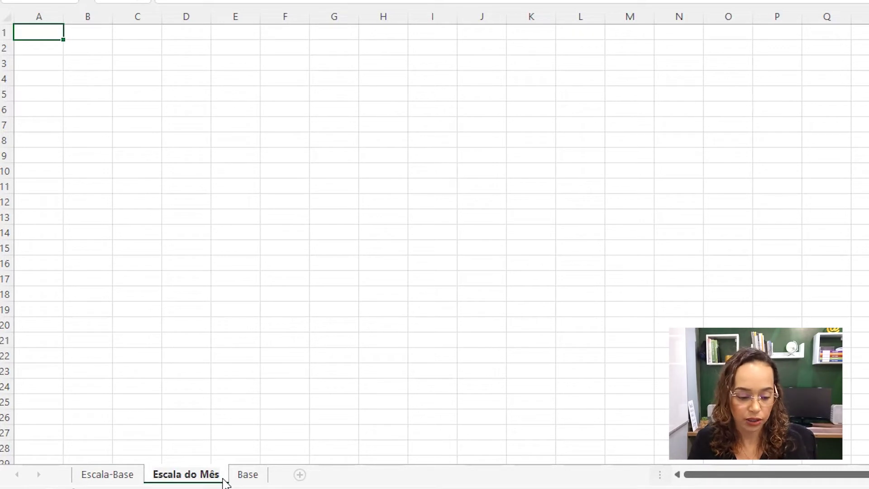
{"action": "key", "text": "Return"}
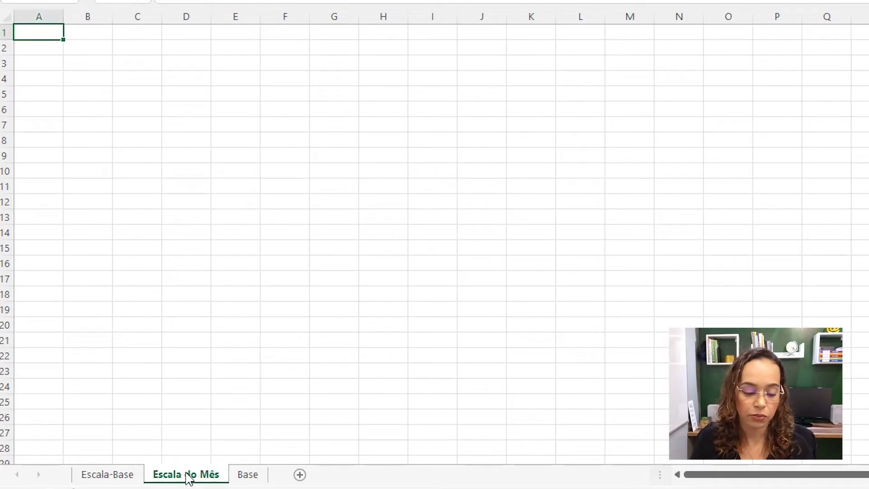
{"action": "left_click_drag", "start_coordinate": [188, 478], "coordinate": [81, 476]}
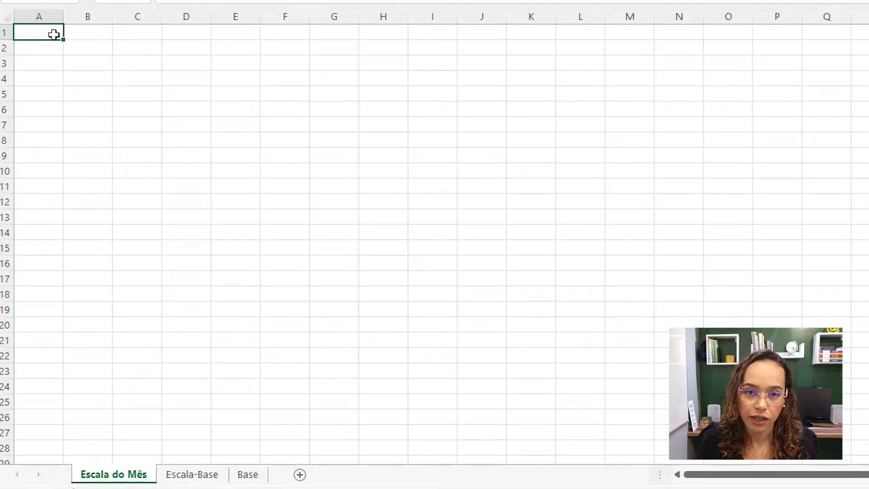
Step: Enter the title Escala do Mês in A1 of the new sheet
{"action": "type", "text": "E"}
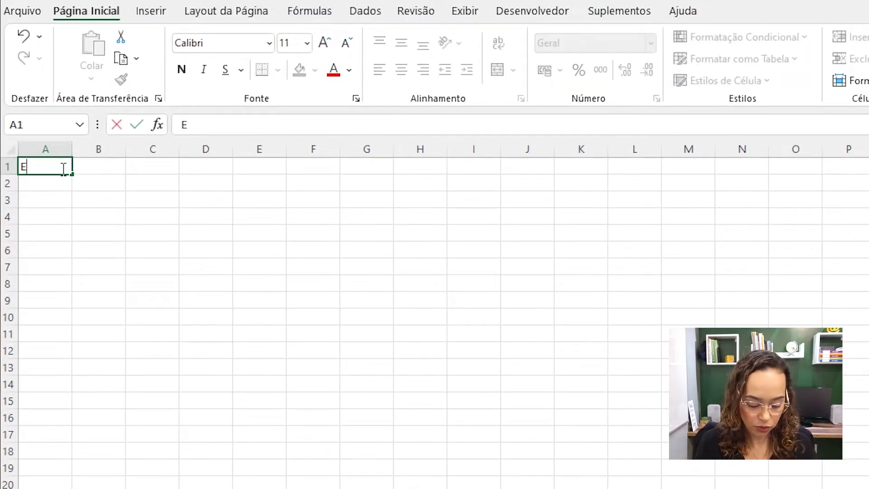
{"action": "type", "text": "scala do M"}
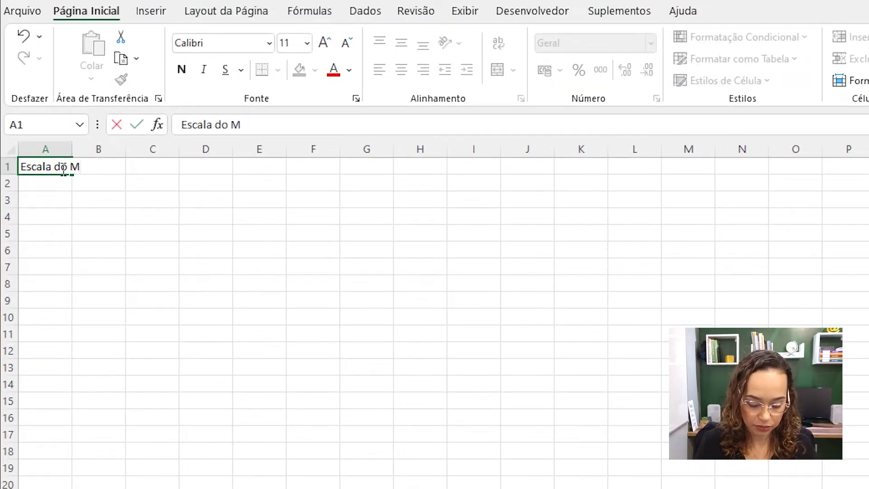
{"action": "type", "text": "ês"}
{"action": "key", "text": "Return"}
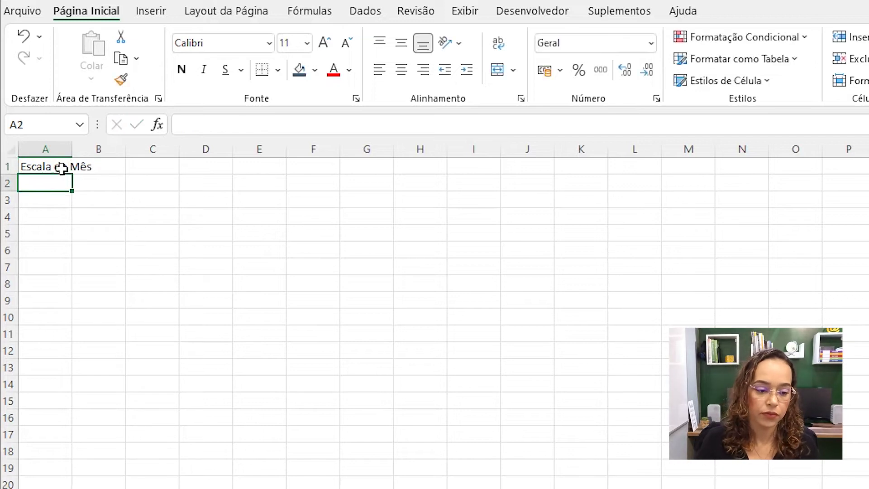
Step: Enter the headers Nome, Cargo, Turma, Início and Fim in A3:E3
{"action": "left_click", "coordinate": [51, 201]}
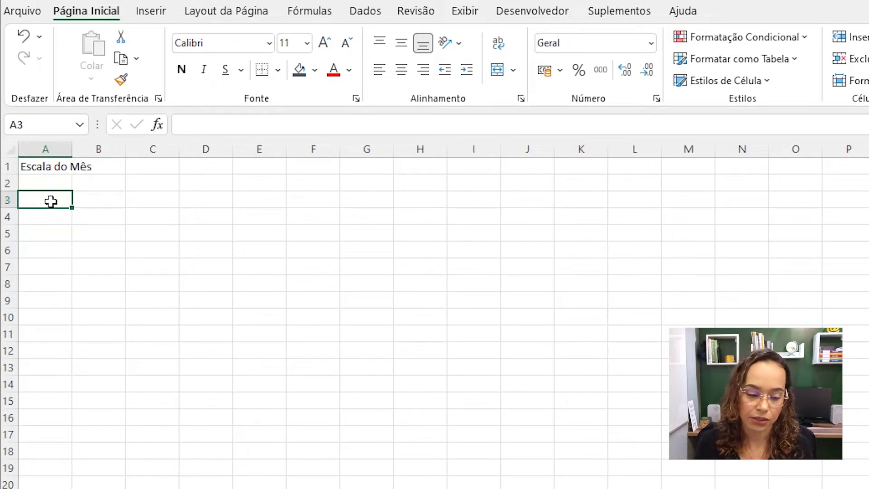
{"action": "type", "text": "Nome"}
{"action": "key", "text": "Tab"}
{"action": "type", "text": "Cargo"}
{"action": "key", "text": "Tab"}
{"action": "type", "text": "Turma"}
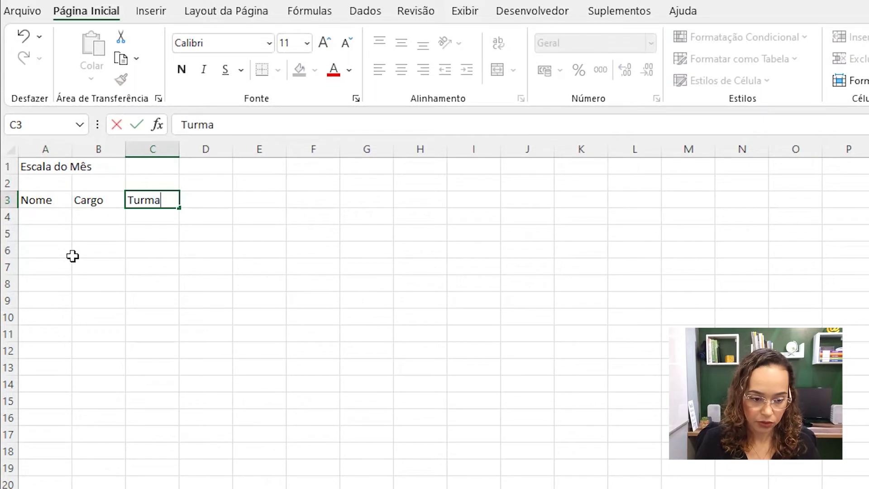
{"action": "key", "text": "Tab"}
{"action": "type", "text": "Início"}
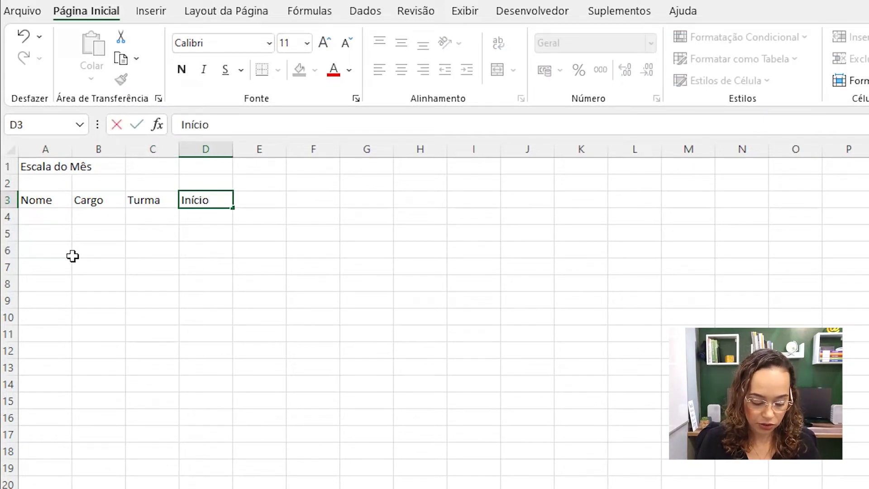
{"action": "key", "text": "Tab"}
{"action": "type", "text": "Fim"}
{"action": "key", "text": "Tab"}
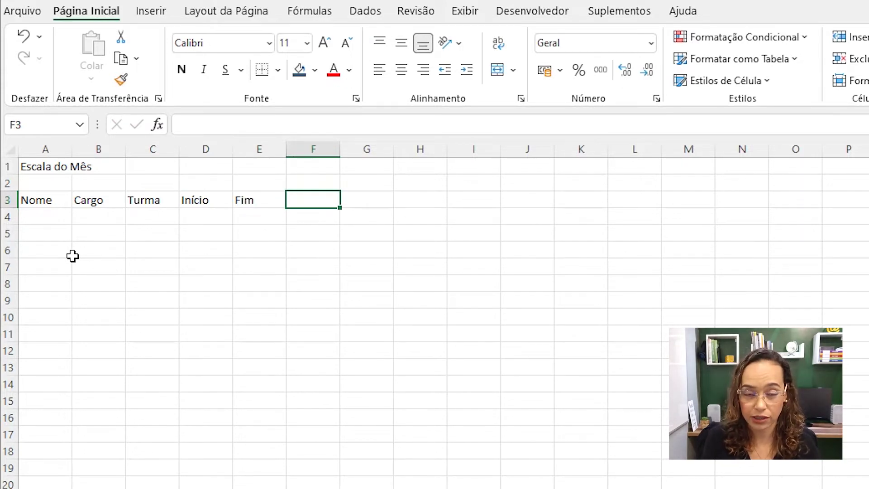
Step: Continue the header row in F3:J3 with Escala, Domingo de folga, Dia a ser trocado, Início and Fim
{"action": "type", "text": "Escala"}
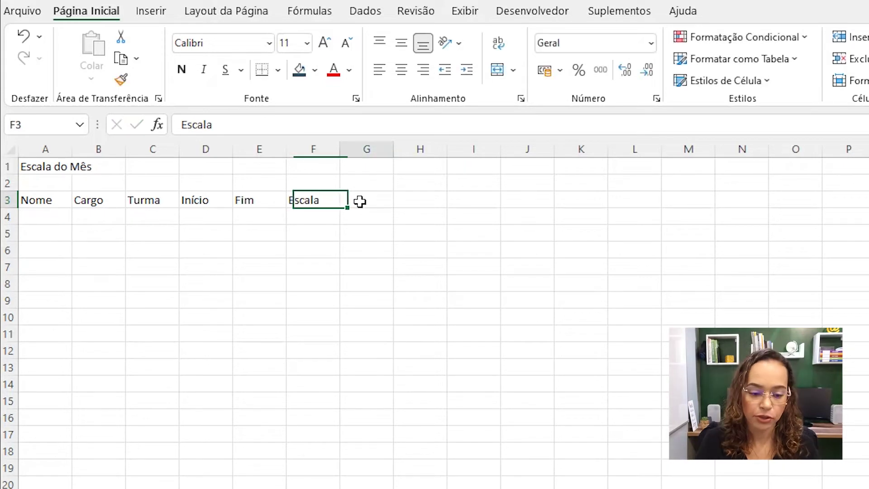
{"action": "key", "text": "Tab"}
{"action": "type", "text": "Dom"}
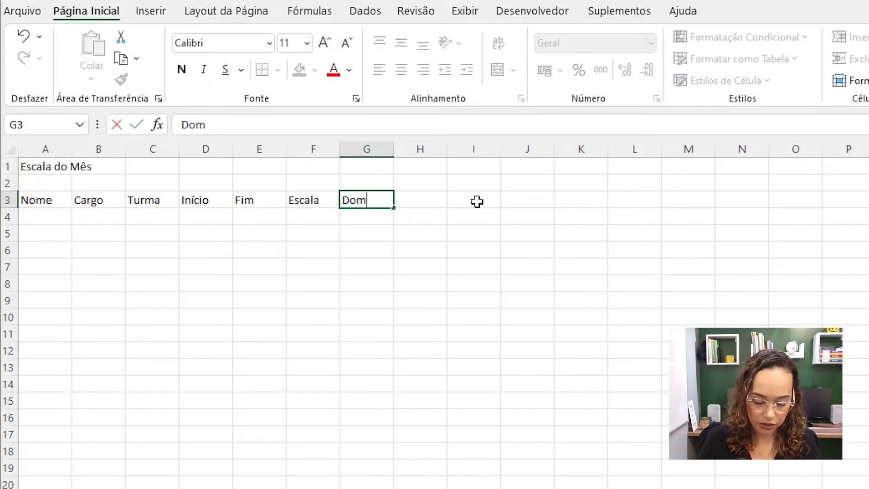
{"action": "type", "text": "ingo de folga"}
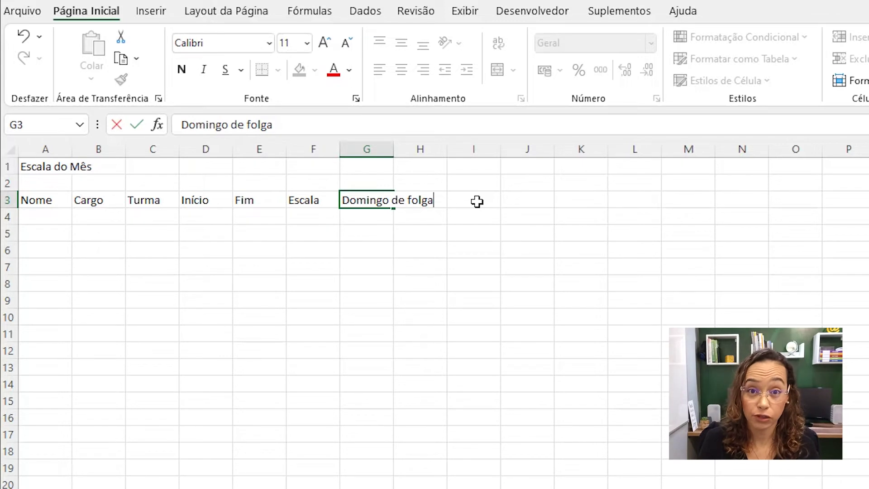
{"action": "type", "text": "ia "}
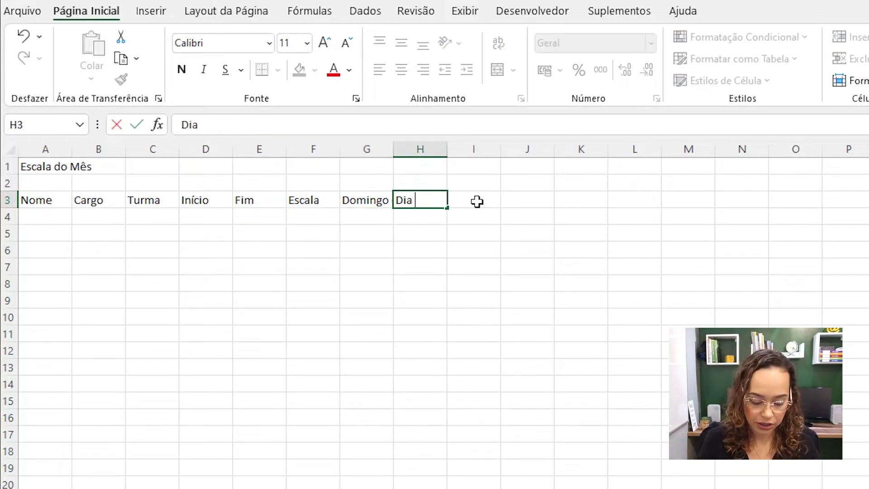
{"action": "type", "text": "a ser trocado"}
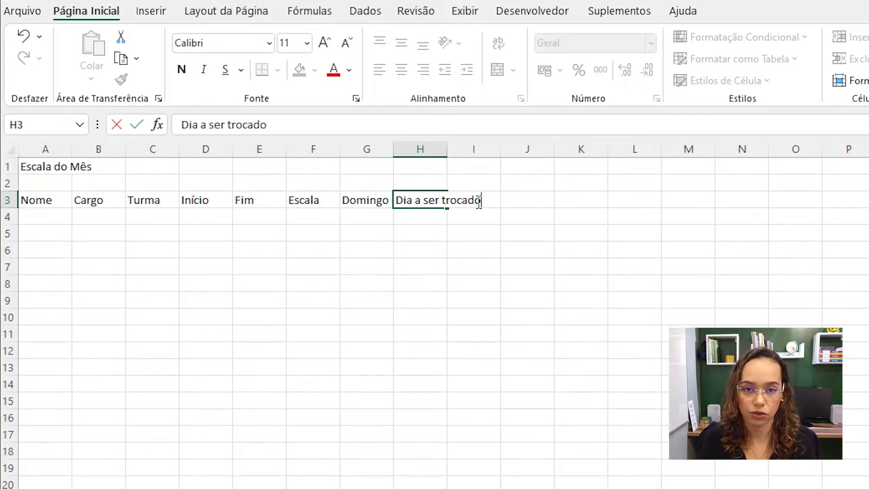
{"action": "left_click", "coordinate": [479, 201]}
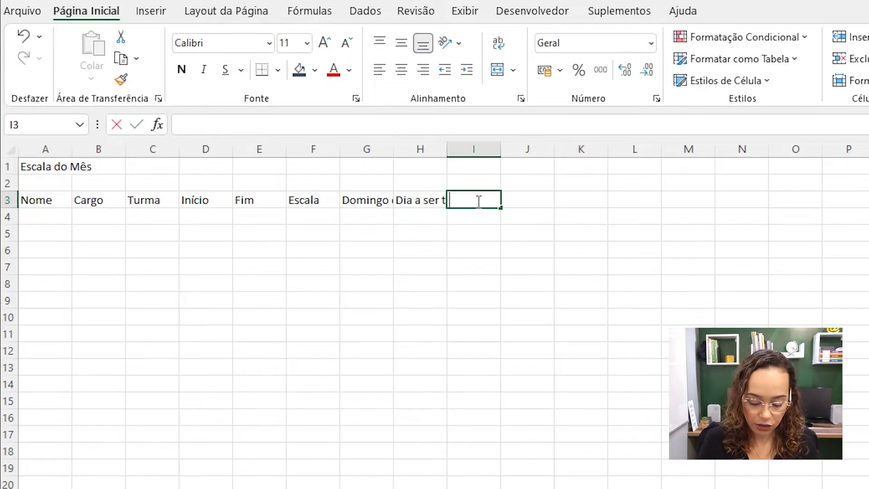
{"action": "type", "text": "Início"}
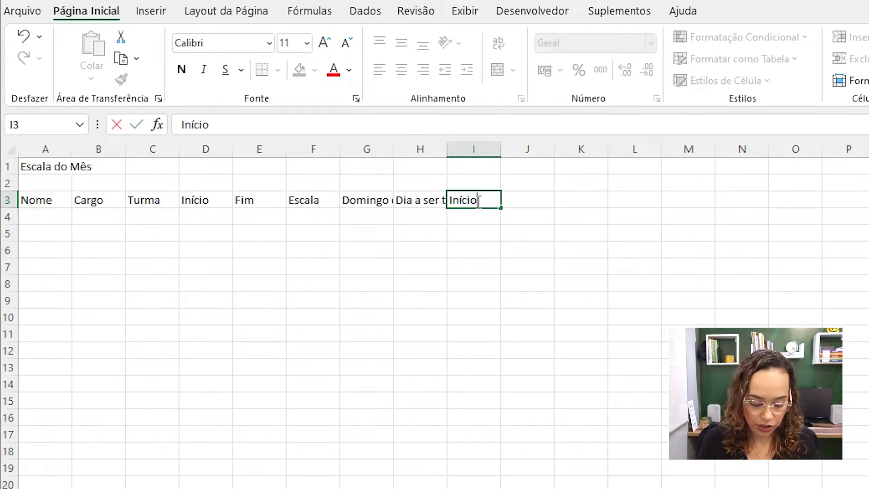
{"action": "key", "text": "Tab"}
{"action": "type", "text": "Fim"}
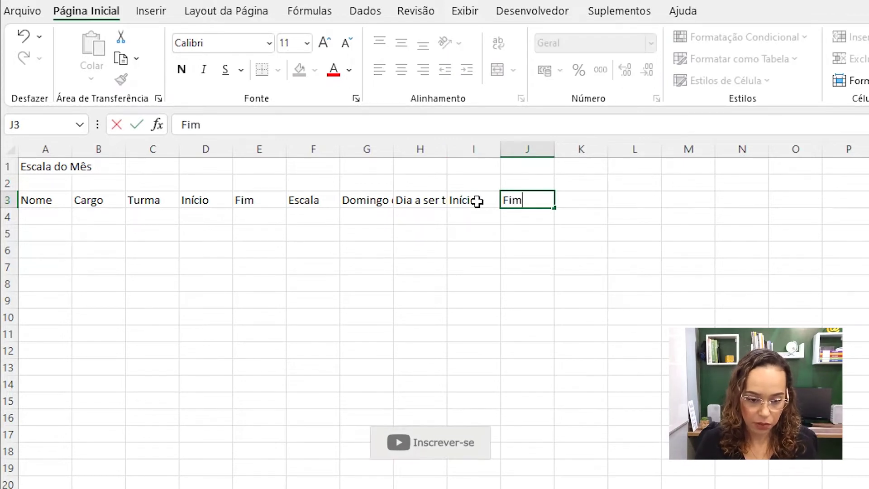
{"action": "key", "text": "Tab"}
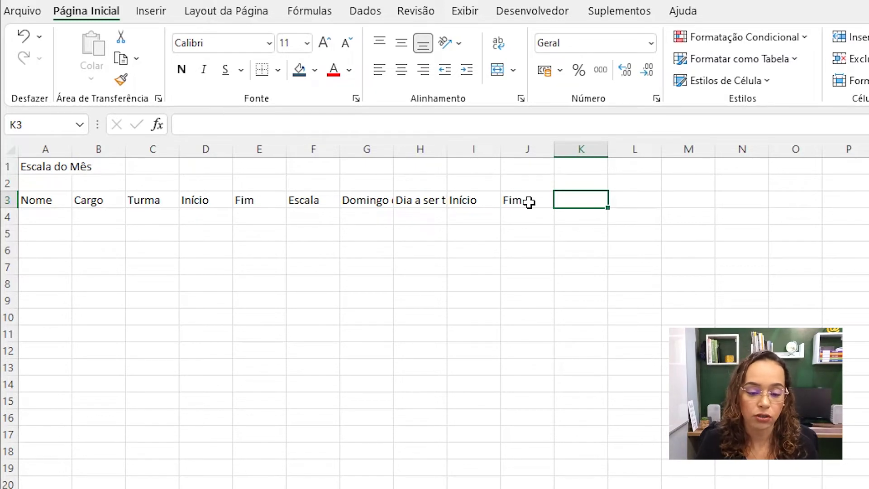
Step: Wrap the text of the Domingo de folga and Dia a ser trocado headers in G3:H3
{"action": "left_click_drag", "start_coordinate": [368, 200], "coordinate": [419, 202]}
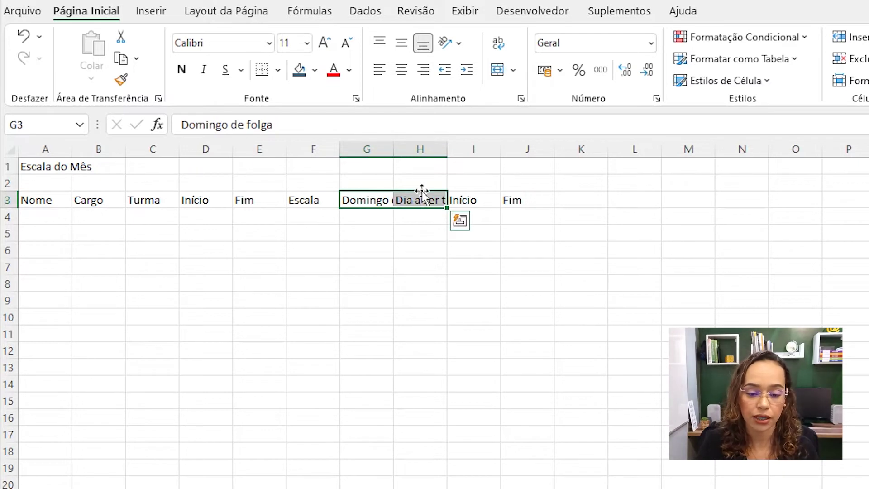
{"action": "left_click", "coordinate": [499, 45]}
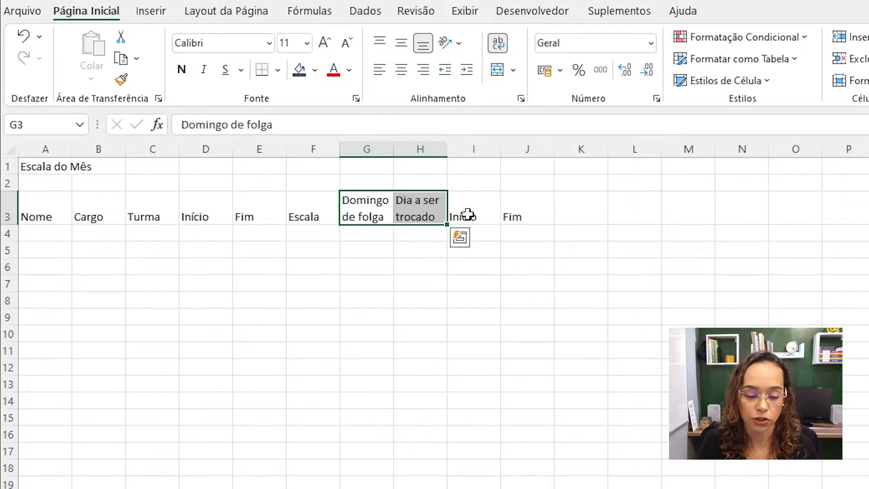
{"action": "left_click", "coordinate": [413, 214]}
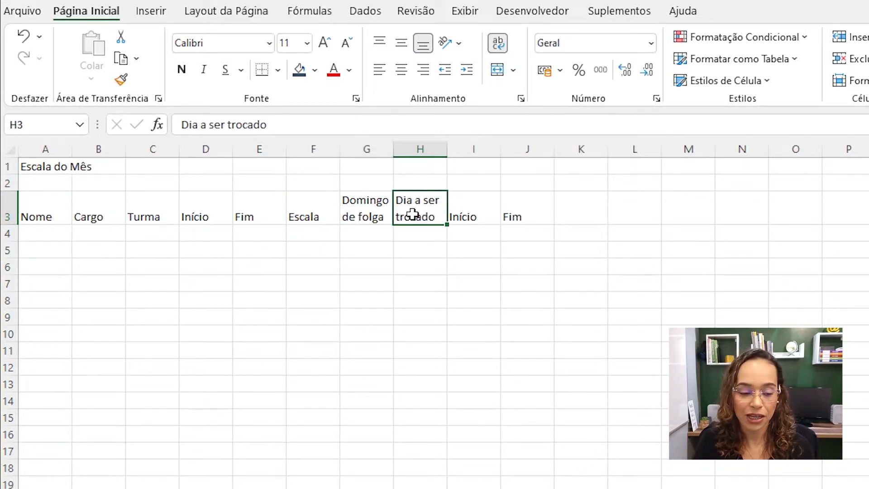
Step: Link A4 under Nome to the employee in A3 of Escala-Base with a direct cell reference
{"action": "left_click", "coordinate": [36, 232]}
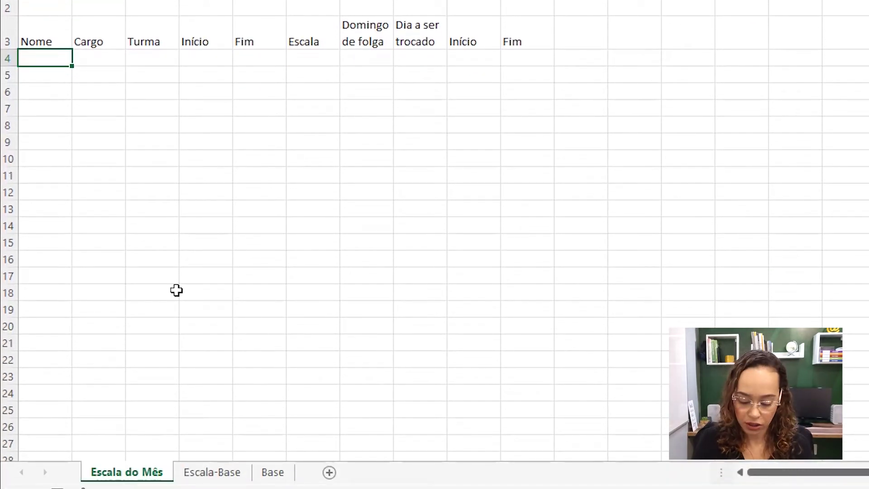
{"action": "type", "text": "="}
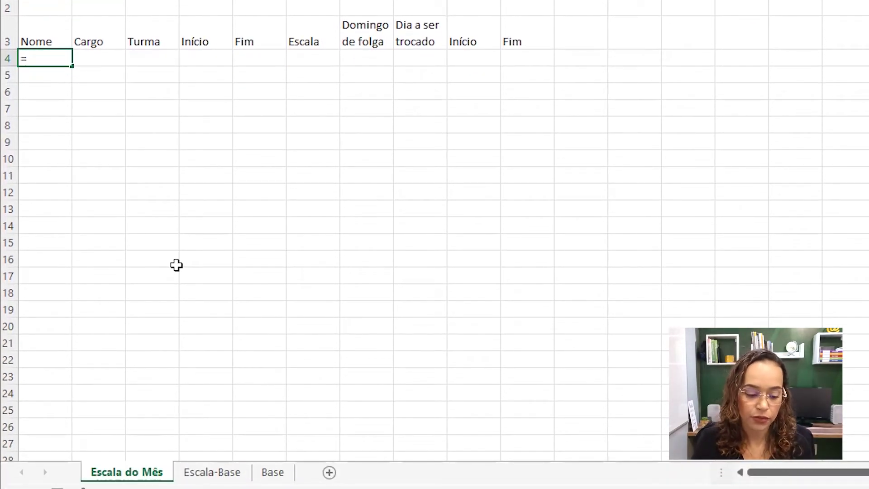
{"action": "left_click", "coordinate": [205, 475]}
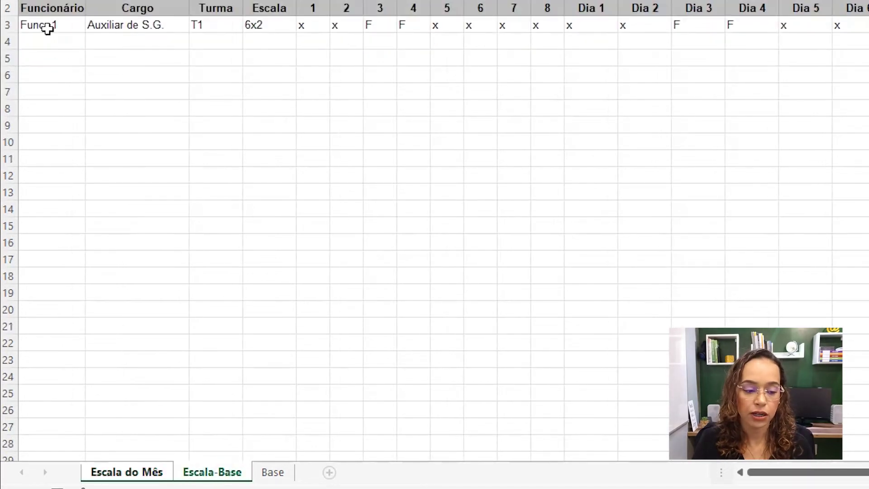
{"action": "left_click", "coordinate": [47, 28]}
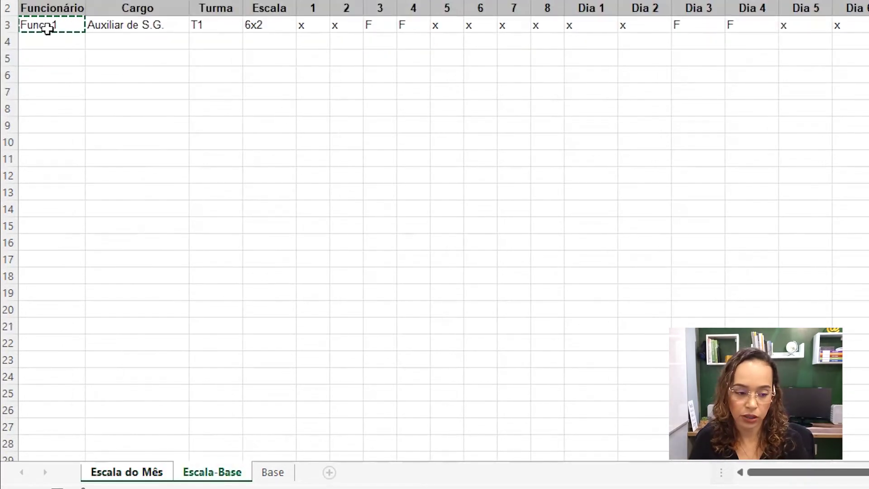
{"action": "key", "text": "Return"}
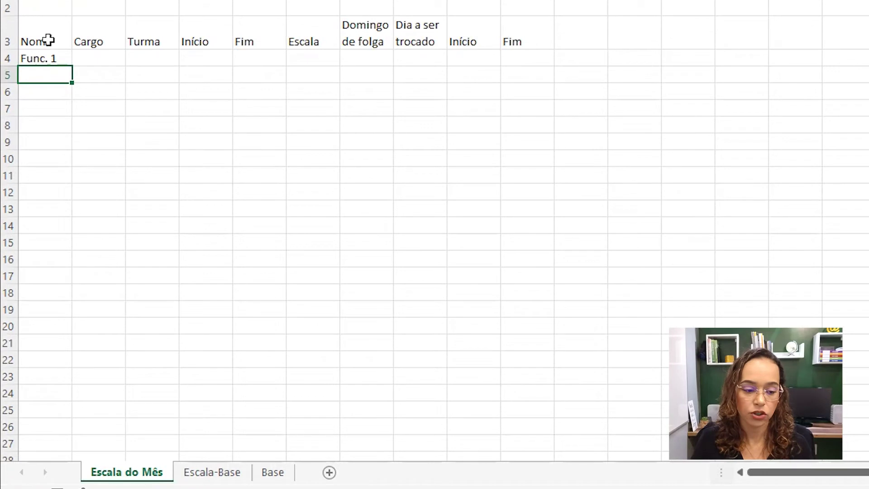
{"action": "left_click", "coordinate": [64, 62]}
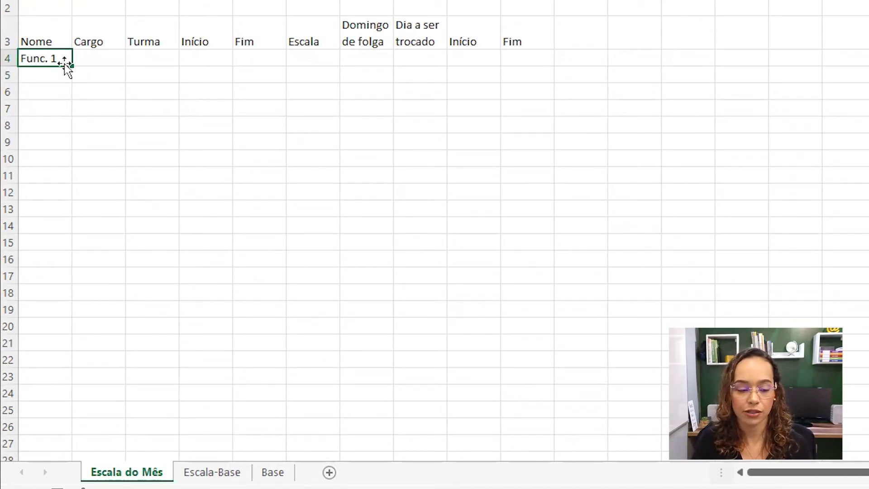
Step: Extend the A4 link across B4:C4 to pull Cargo and Turma from Escala-Base, and autofit column B
{"action": "left_click_drag", "start_coordinate": [71, 66], "coordinate": [111, 65]}
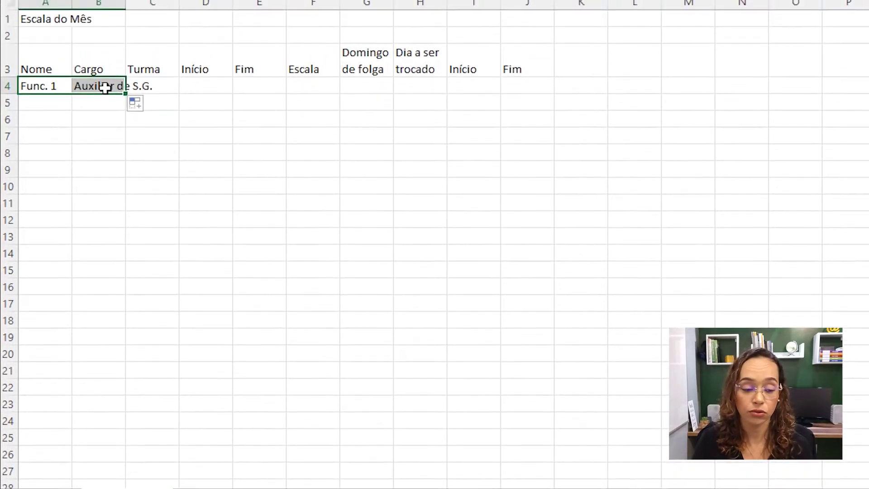
{"action": "left_click_drag", "start_coordinate": [126, 91], "coordinate": [170, 96]}
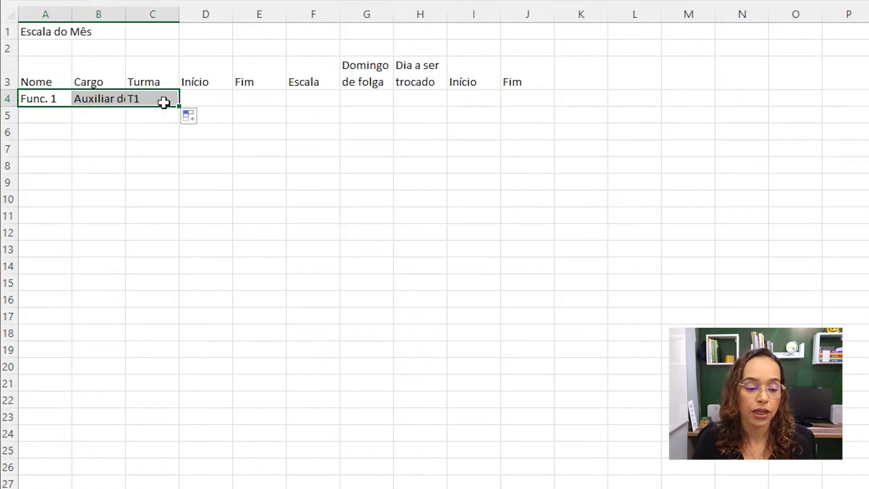
{"action": "double_click", "coordinate": [127, 17]}
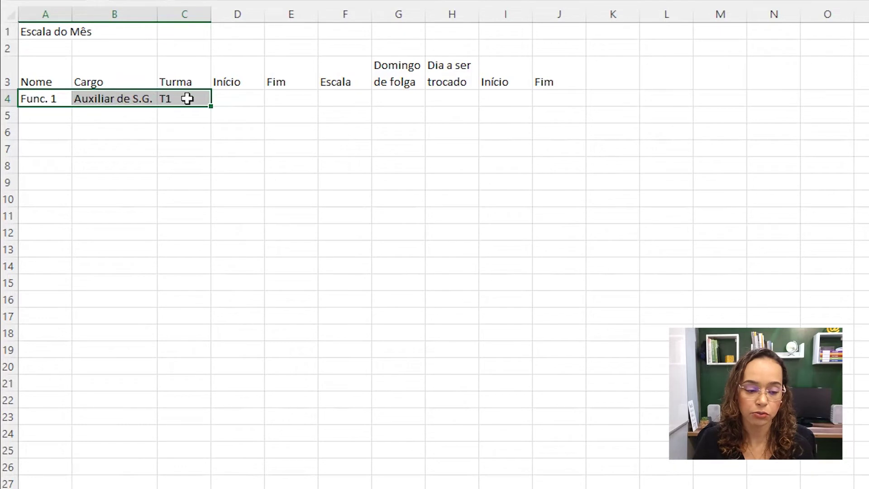
{"action": "left_click", "coordinate": [187, 99]}
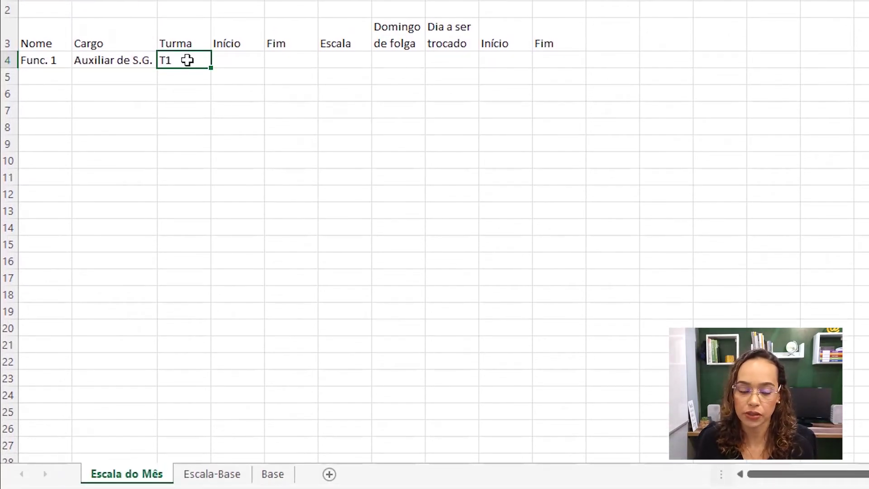
Step: Begin a PROCV formula in D4 under Início with the Turma in C4 as the lookup value
{"action": "left_click", "coordinate": [255, 59]}
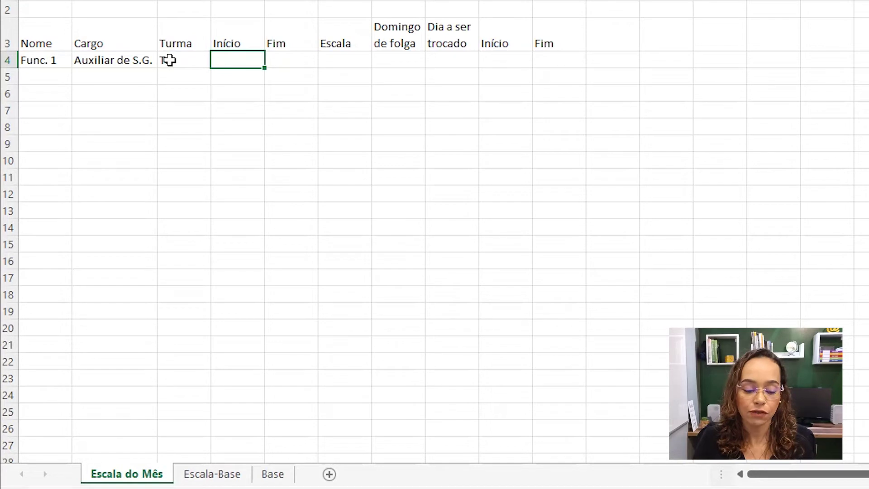
{"action": "left_click", "coordinate": [204, 474]}
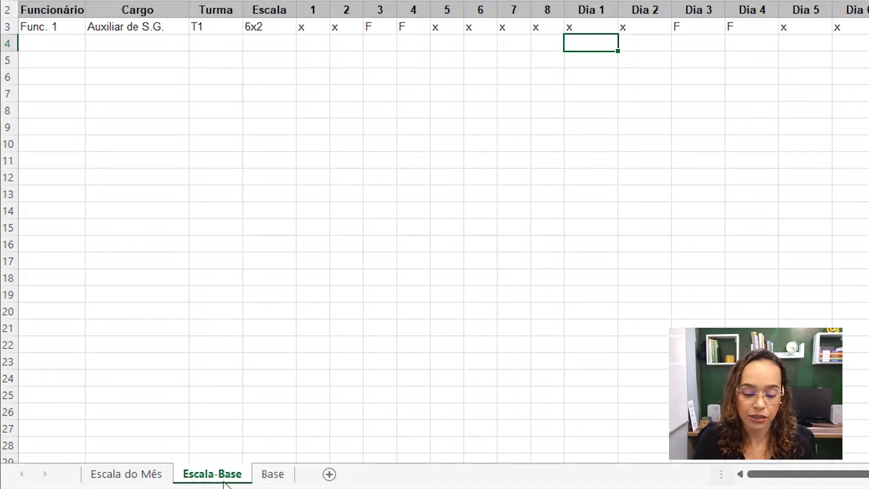
{"action": "left_click", "coordinate": [265, 479]}
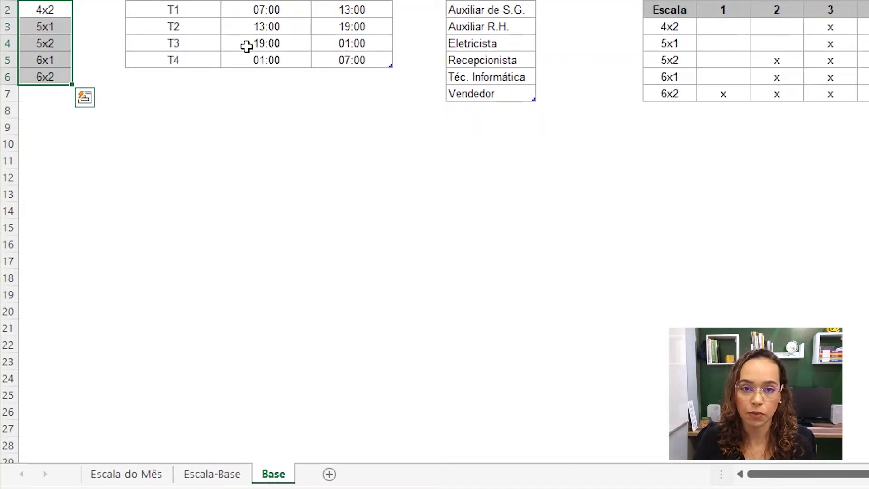
{"action": "left_click", "coordinate": [131, 473]}
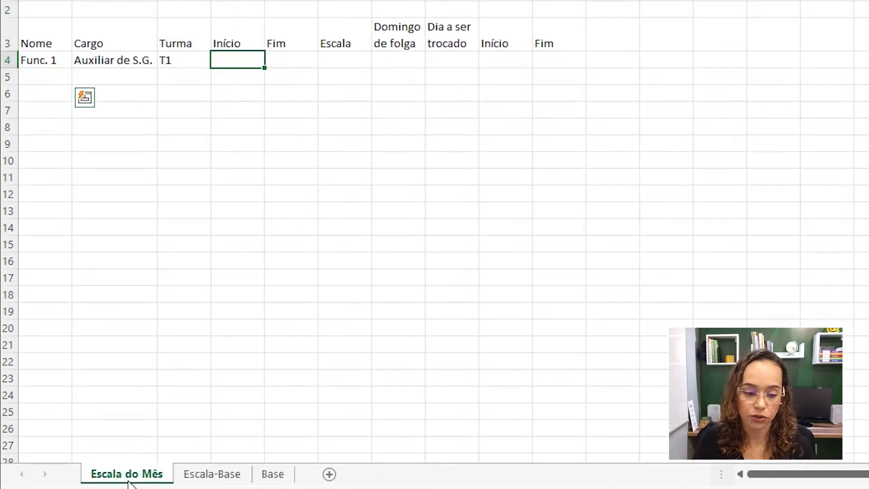
{"action": "type", "text": "=procv"}
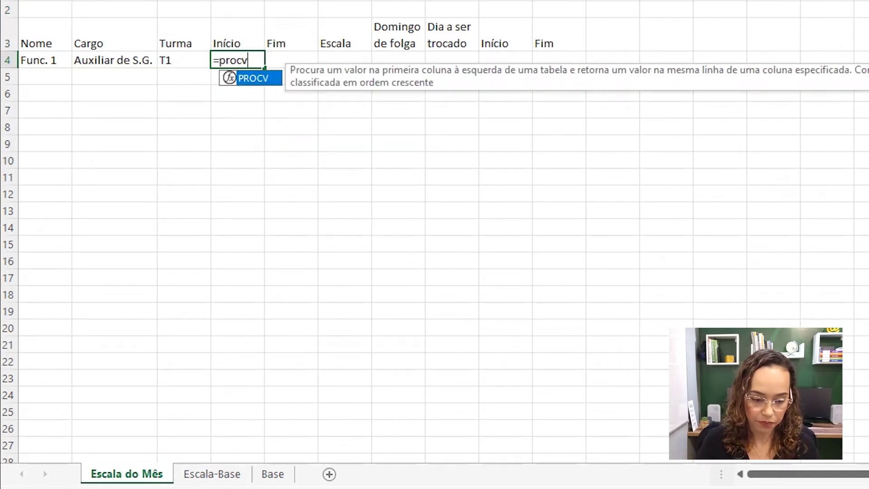
{"action": "key", "text": "Tab"}
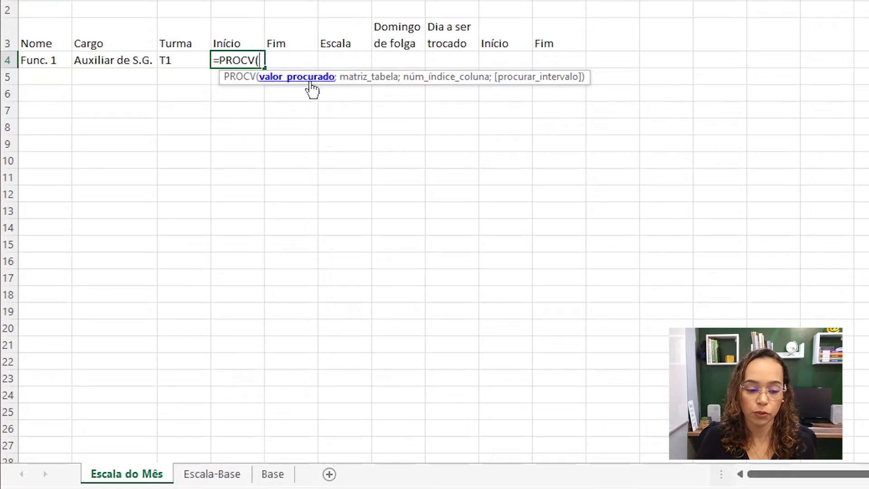
{"action": "left_click", "coordinate": [192, 58]}
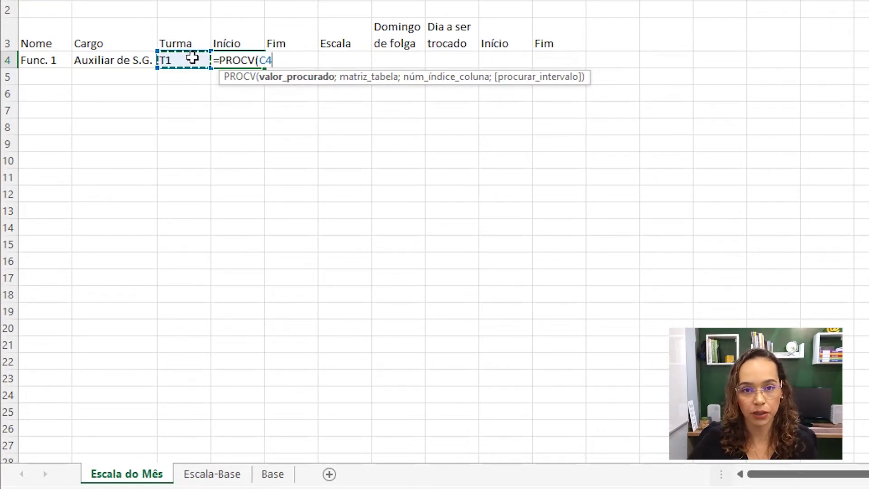
{"action": "type", "text": ";"}
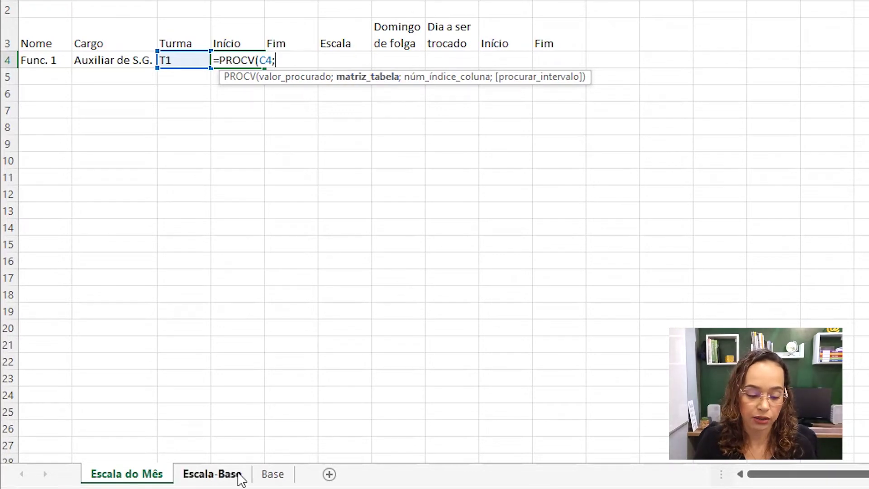
Step: Complete the D4 PROCV with the shift table Tabela1 on Base (C2:E5), column index 2 and FALSO for exact match
{"action": "left_click", "coordinate": [284, 476]}
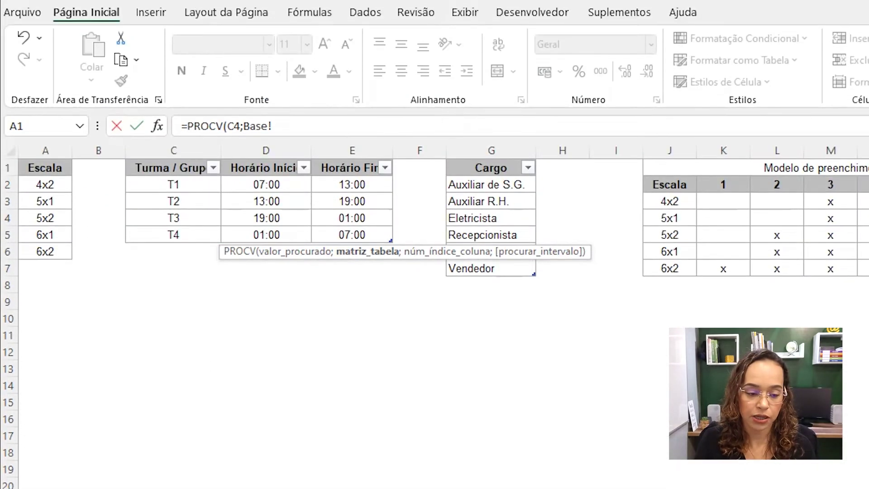
{"action": "left_click_drag", "start_coordinate": [150, 182], "coordinate": [349, 234]}
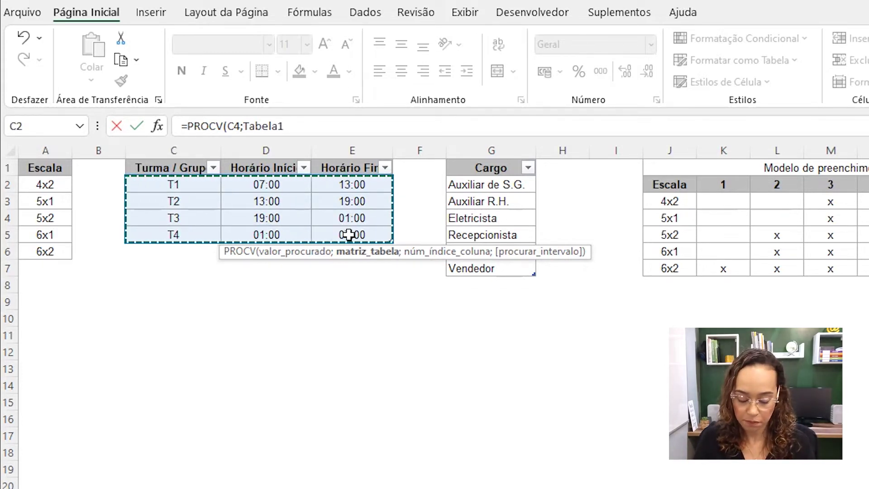
{"action": "type", "text": ";"}
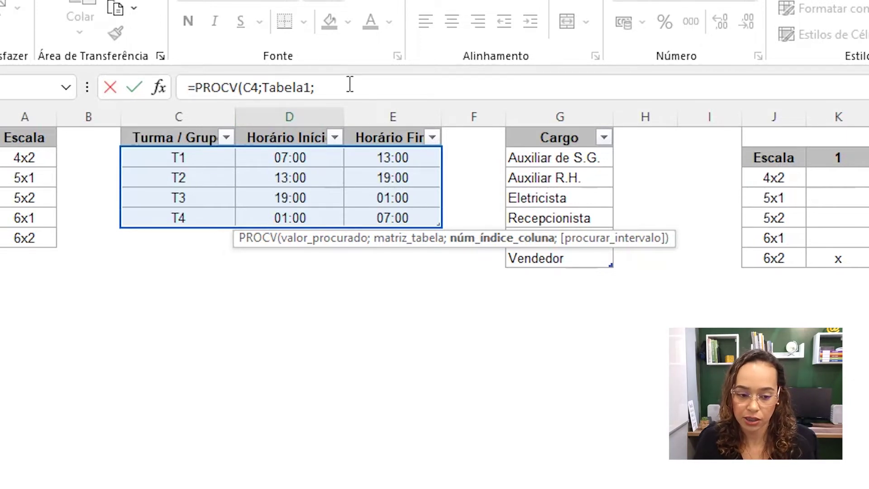
{"action": "type", "text": "2"}
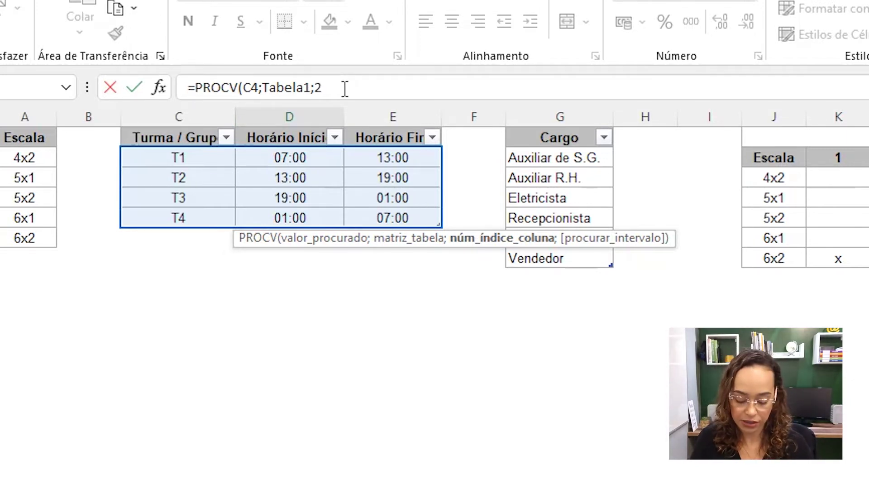
{"action": "type", "text": ";"}
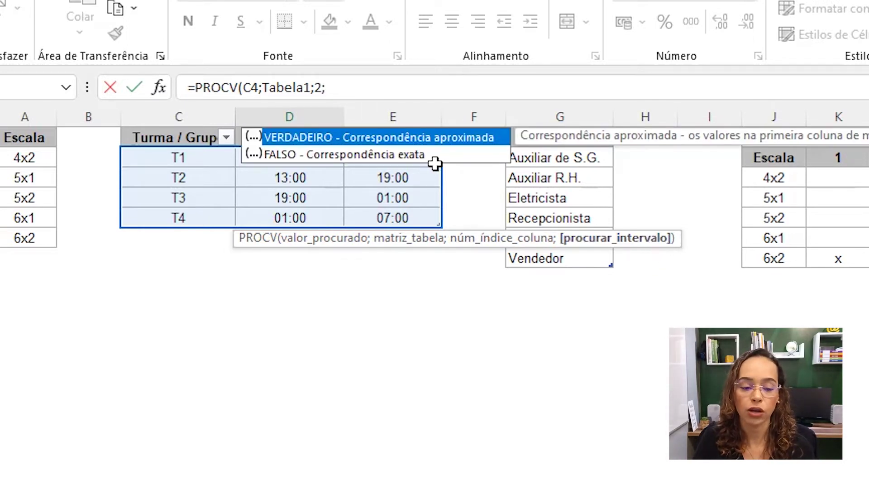
{"action": "left_click", "coordinate": [404, 155]}
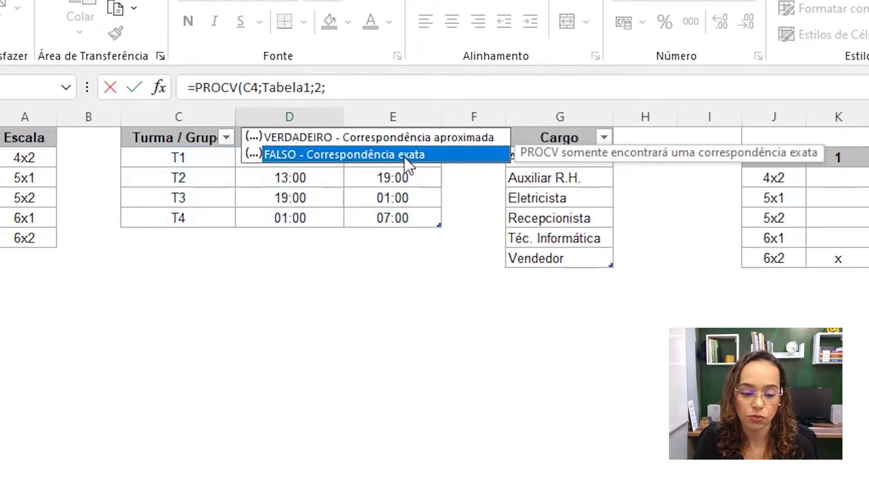
{"action": "key", "text": "Tab"}
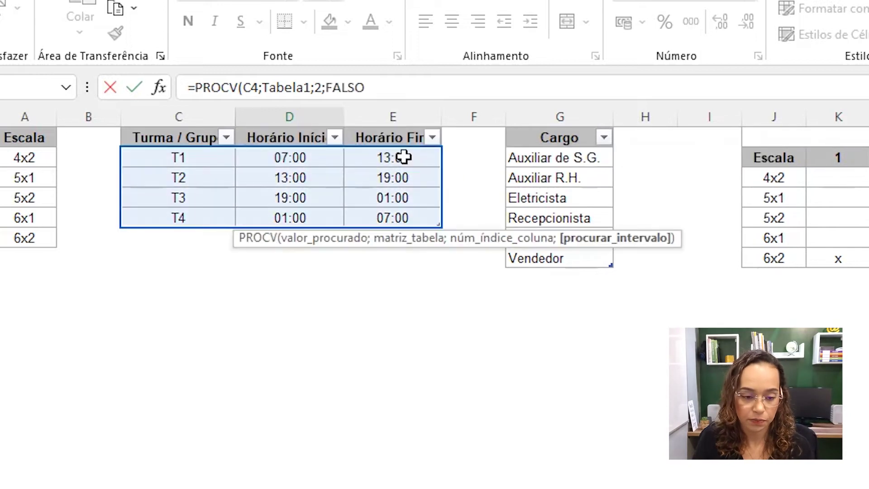
{"action": "key", "text": "Return"}
Step: Format the start time in D4 with the custom number format hh:mm;@
{"action": "left_click", "coordinate": [273, 219]}
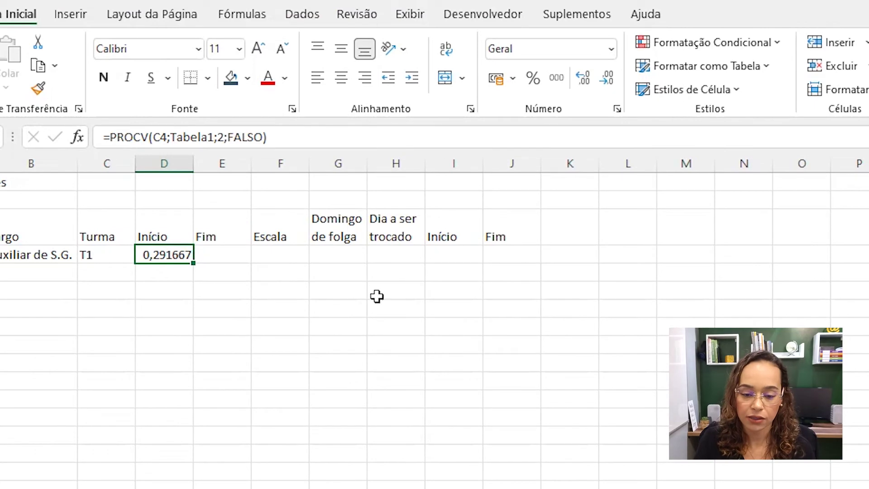
{"action": "left_click", "coordinate": [617, 109]}
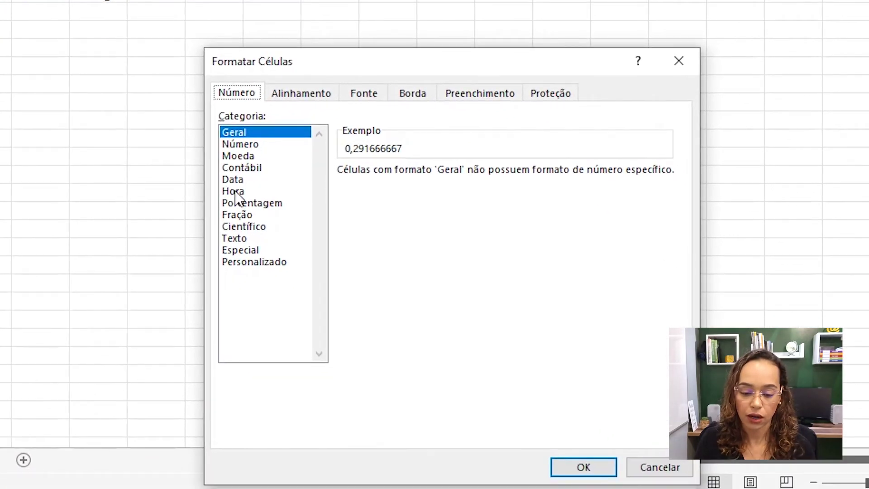
{"action": "left_click", "coordinate": [234, 191]}
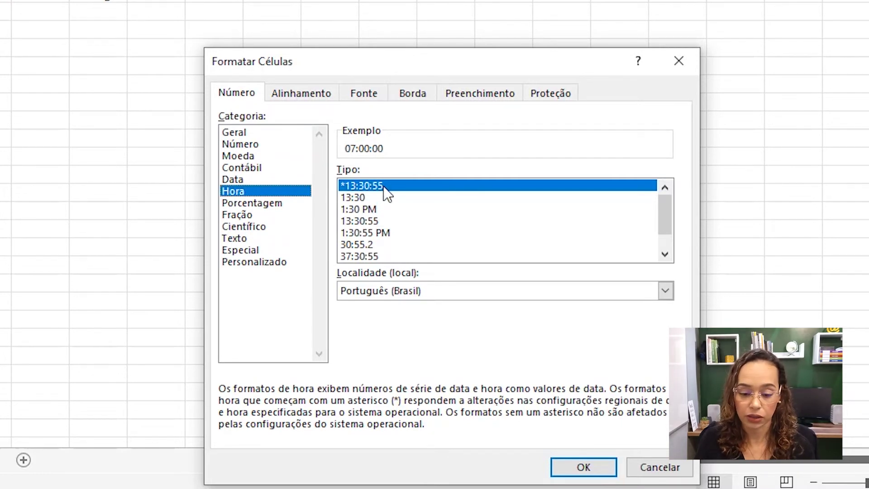
{"action": "left_click", "coordinate": [360, 200]}
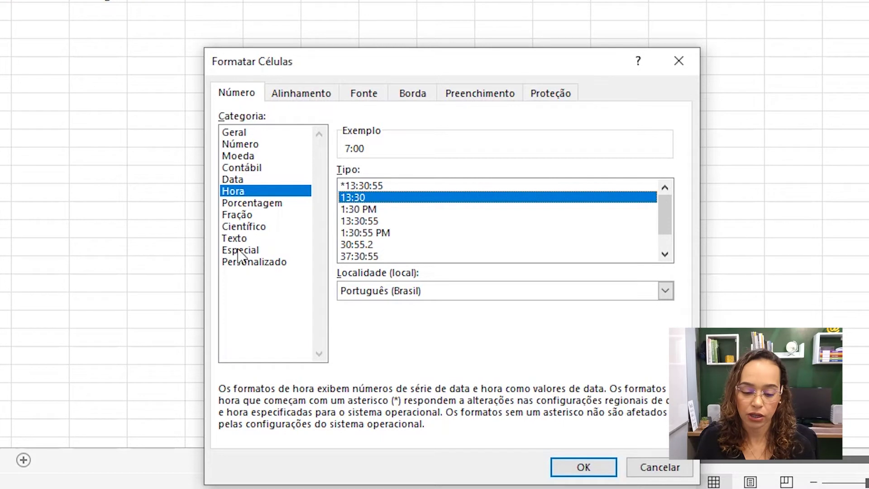
{"action": "left_click", "coordinate": [234, 262]}
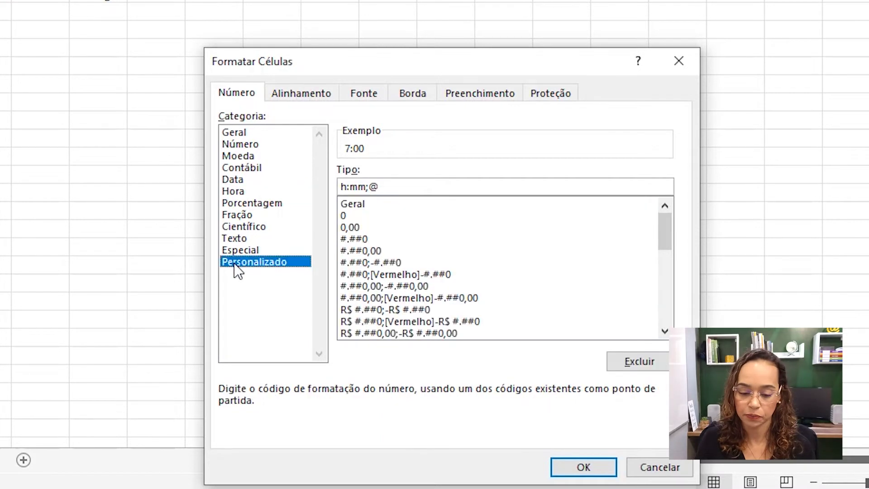
{"action": "left_click", "coordinate": [347, 188]}
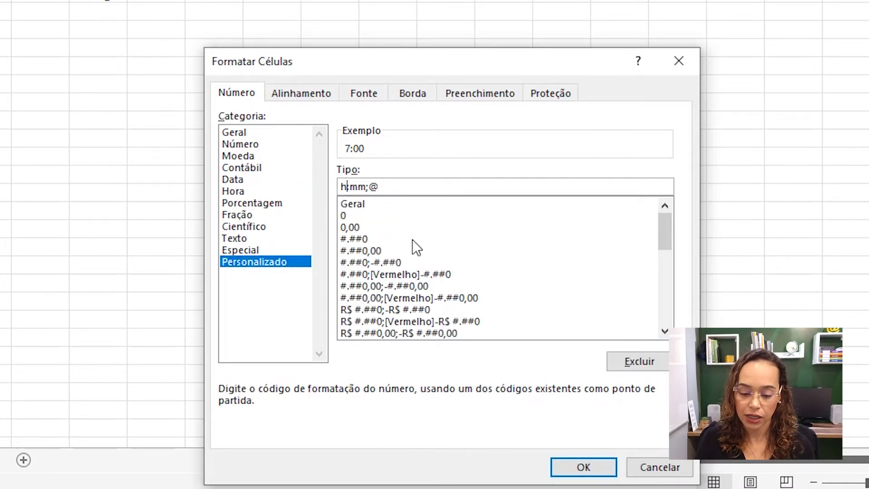
{"action": "type", "text": "h"}
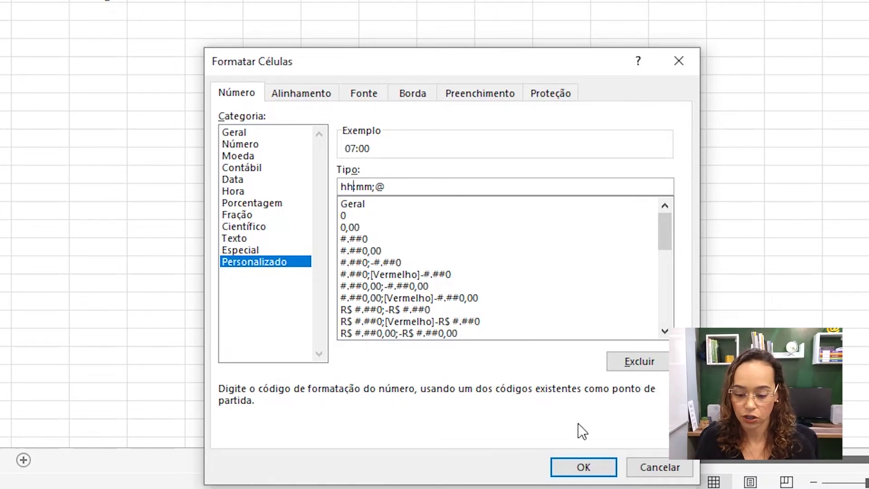
{"action": "left_click", "coordinate": [583, 470]}
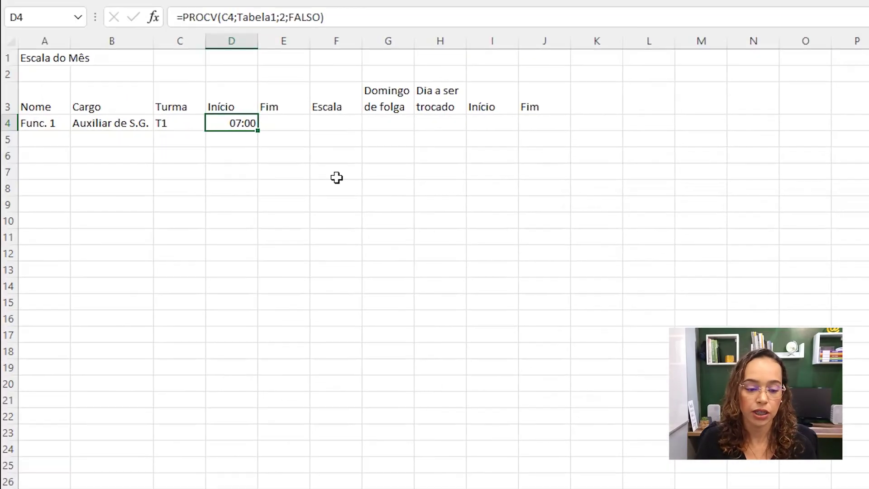
Step: Copy the full text of the PROCV formula in D4, leaving the cell's formula intact
{"action": "left_click", "coordinate": [297, 128]}
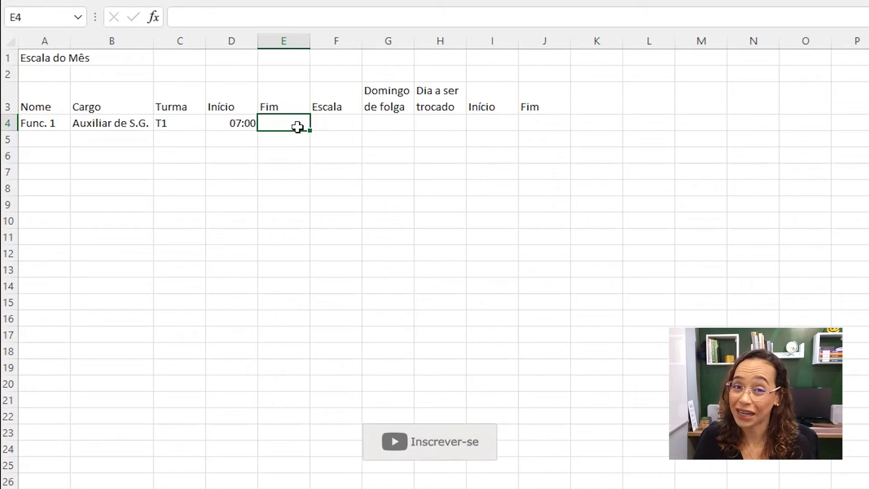
{"action": "left_click", "coordinate": [234, 123]}
{"action": "double_click", "coordinate": [236, 123]}
{"action": "left_click_drag", "start_coordinate": [207, 123], "coordinate": [361, 124]}
{"action": "key", "text": "ctrl+c"}
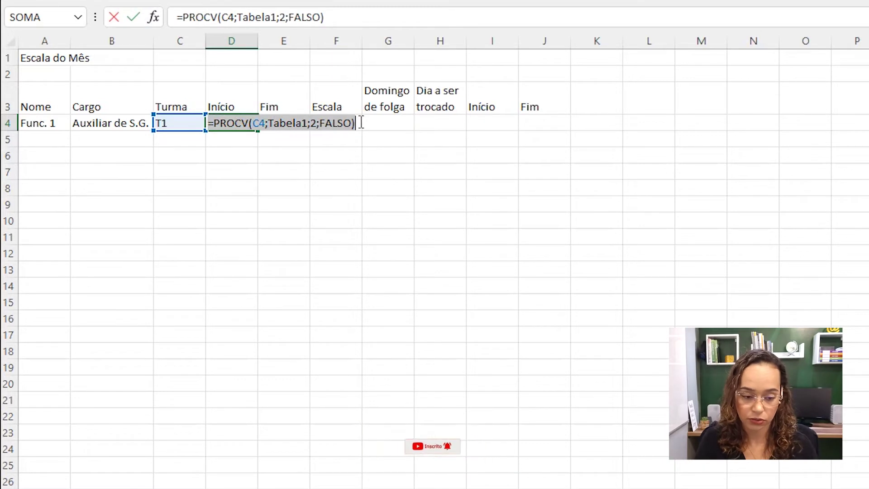
{"action": "key", "text": "Return"}
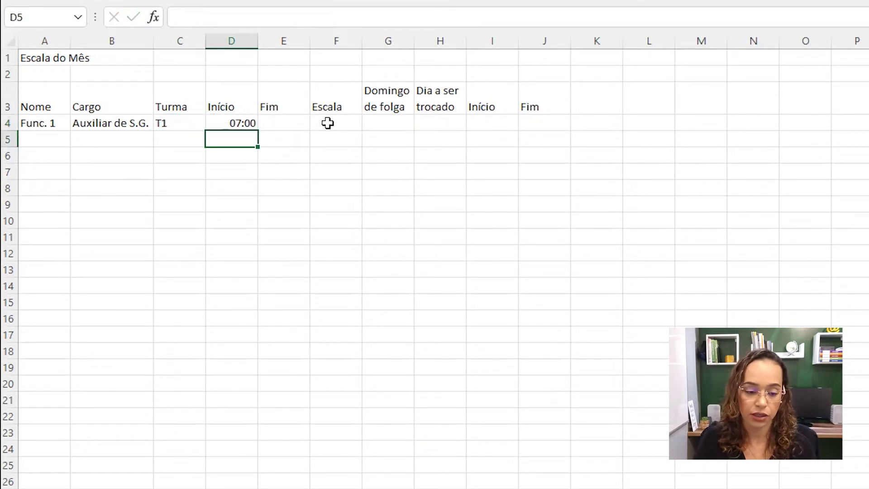
Step: Paste the PROCV formula into E4 under Fim with its column index set to 3, and check the shift table on Base
{"action": "left_click", "coordinate": [282, 119]}
{"action": "key", "text": "F2"}
{"action": "key", "text": "ctrl+v"}
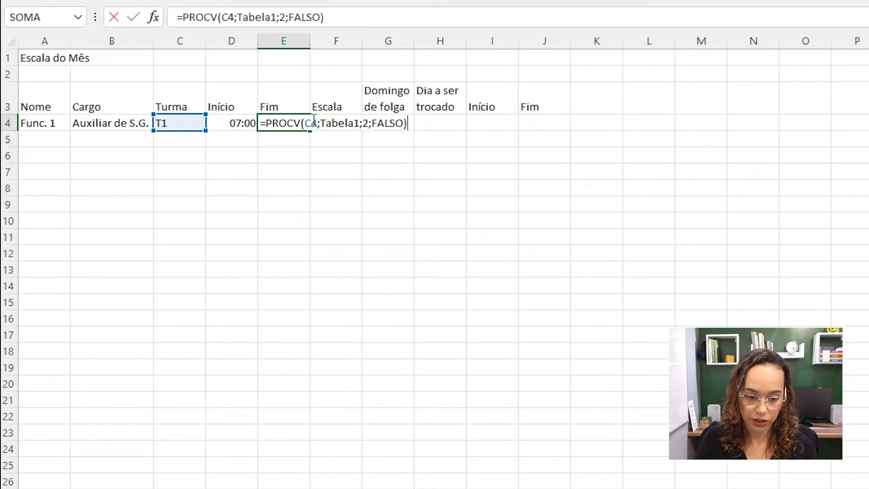
{"action": "left_click", "coordinate": [368, 123]}
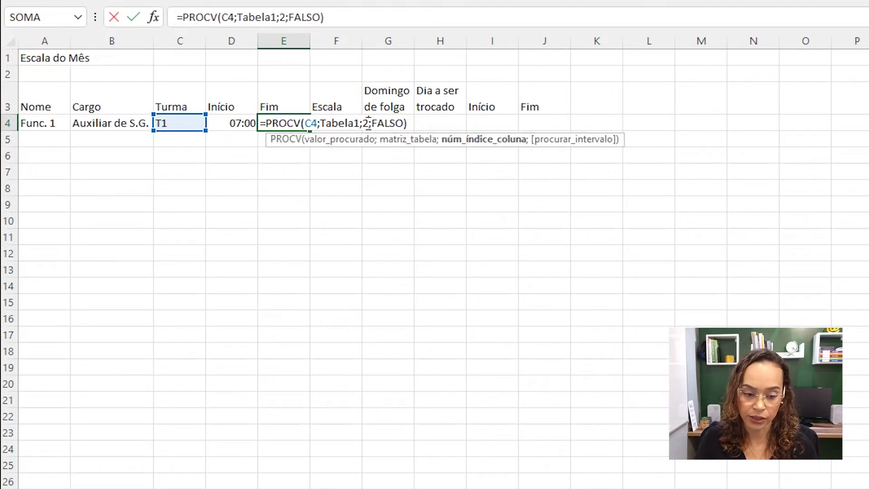
{"action": "key", "text": "BackSpace"}
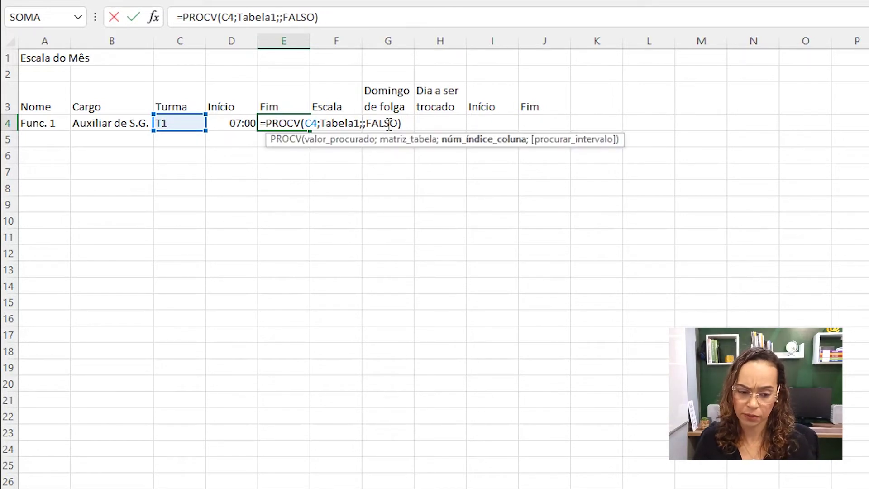
{"action": "type", "text": "3"}
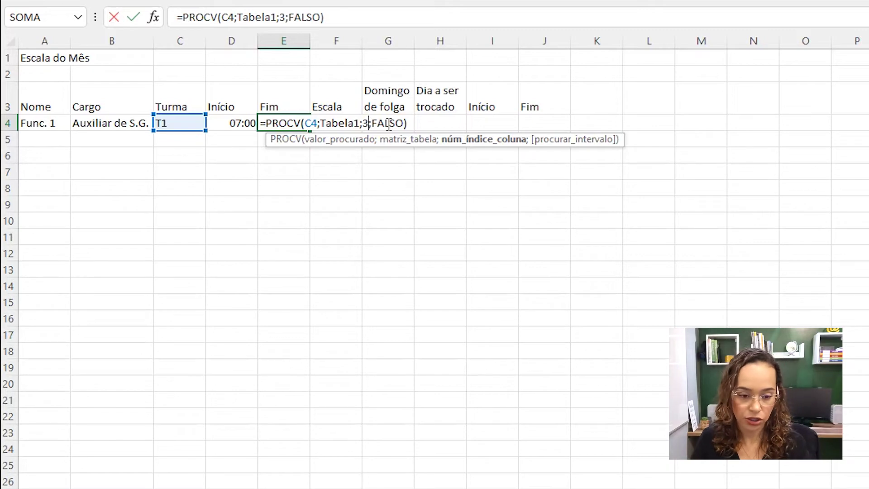
{"action": "key", "text": "Return"}
{"action": "key", "text": "ctrl+Page_Down"}
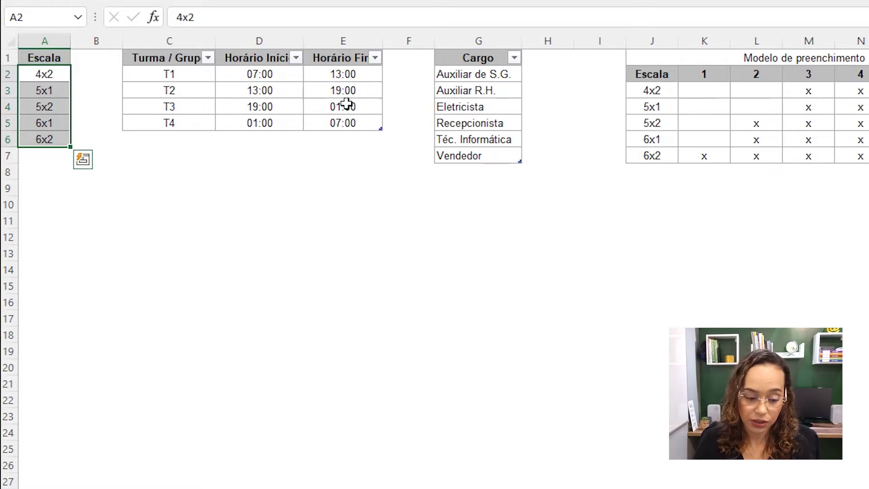
Step: Copy the time format of the start time in D4 onto the end time in E4 on Escala do Mês
{"action": "key", "text": "ctrl+Page_Up"}
{"action": "left_click", "coordinate": [286, 125]}
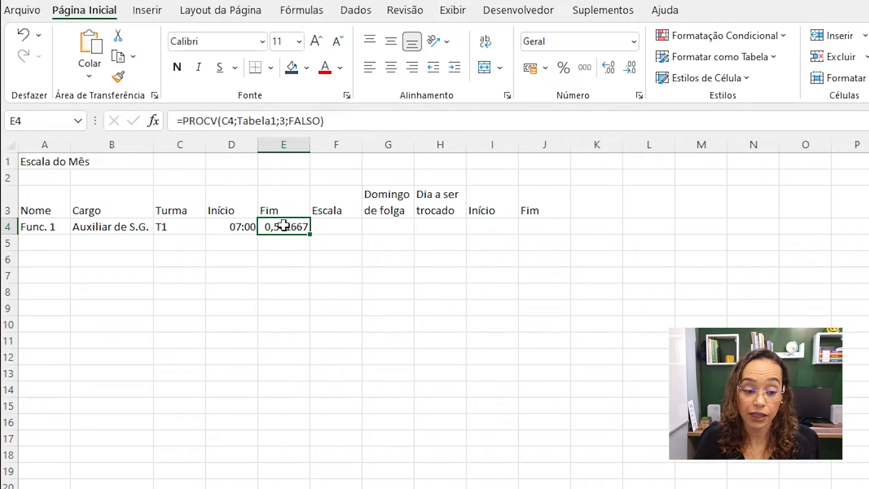
{"action": "left_click", "coordinate": [220, 210]}
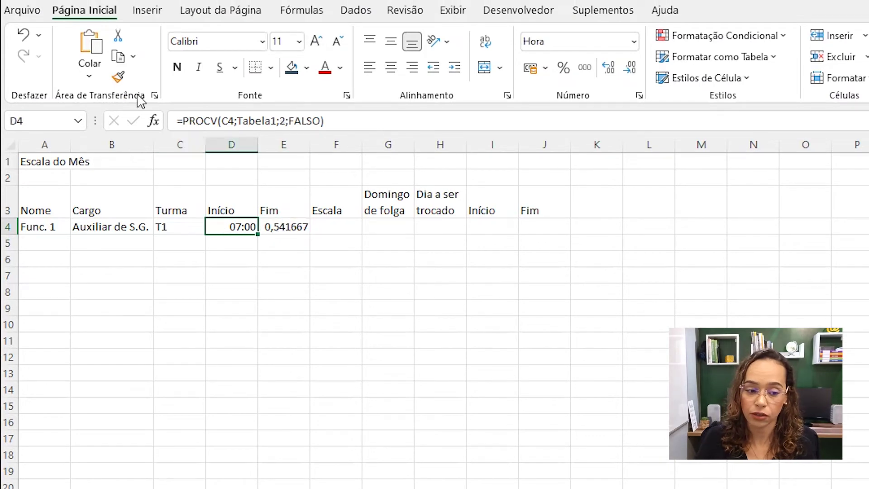
{"action": "left_click", "coordinate": [118, 77]}
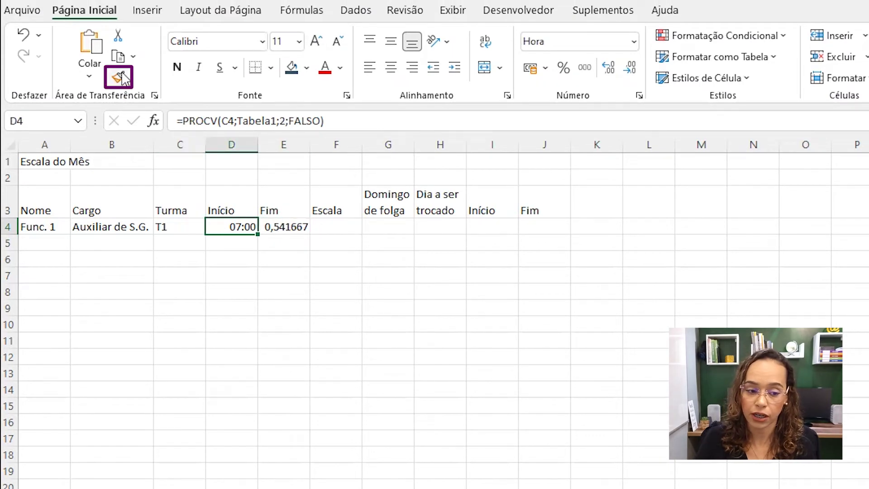
{"action": "left_click", "coordinate": [283, 227]}
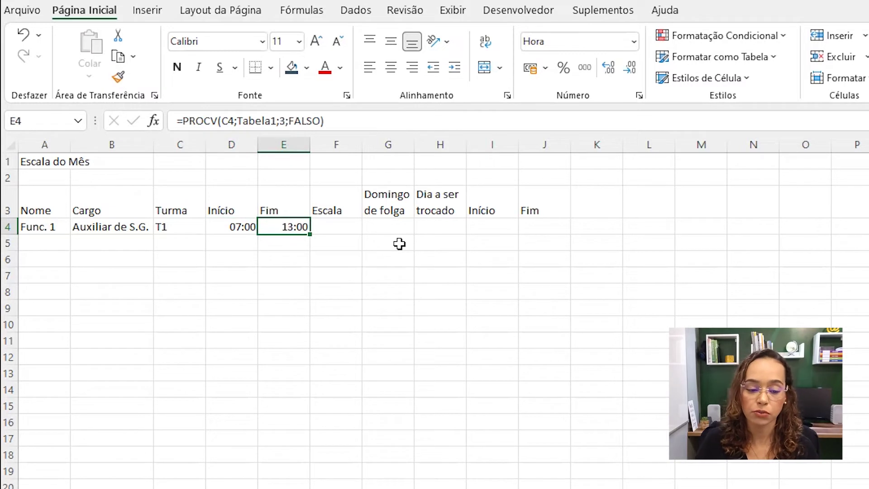
Step: Link F4 under Escala to the first employee's Escala value on the Escala-Base sheet
{"action": "left_click", "coordinate": [337, 222]}
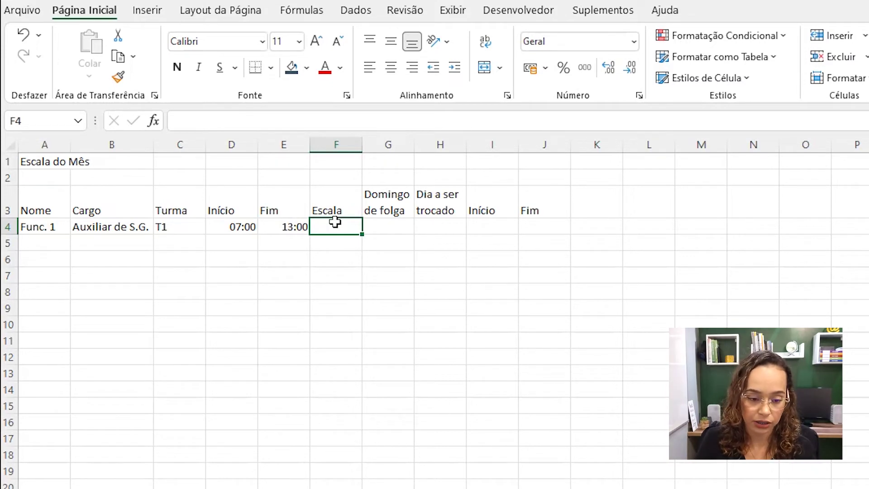
{"action": "type", "text": "="}
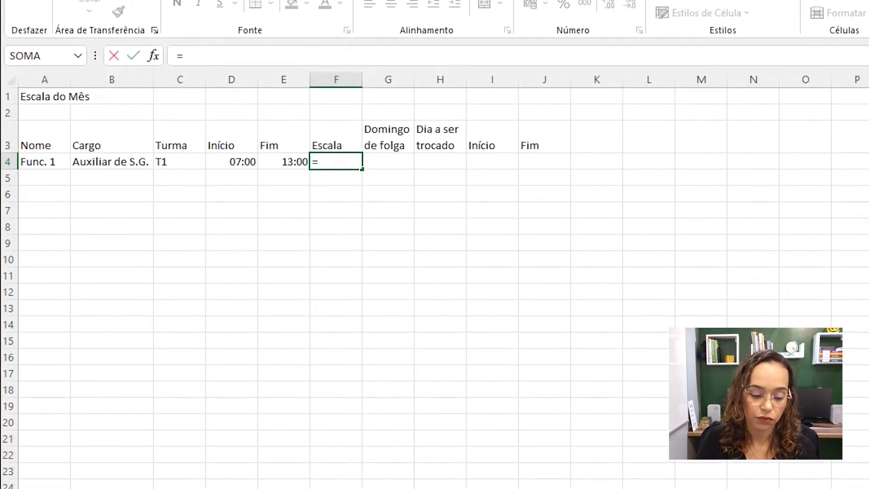
{"action": "left_click", "coordinate": [219, 475]}
{"action": "left_click", "coordinate": [255, 36]}
{"action": "key", "text": "Return"}
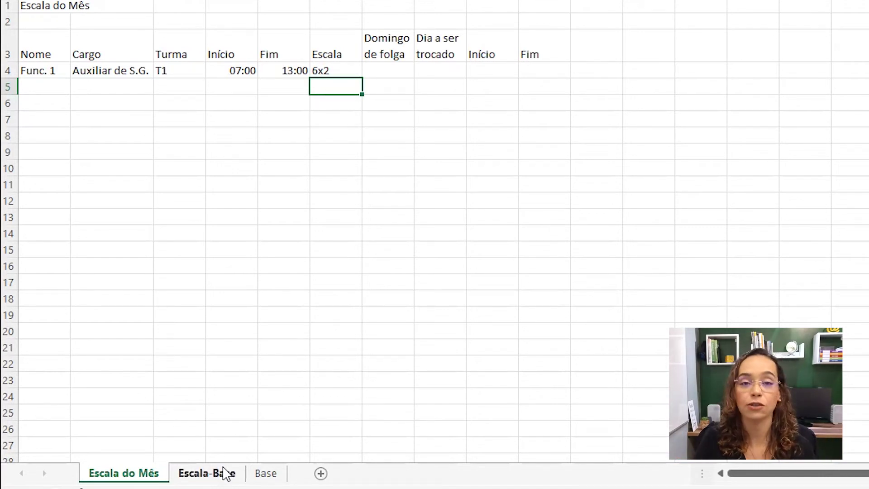
Step: Enter the heading "Troca para folga de Dom." in G2, above Domingo de folga
{"action": "left_click", "coordinate": [398, 70]}
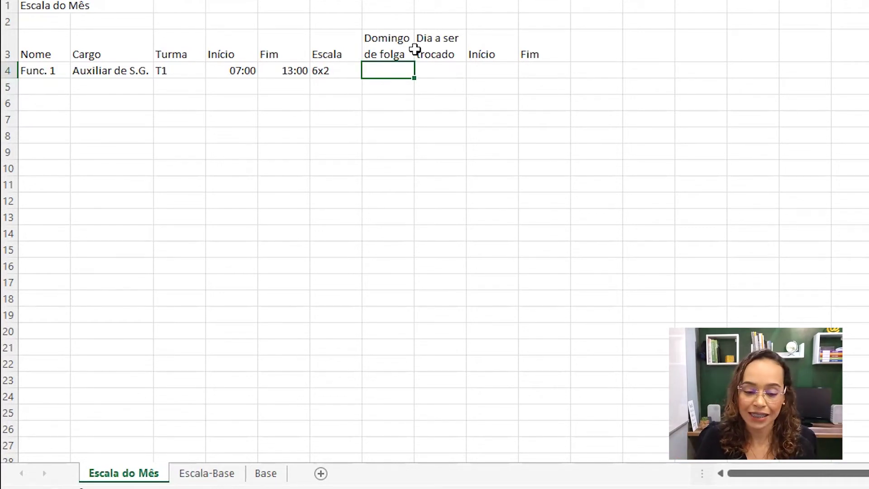
{"action": "left_click", "coordinate": [542, 68]}
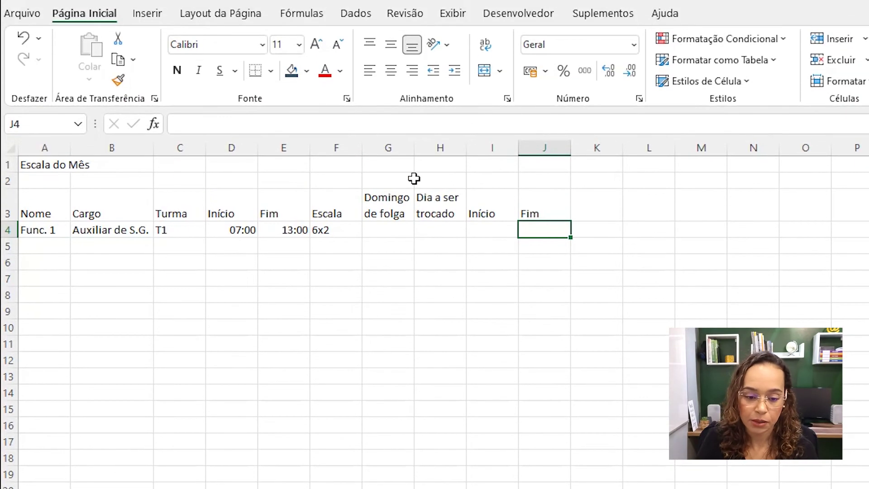
{"action": "left_click", "coordinate": [393, 181]}
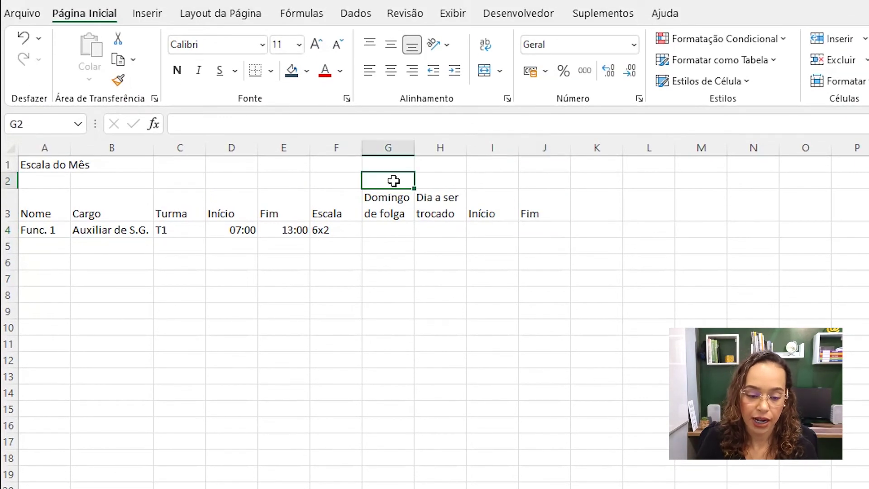
{"action": "type", "text": "Tro"}
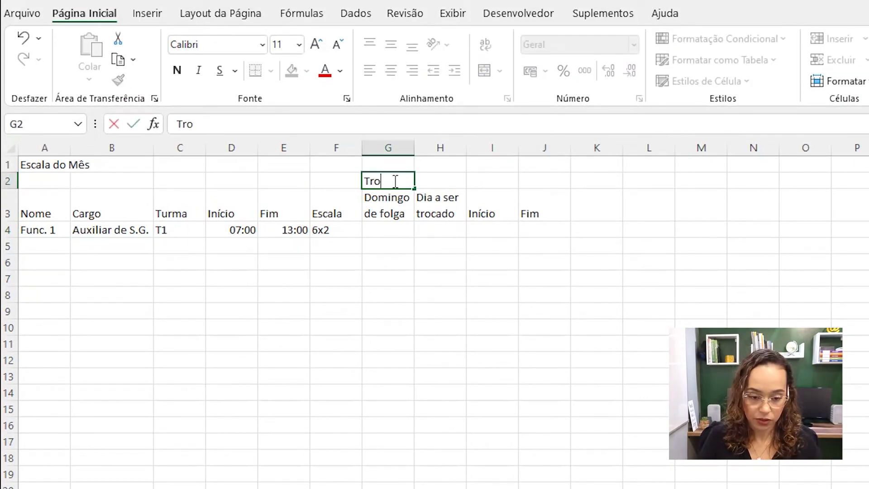
{"action": "type", "text": "ca para folga de Dom."}
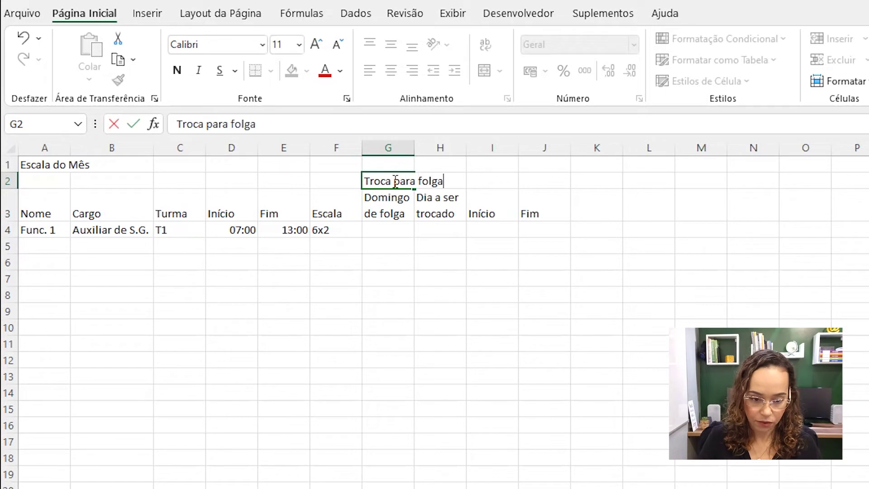
{"action": "left_click", "coordinate": [437, 206]}
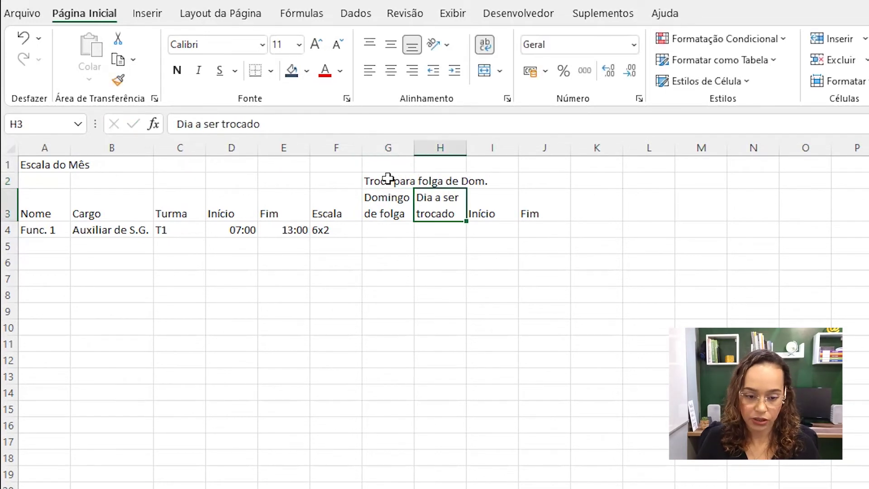
Step: Merge and center G2:H2 and widen columns G and H to fit the whole heading
{"action": "left_click_drag", "start_coordinate": [388, 180], "coordinate": [431, 180]}
{"action": "left_click", "coordinate": [483, 73]}
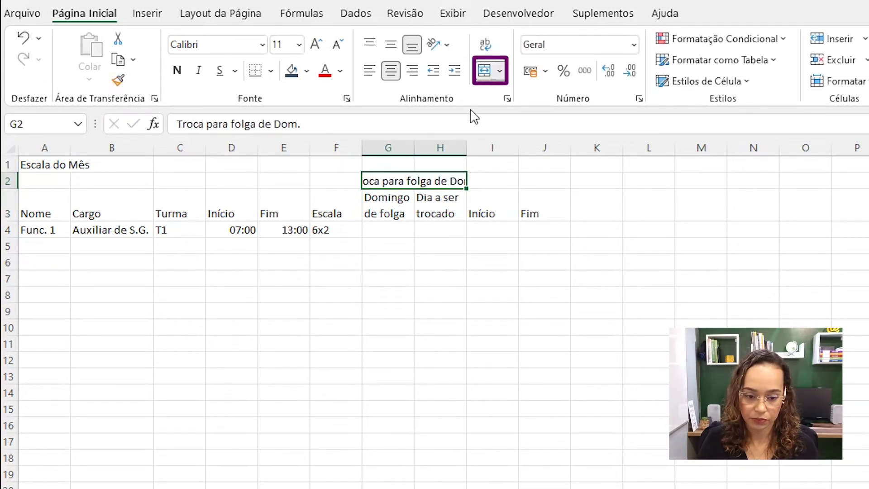
{"action": "left_click_drag", "start_coordinate": [467, 148], "coordinate": [490, 151]}
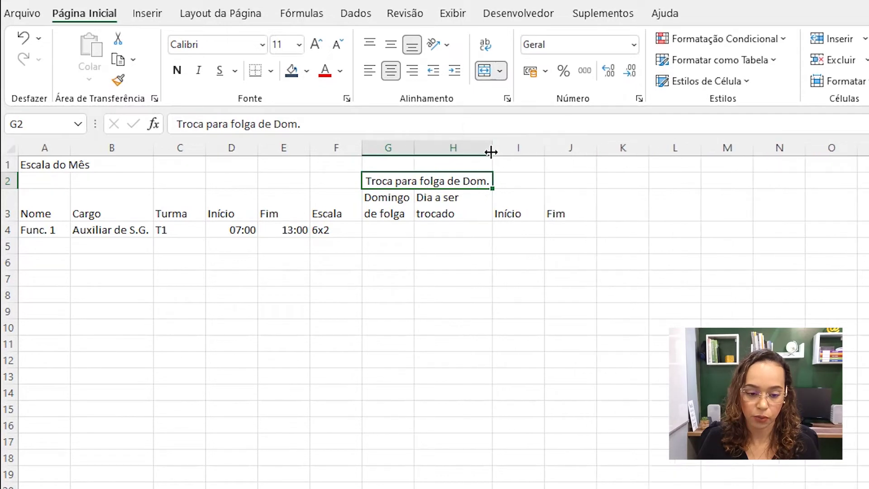
{"action": "left_click_drag", "start_coordinate": [414, 148], "coordinate": [433, 150]}
{"action": "left_click_drag", "start_coordinate": [509, 148], "coordinate": [502, 148]}
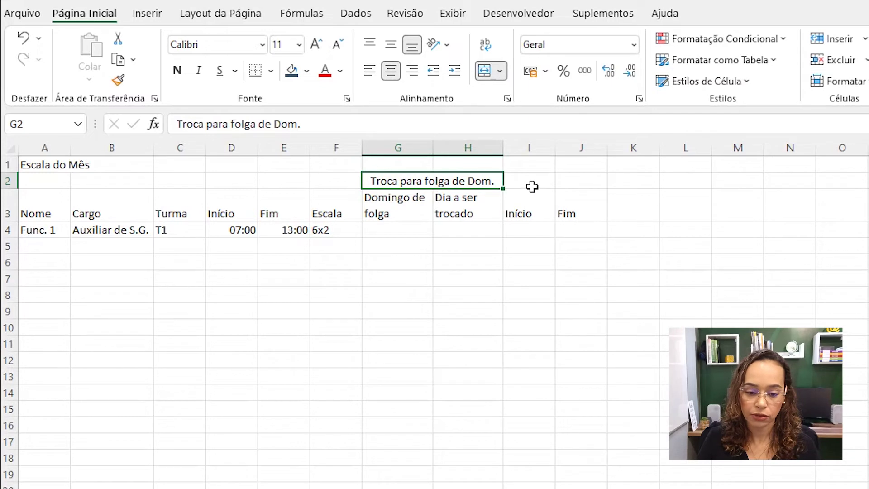
Step: Enter the heading "Período de afastamento" in I2 and merge and center it across I2:J2
{"action": "left_click", "coordinate": [534, 180]}
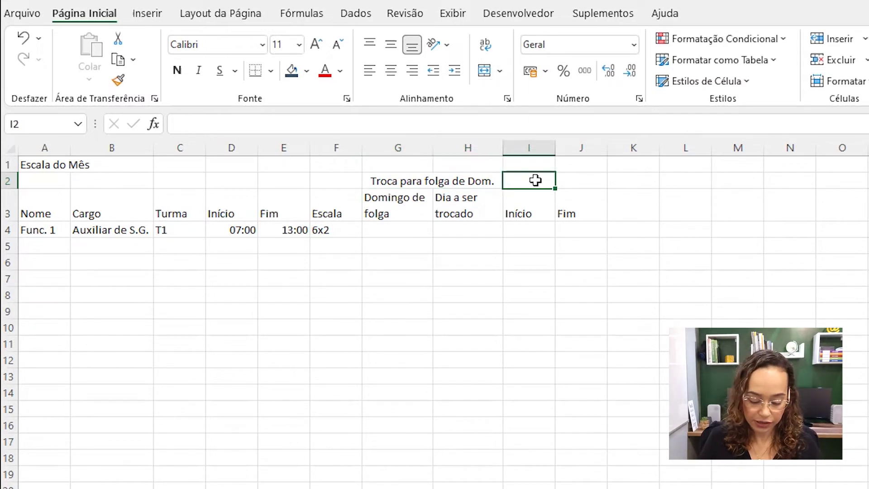
{"action": "type", "text": "Período de afastamento"}
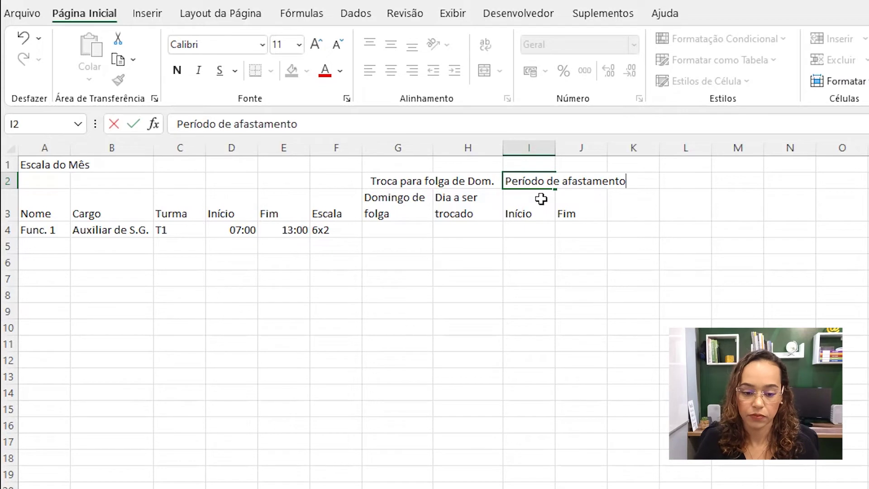
{"action": "key", "text": "Return"}
{"action": "left_click_drag", "start_coordinate": [537, 179], "coordinate": [576, 181]}
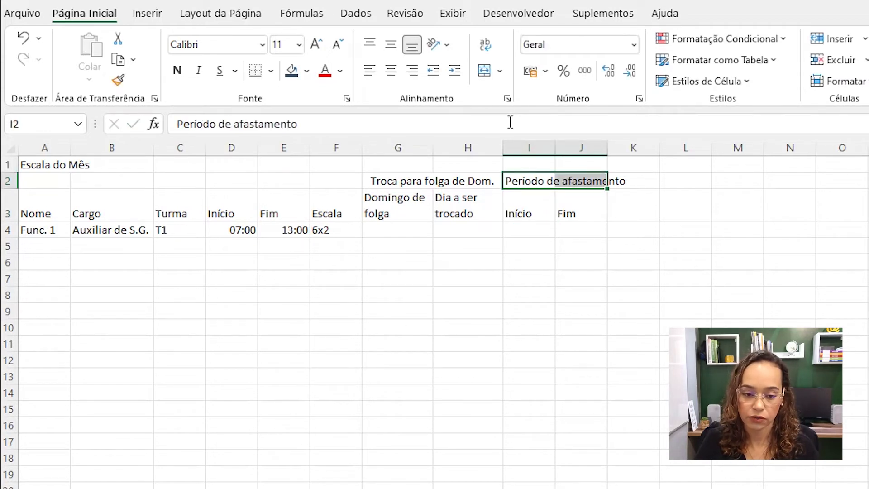
{"action": "left_click", "coordinate": [484, 70]}
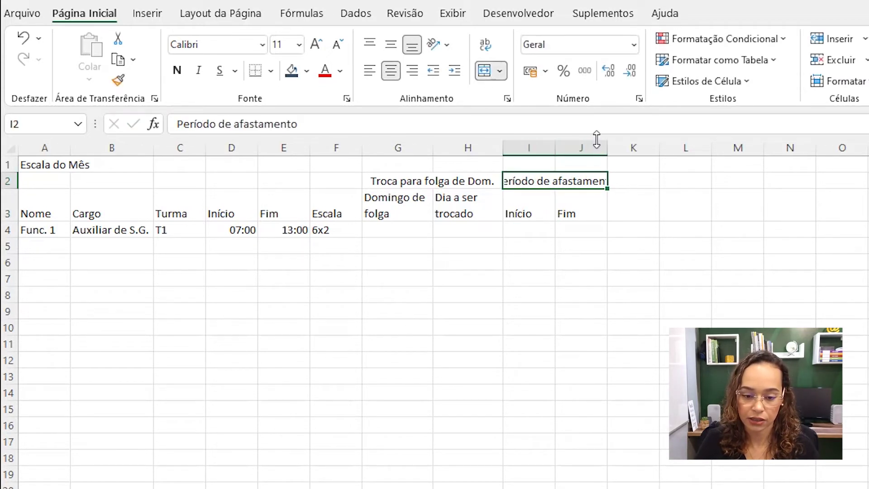
Step: Widen columns I and J so the merged heading above Início and Fim fits in full
{"action": "left_click_drag", "start_coordinate": [607, 148], "coordinate": [620, 149]}
{"action": "left_click_drag", "start_coordinate": [556, 148], "coordinate": [573, 148]}
{"action": "left_click_drag", "start_coordinate": [638, 148], "coordinate": [635, 148]}
{"action": "left_click", "coordinate": [601, 211]}
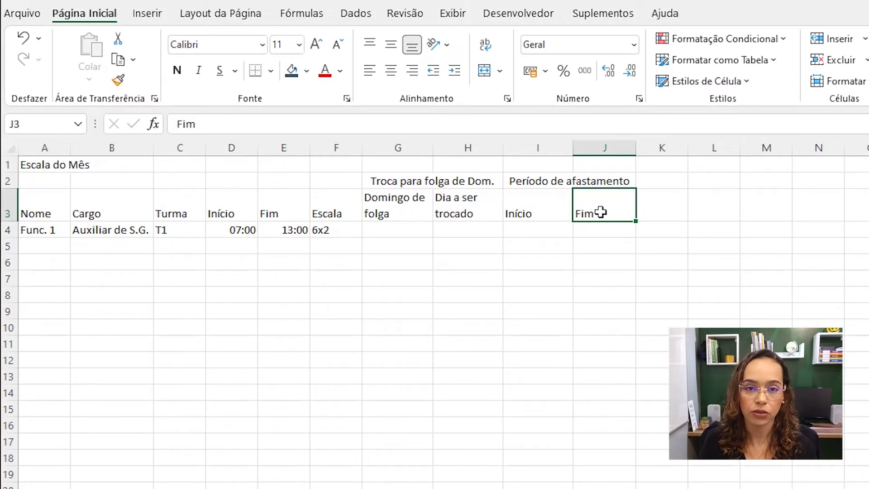
{"action": "left_click", "coordinate": [598, 181]}
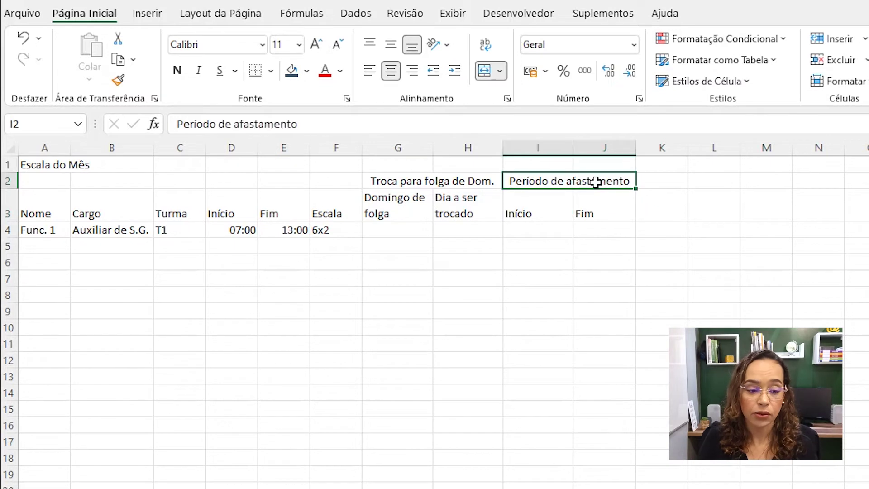
Step: Add the labels "Início" in C1 and "Término" in E1 for the schedule's period
{"action": "left_click", "coordinate": [193, 167]}
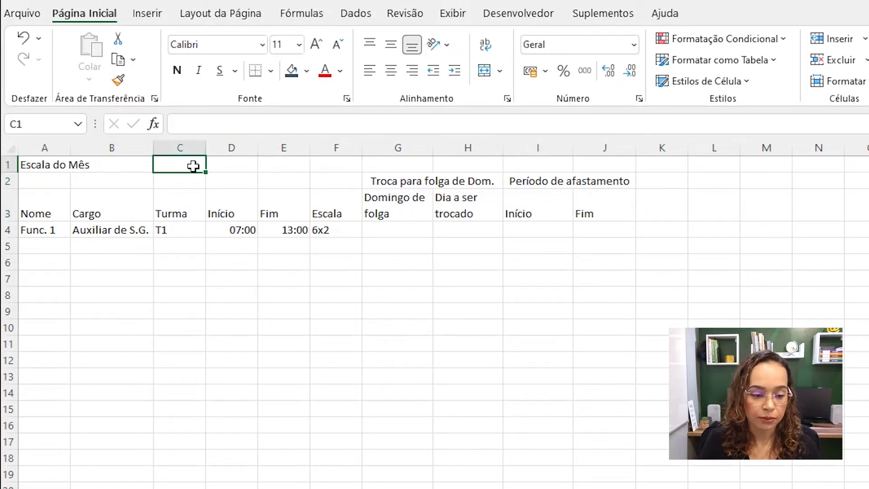
{"action": "type", "text": "Início"}
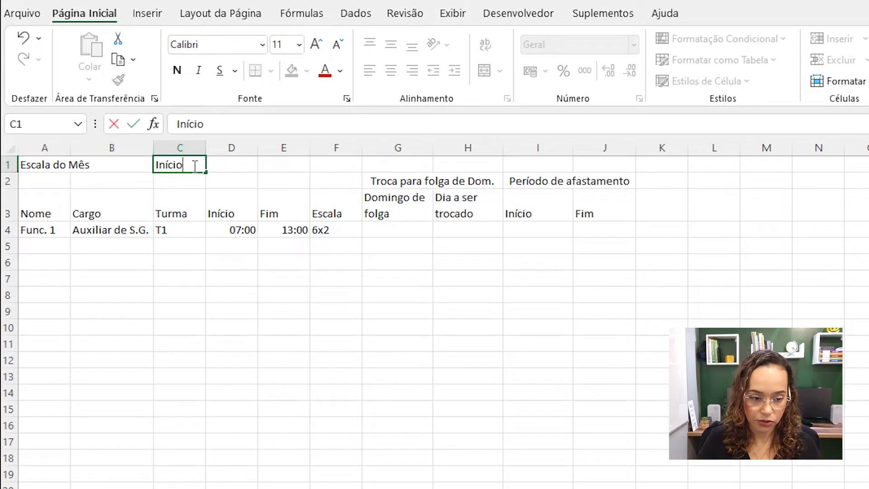
{"action": "key", "text": "Tab"}
{"action": "key", "text": "Tab"}
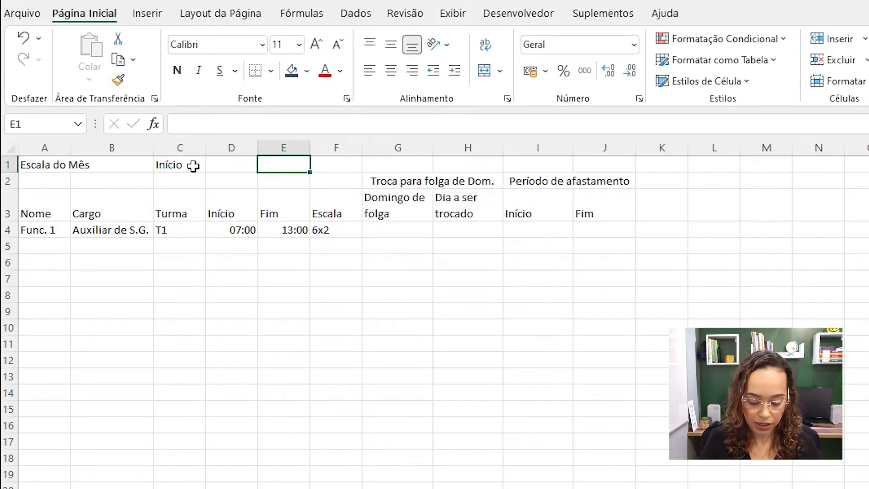
{"action": "type", "text": "Término"}
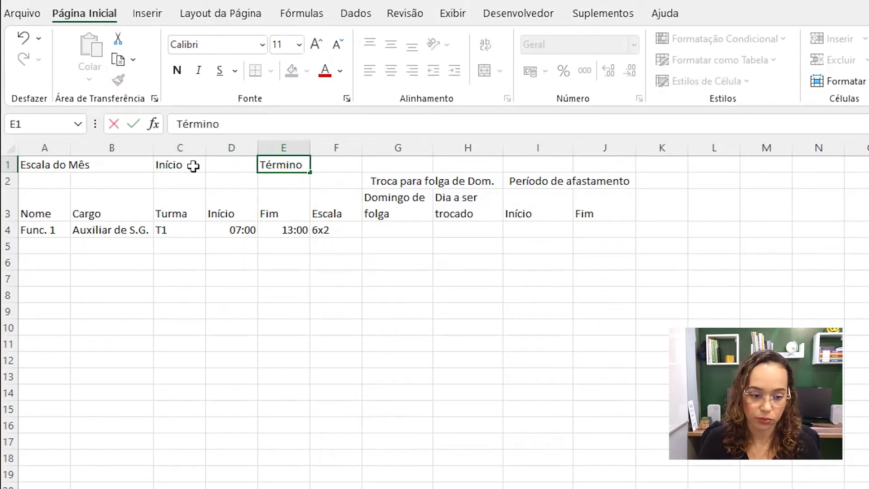
Step: Enter the schedule's start date 01/10 in D1, beside the Início label
{"action": "left_click", "coordinate": [232, 164]}
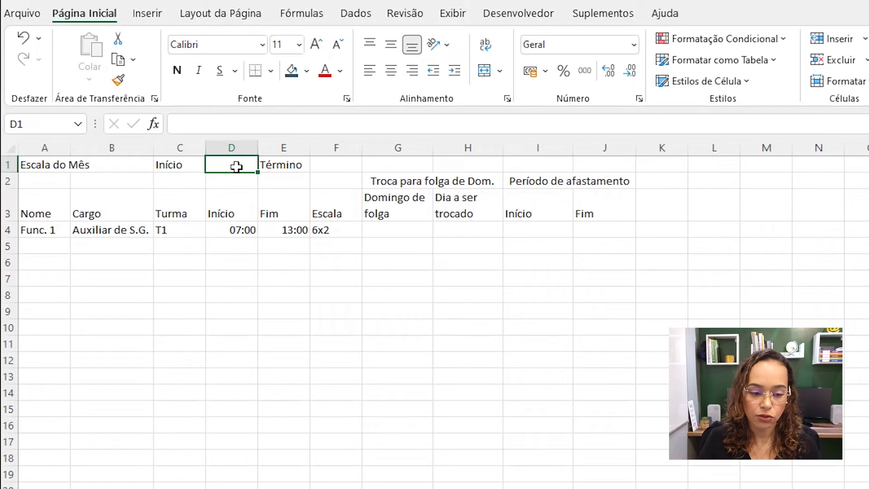
{"action": "type", "text": "01/10"}
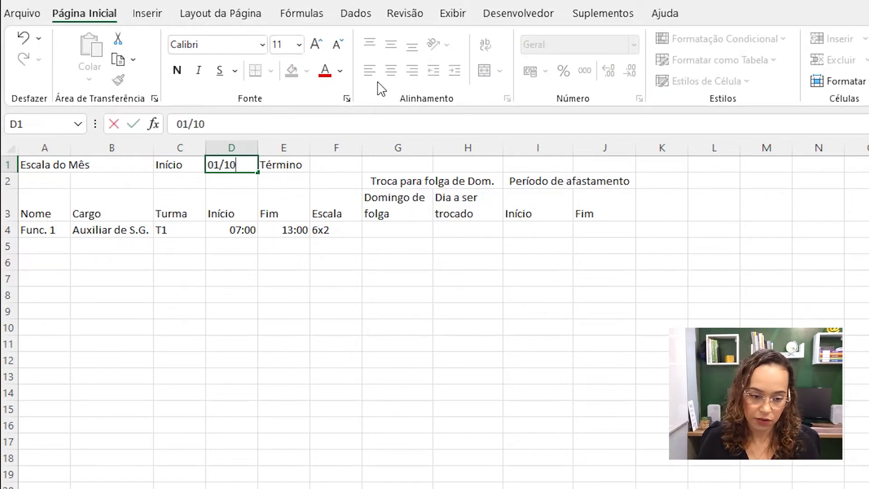
{"action": "key", "text": "Tab"}
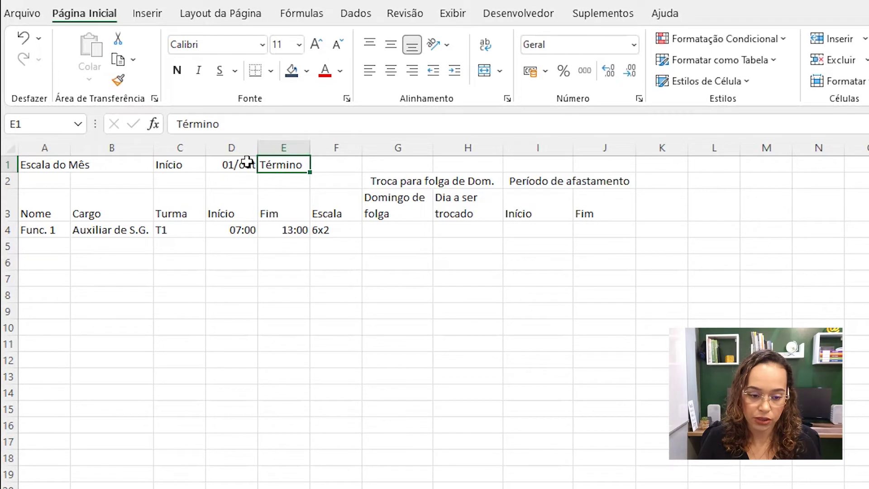
{"action": "left_click", "coordinate": [336, 164]}
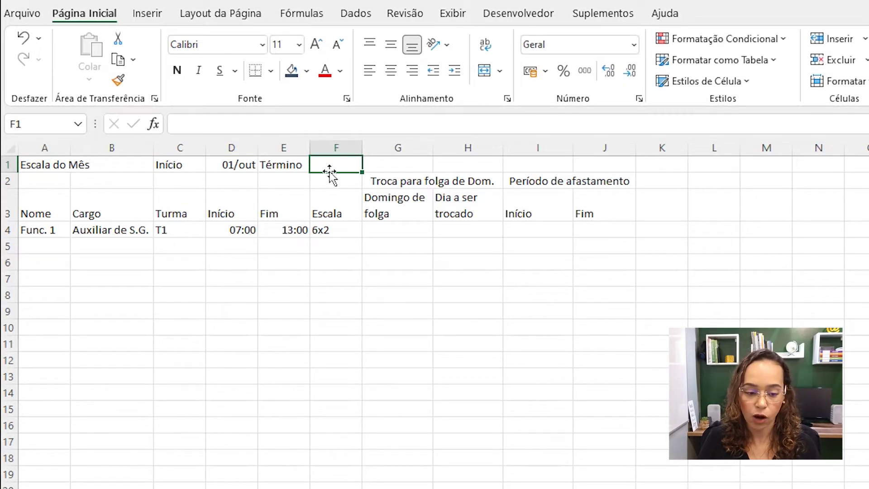
Step: Format the start date in D1 as a date of type *14/03/2012 with the Português (Brasil) locale
{"action": "left_click", "coordinate": [230, 166]}
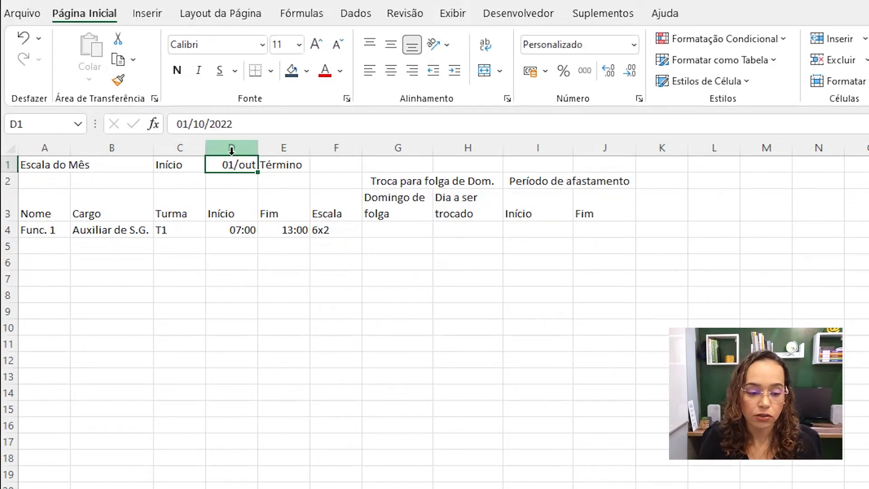
{"action": "left_click", "coordinate": [640, 101]}
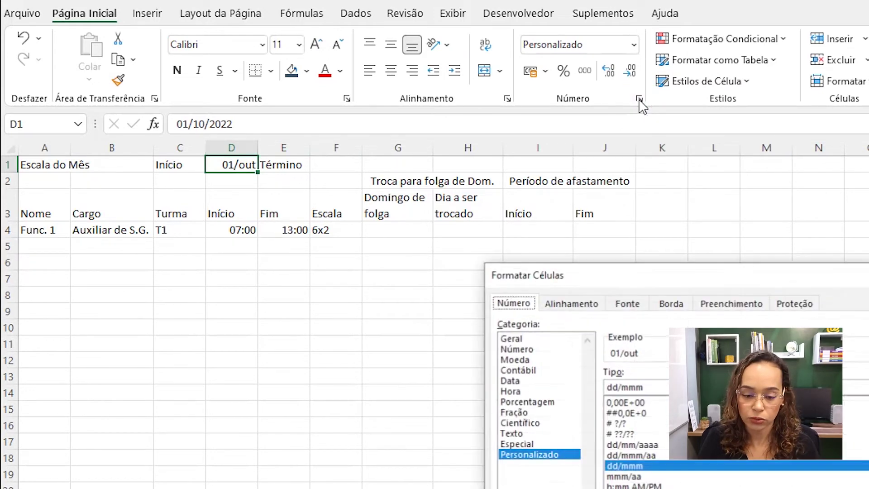
{"action": "left_click_drag", "start_coordinate": [618, 290], "coordinate": [520, 171]}
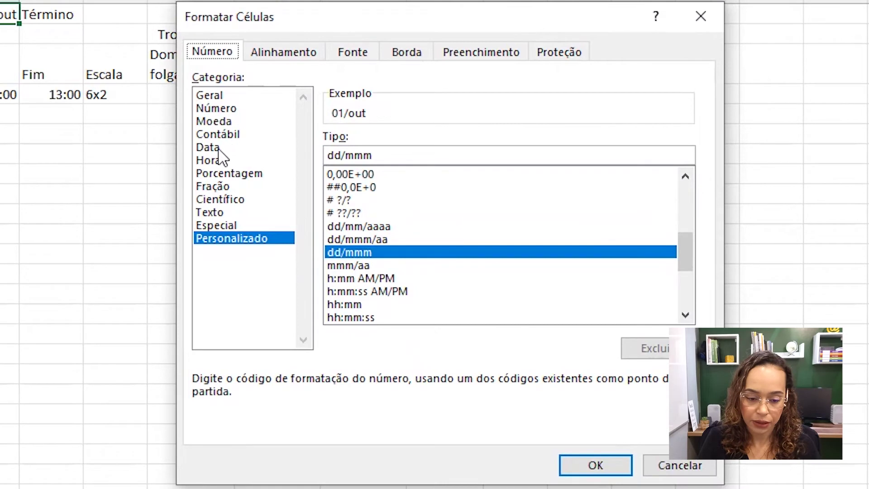
{"action": "left_click", "coordinate": [218, 148]}
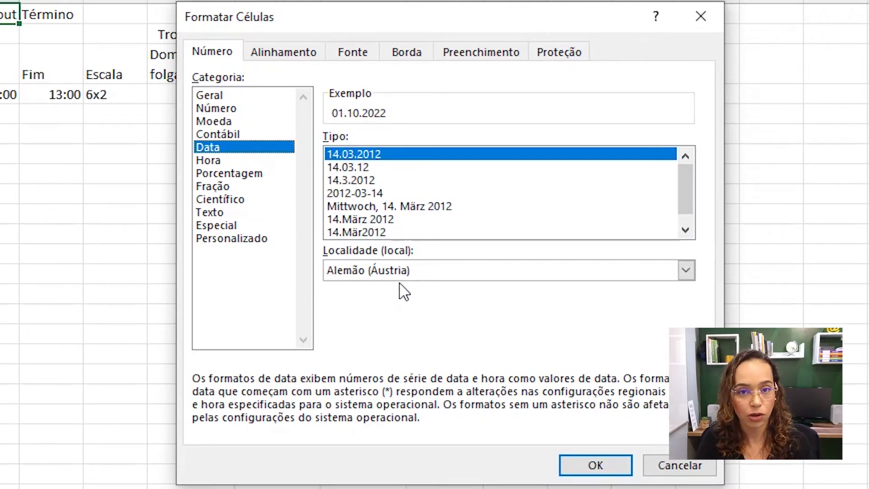
{"action": "left_click", "coordinate": [414, 274]}
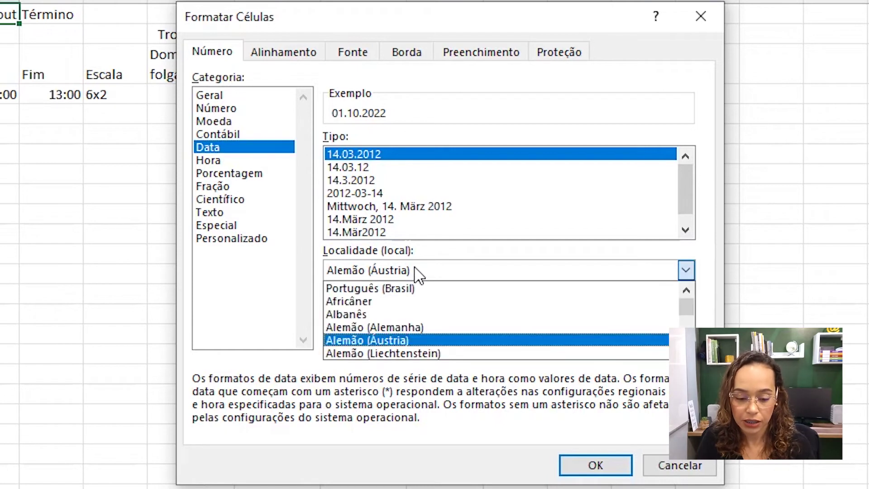
{"action": "left_click", "coordinate": [342, 290]}
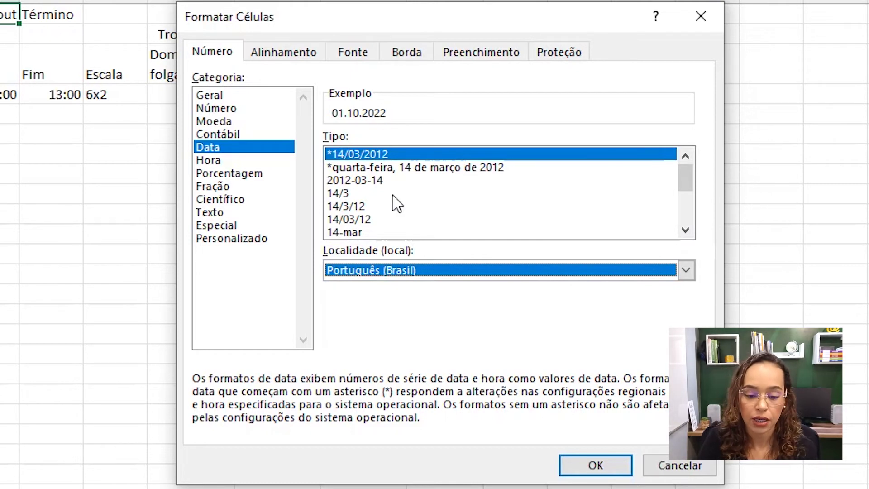
{"action": "left_click", "coordinate": [355, 156]}
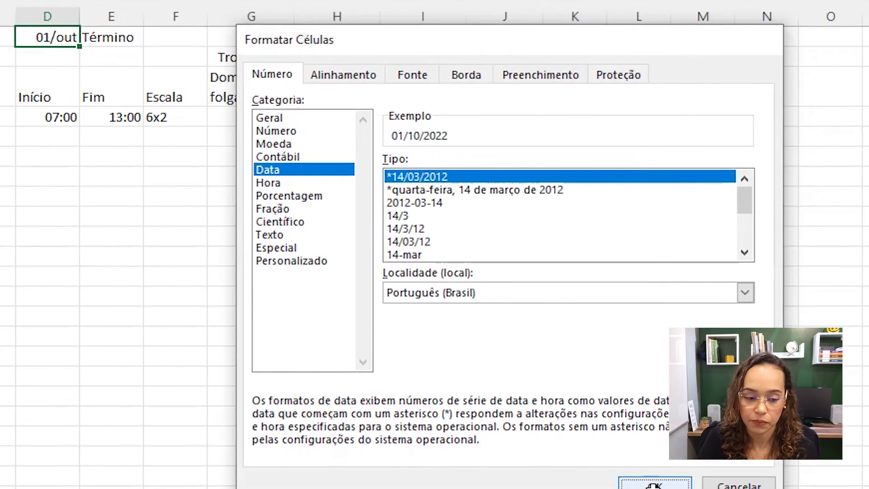
{"action": "left_click", "coordinate": [596, 466]}
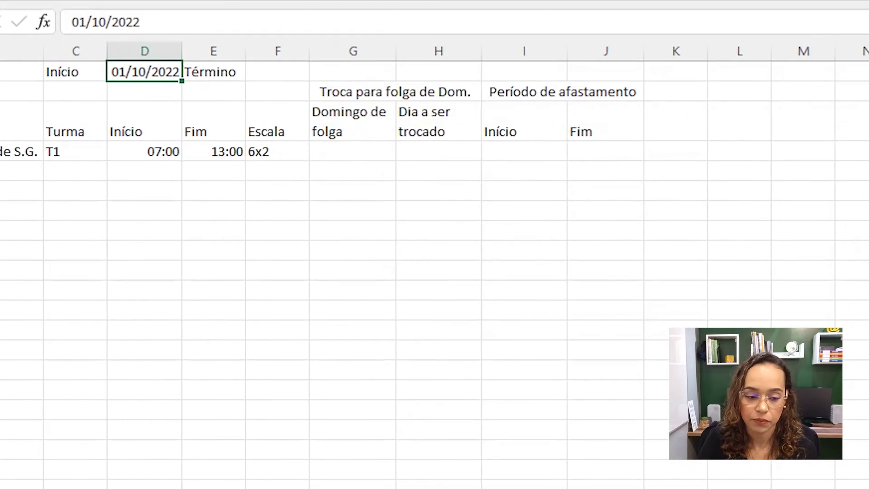
Step: Enter =FIMMÊS(D1;0) in F1 to calculate the schedule's end date from the start date
{"action": "left_click", "coordinate": [276, 75]}
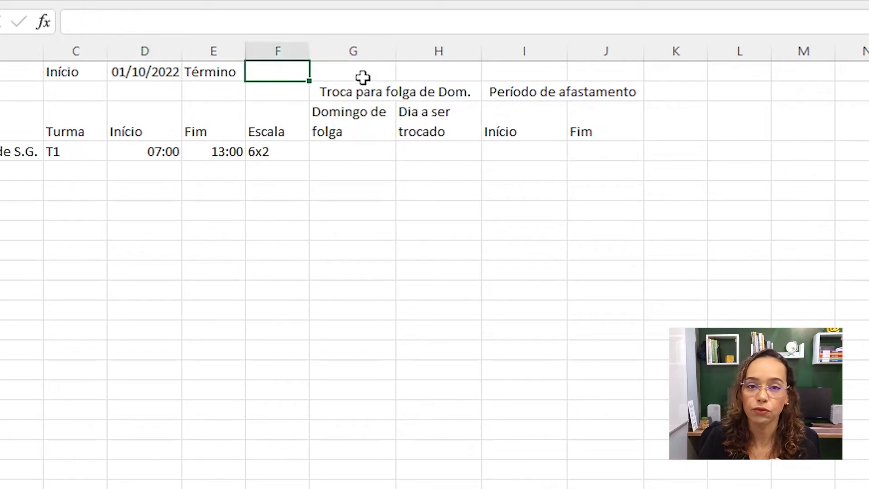
{"action": "type", "text": "=fim"}
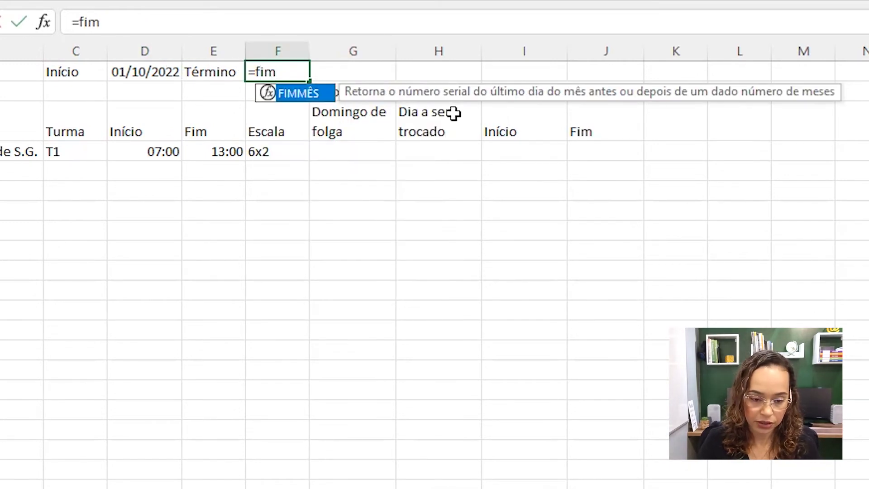
{"action": "key", "text": "Tab"}
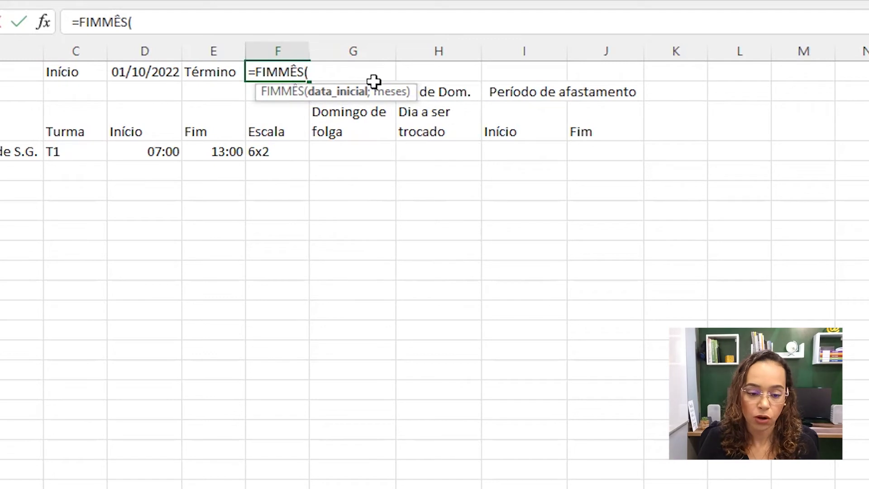
{"action": "left_click", "coordinate": [168, 70]}
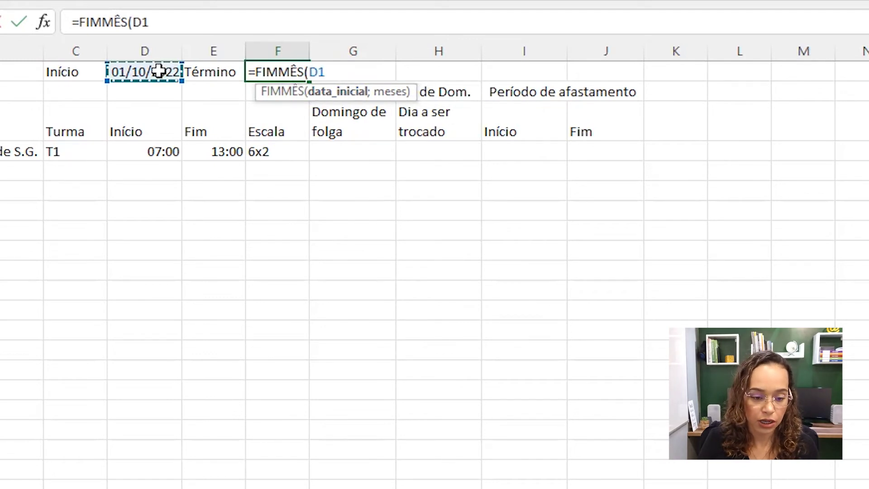
{"action": "type", "text": ";"}
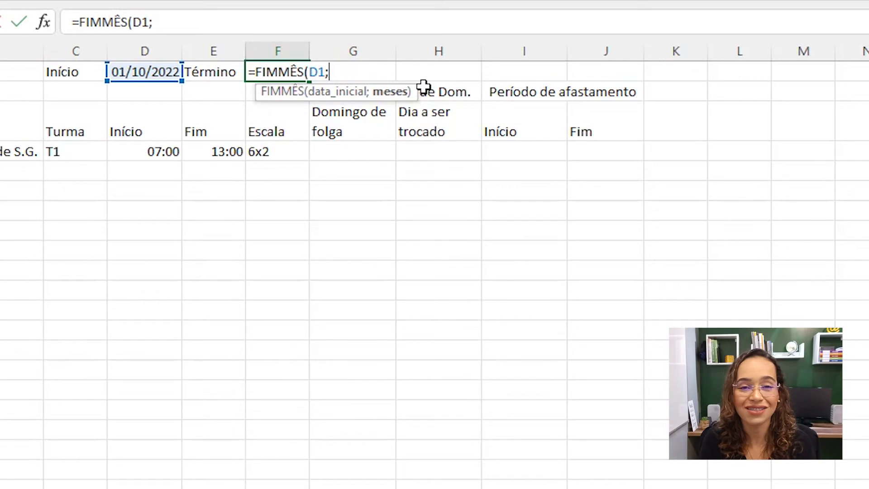
{"action": "type", "text": "0"}
{"action": "key", "text": "Return"}
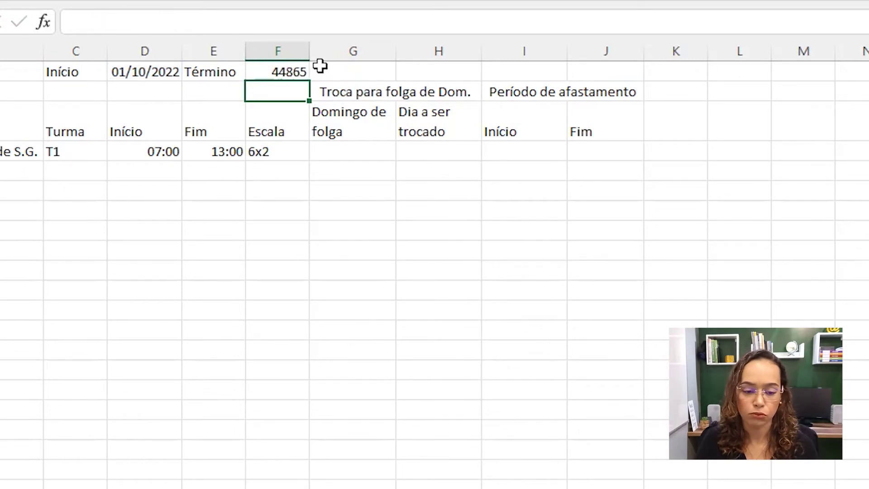
Step: Copy D1's date format onto F1 and widen column F to fit the full end date
{"action": "left_click", "coordinate": [294, 70]}
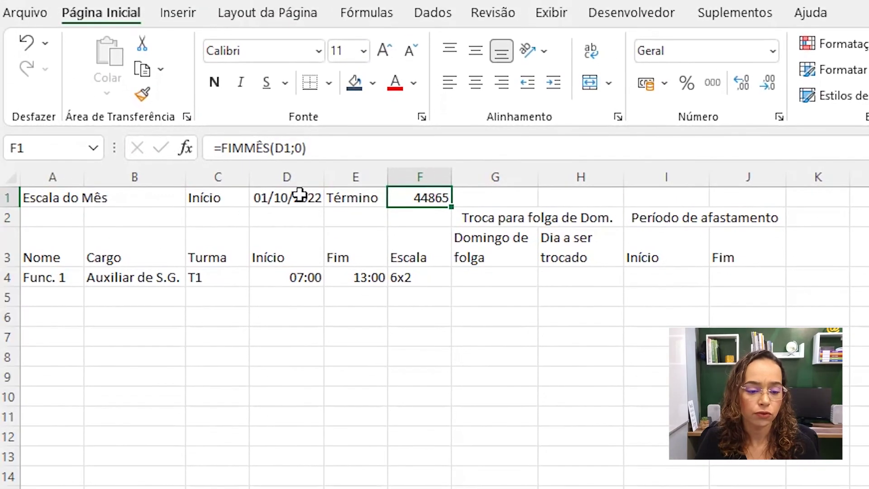
{"action": "left_click", "coordinate": [219, 138]}
{"action": "left_click", "coordinate": [142, 94]}
{"action": "left_click", "coordinate": [417, 198]}
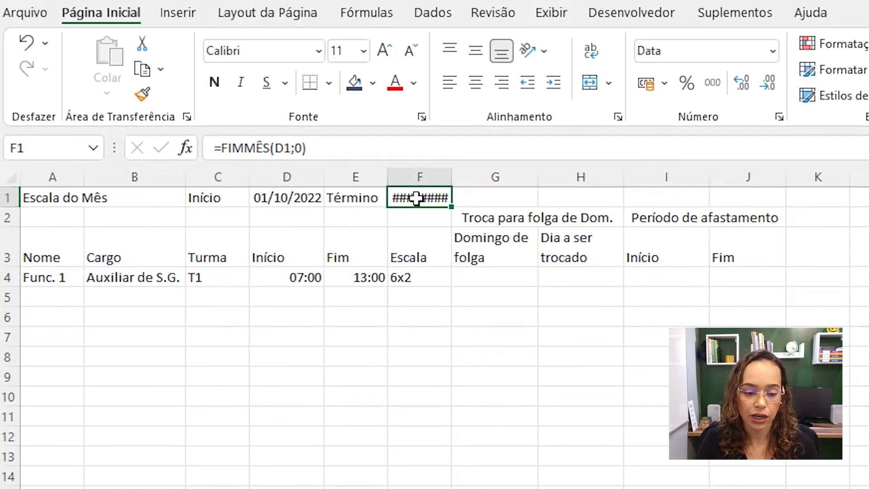
{"action": "left_click_drag", "start_coordinate": [451, 177], "coordinate": [467, 177]}
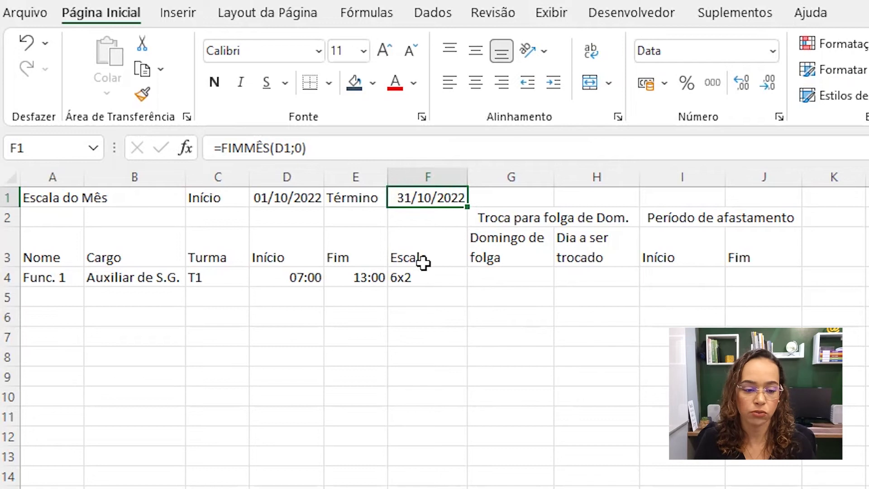
Step: Test the end-date formula by setting the start date in D1 to 1/2, and check F1
{"action": "left_click", "coordinate": [289, 199]}
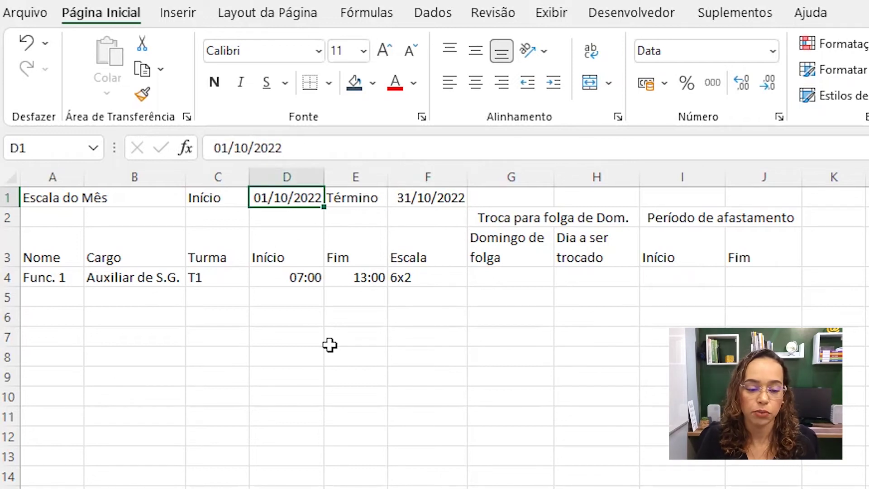
{"action": "type", "text": "1/2"}
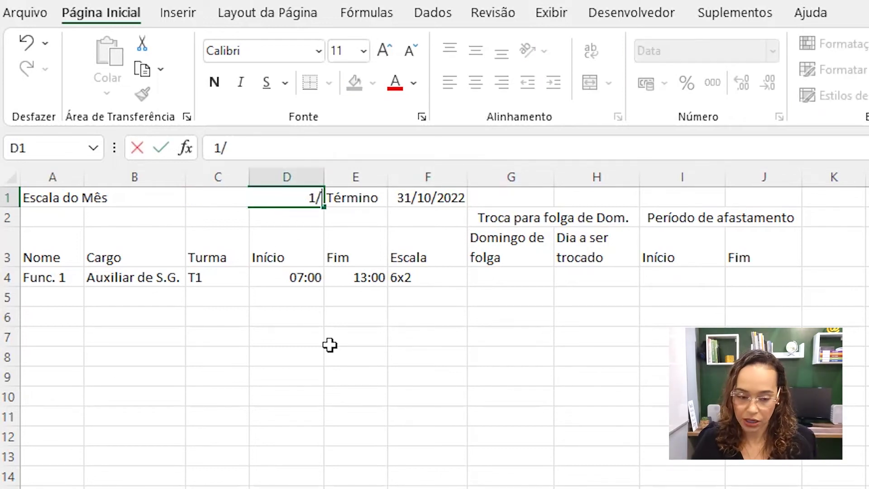
{"action": "left_click", "coordinate": [459, 195]}
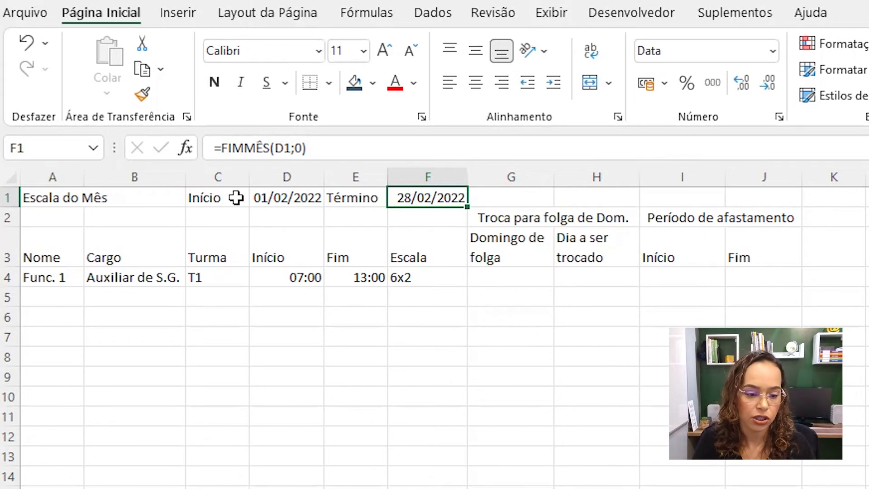
Step: Change the year of the start date in D1 to 2024 to test a leap-year February
{"action": "left_click", "coordinate": [315, 196]}
{"action": "double_click", "coordinate": [318, 195]}
{"action": "key", "text": "BackSpace"}
{"action": "type", "text": "4"}
{"action": "key", "text": "Return"}
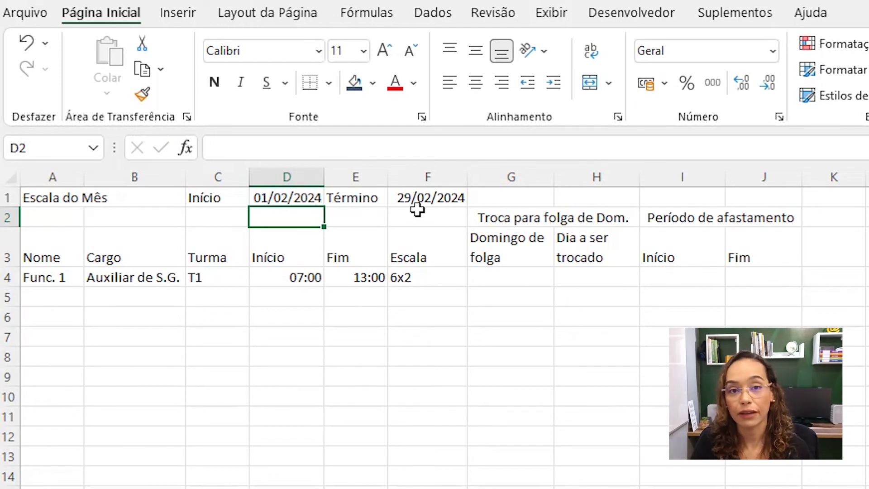
Step: Reset the start date in D1 to 1/10 and check the end date in F1
{"action": "left_click", "coordinate": [291, 196]}
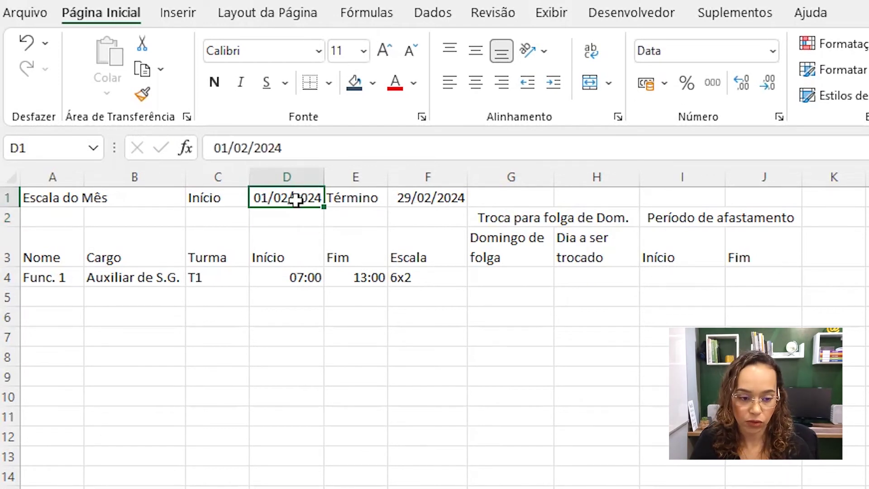
{"action": "triple_click", "coordinate": [329, 149]}
{"action": "type", "text": "1/10"}
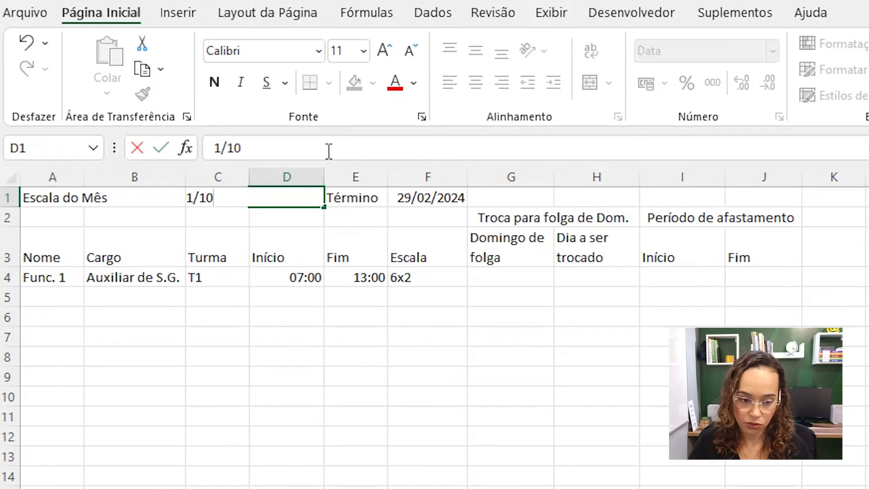
{"action": "key", "text": "Return"}
{"action": "left_click", "coordinate": [440, 196]}
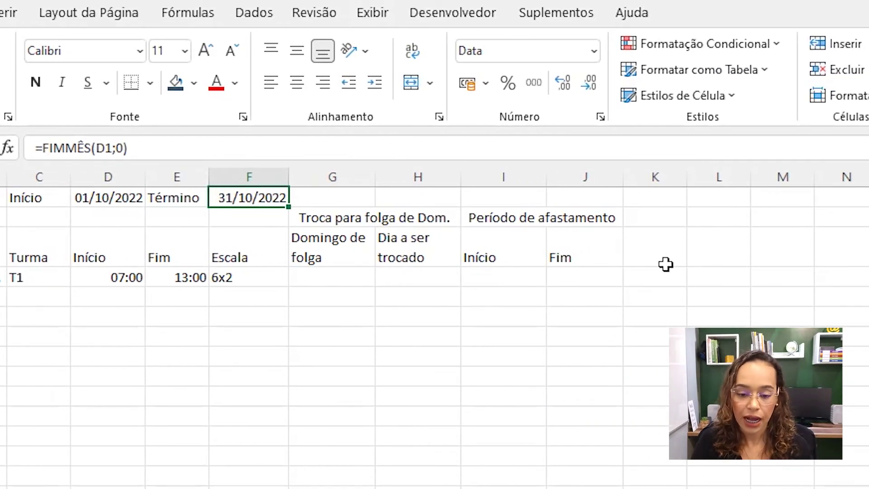
Step: Enter =D1 in K3 so the first day column takes the schedule's start date
{"action": "left_click", "coordinate": [662, 260]}
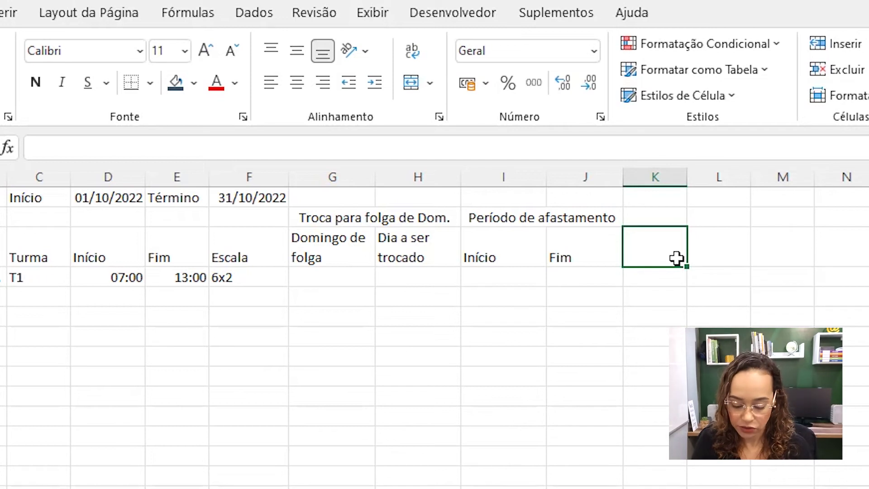
{"action": "type", "text": "="}
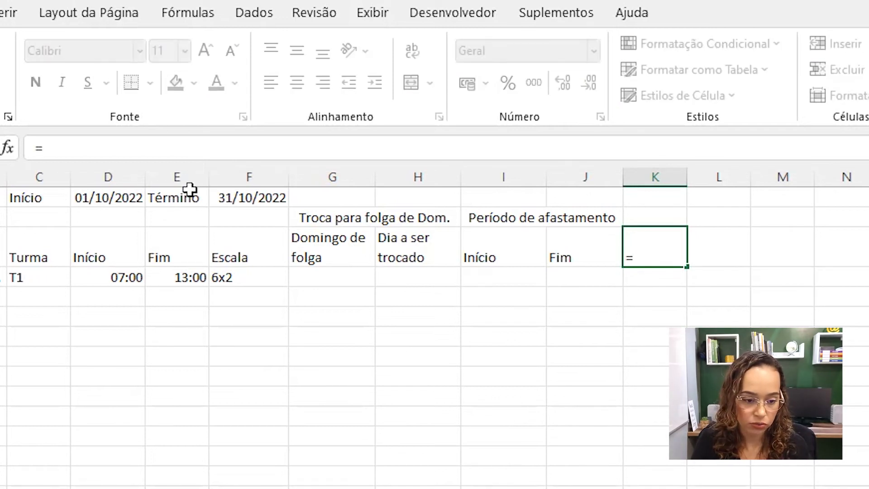
{"action": "left_click", "coordinate": [115, 193]}
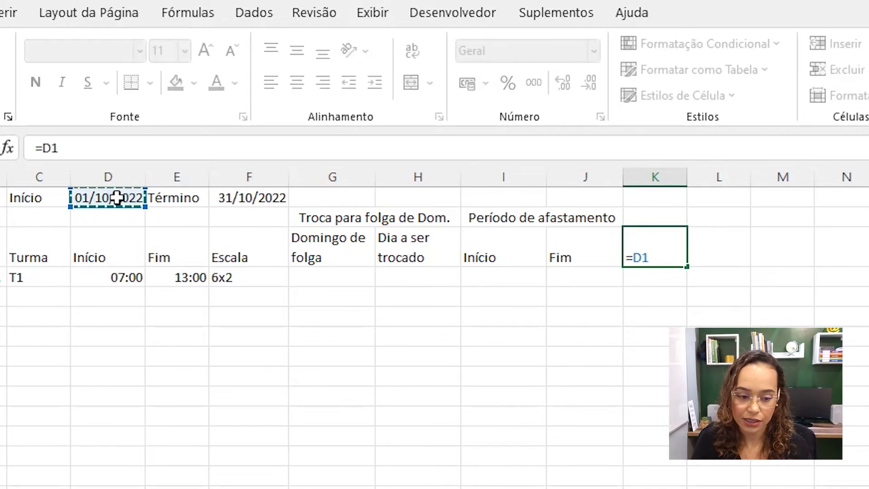
{"action": "key", "text": "Return"}
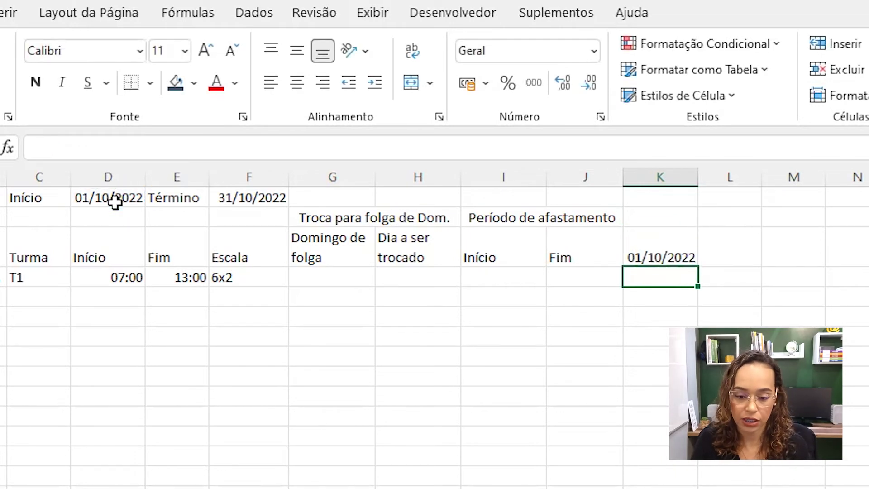
Step: Apply the custom number format dd to K3 and narrow column K to fit the two-digit day
{"action": "left_click", "coordinate": [668, 247]}
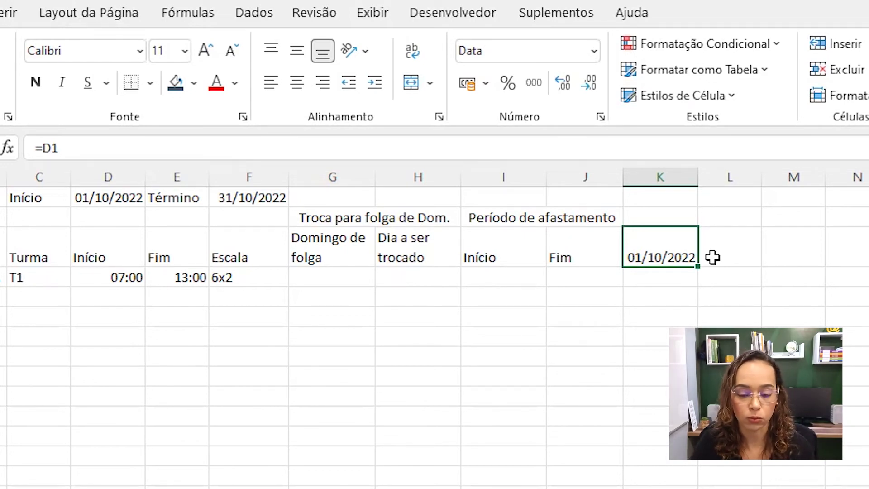
{"action": "left_click", "coordinate": [602, 118]}
{"action": "left_click", "coordinate": [361, 427]}
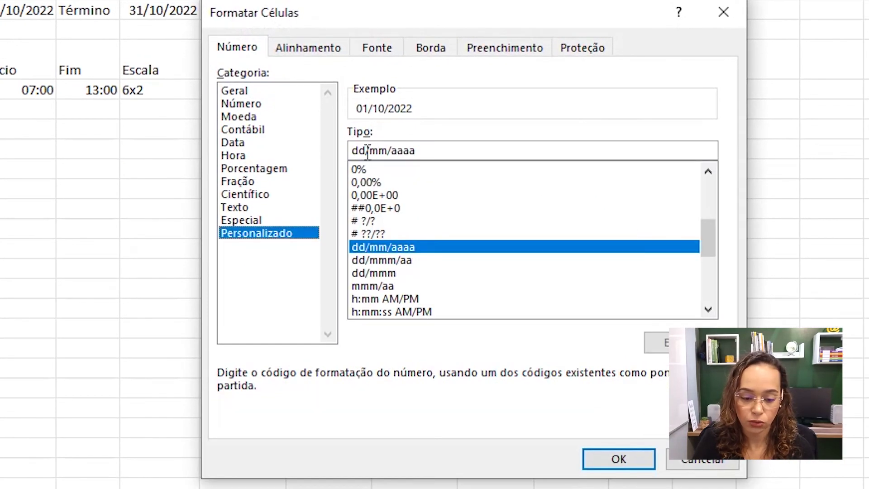
{"action": "left_click_drag", "start_coordinate": [367, 151], "coordinate": [432, 150]}
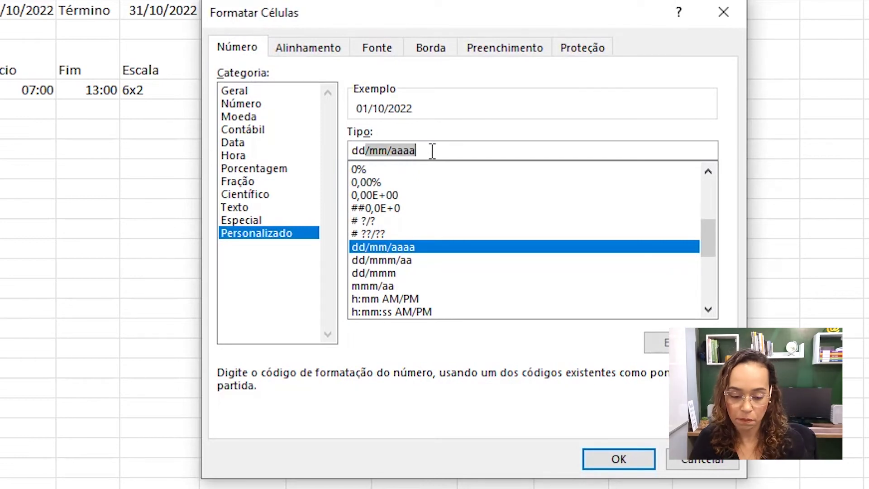
{"action": "key", "text": "BackSpace"}
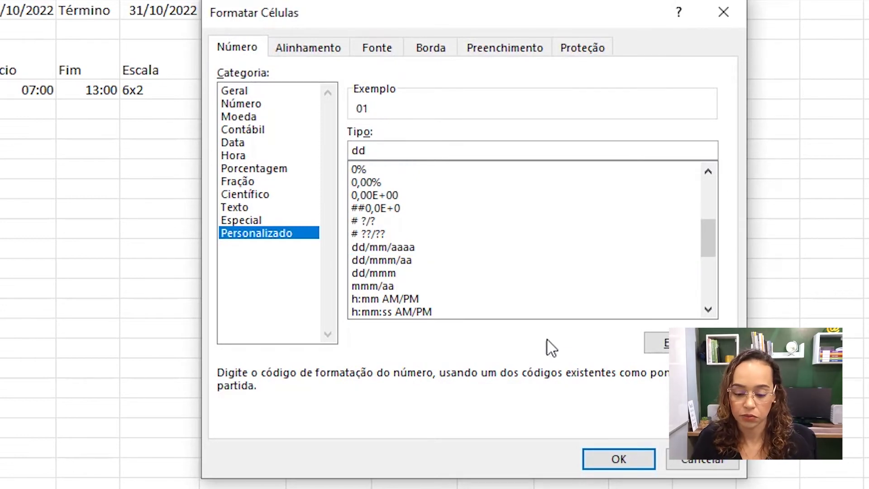
{"action": "left_click", "coordinate": [589, 465]}
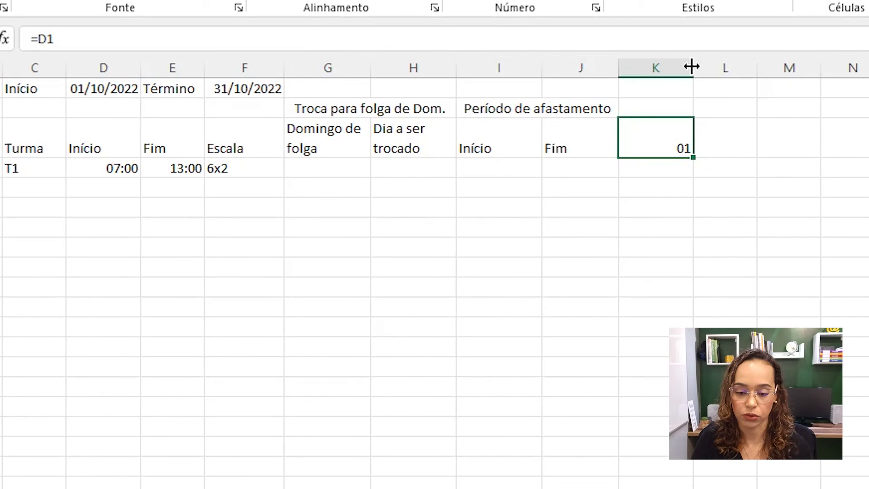
{"action": "left_click_drag", "start_coordinate": [692, 67], "coordinate": [651, 68]}
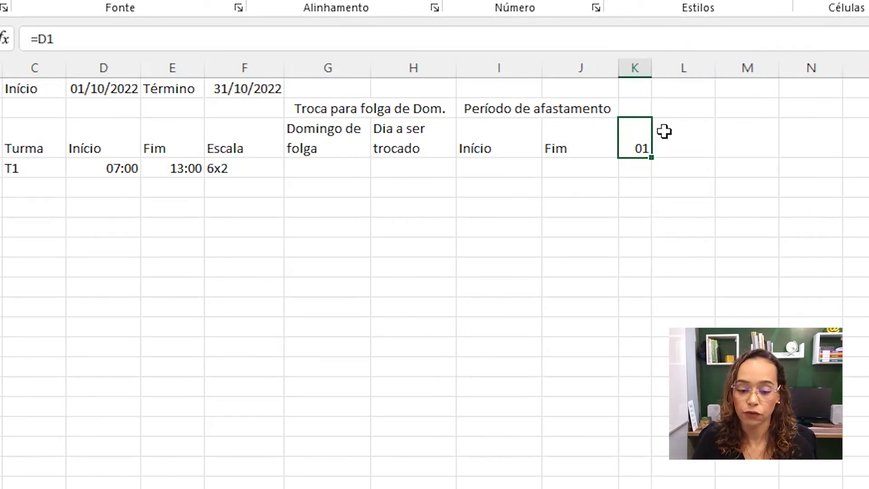
{"action": "left_click", "coordinate": [682, 133]}
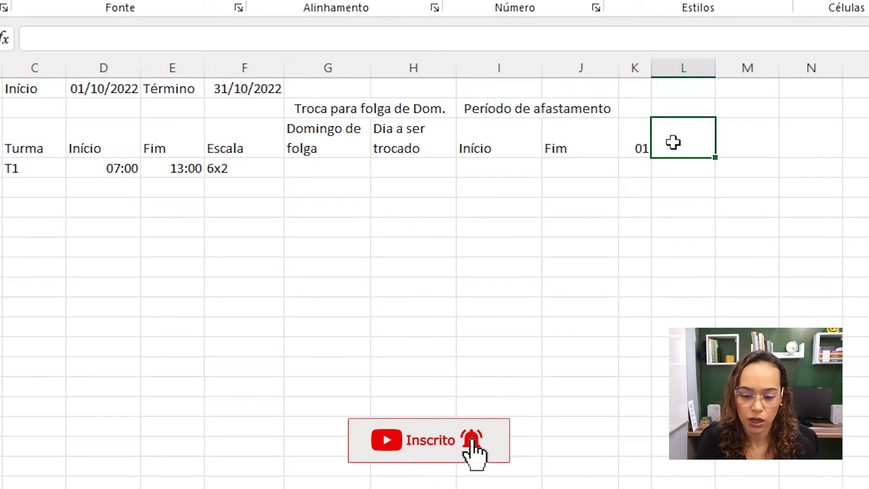
Step: Begin an SE formula in L3 that returns "-" when K3 equals "-"
{"action": "type", "text": "=se"}
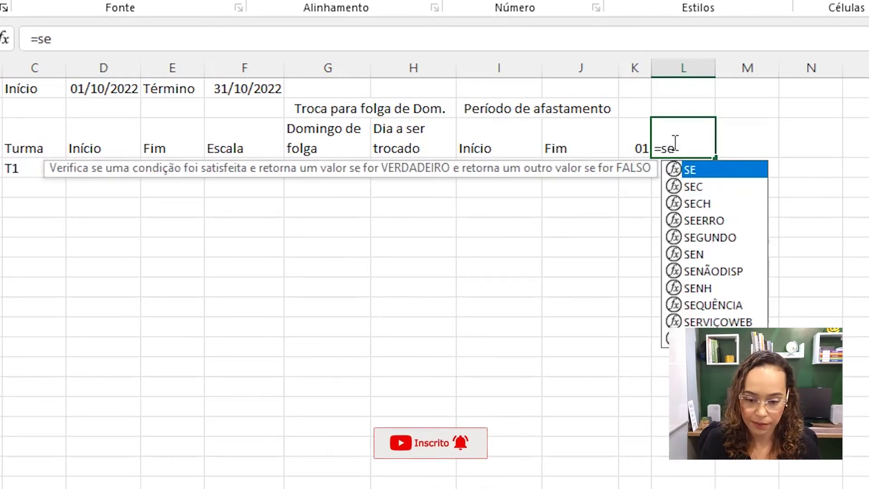
{"action": "type", "text": "("}
{"action": "left_click", "coordinate": [642, 138]}
{"action": "type", "text": "=\"-\""}
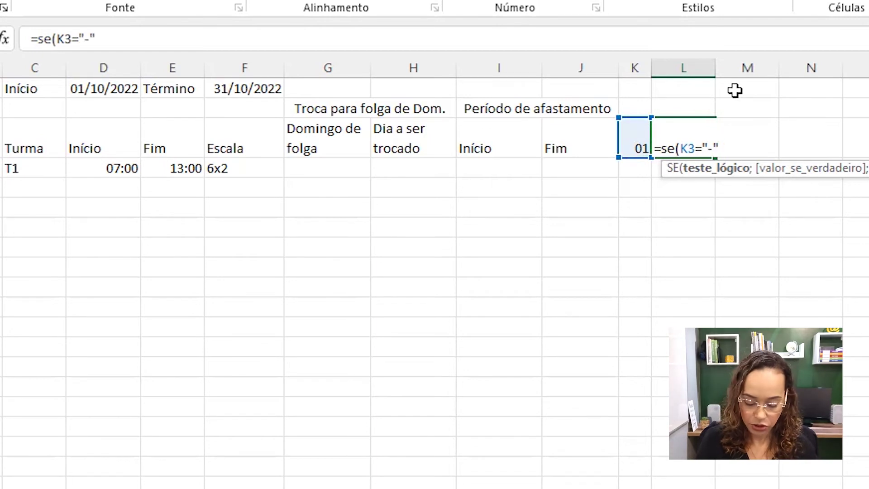
{"action": "type", "text": ";\"-\""}
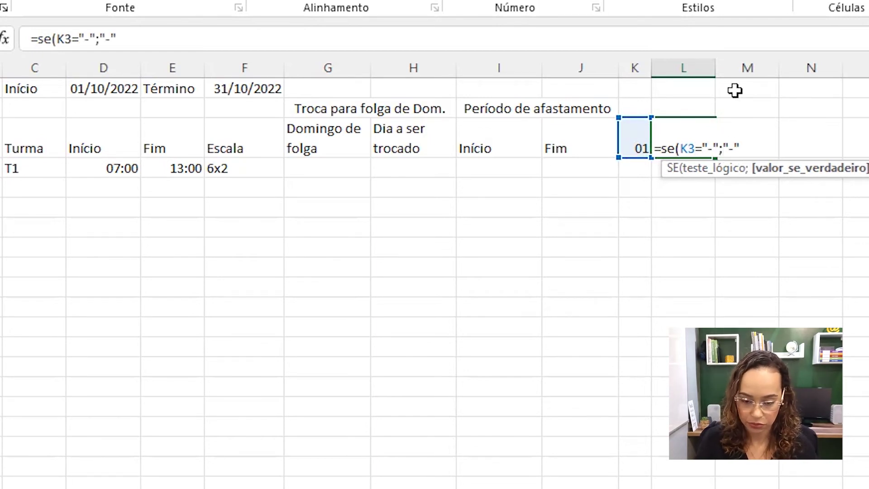
{"action": "type", "text": ";"}
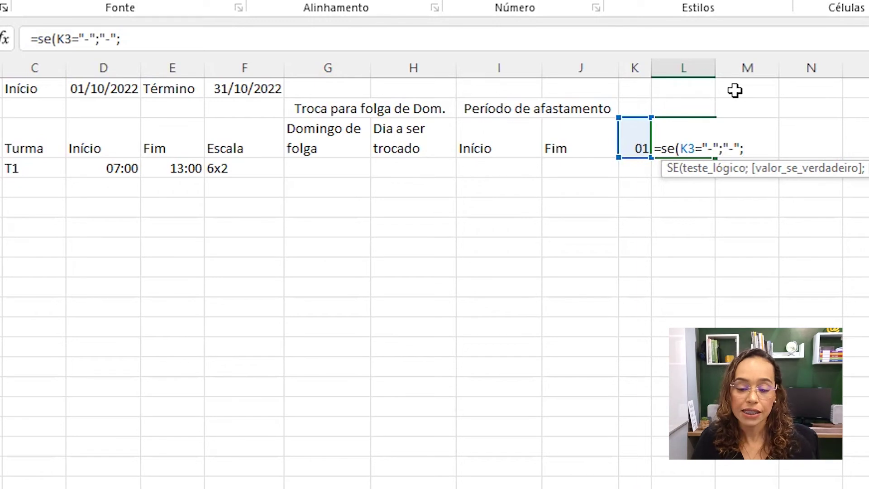
Step: Nest a second SE in the L3 formula that returns "-" when K3+1 exceeds F1, otherwise K3+1
{"action": "type", "text": "Se("}
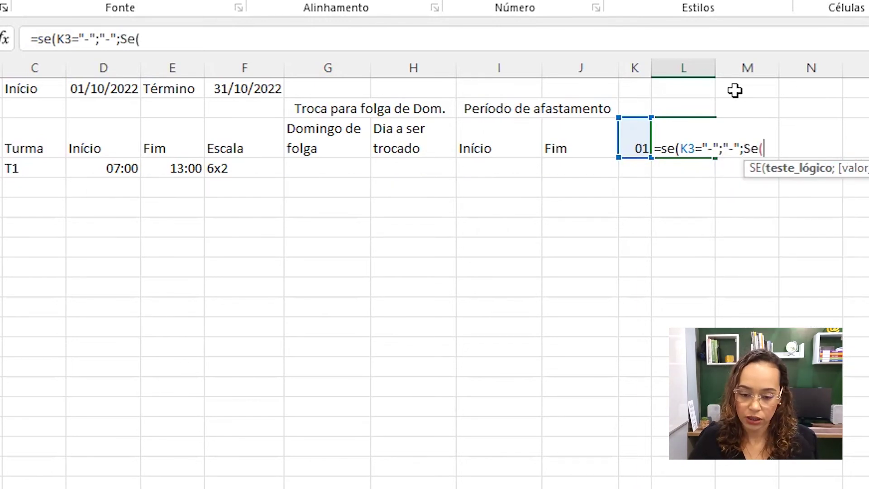
{"action": "left_click", "coordinate": [631, 141]}
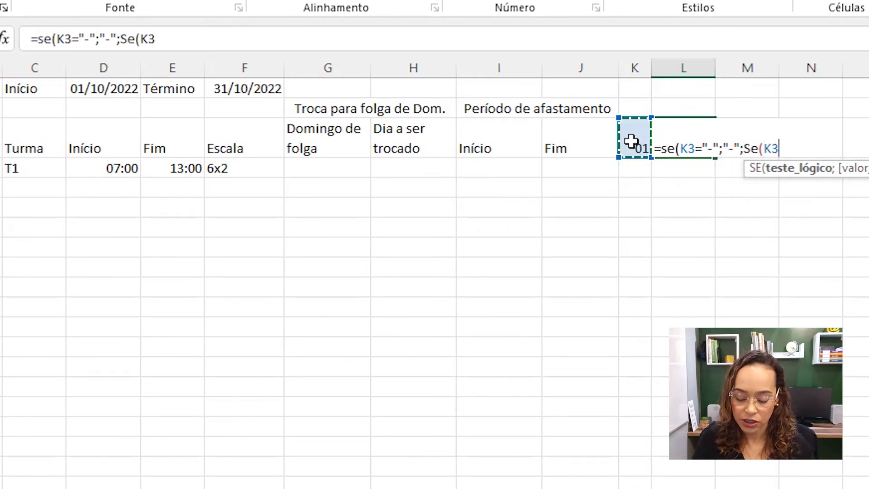
{"action": "type", "text": "+1>"}
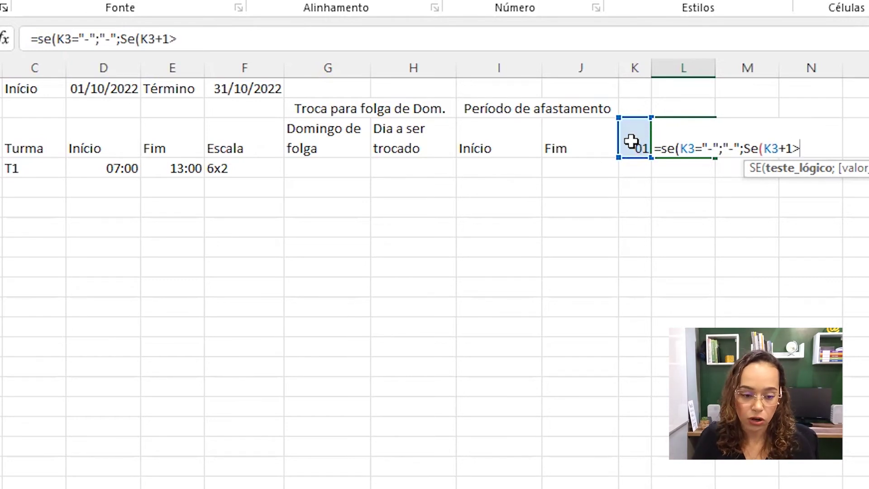
{"action": "left_click", "coordinate": [267, 87]}
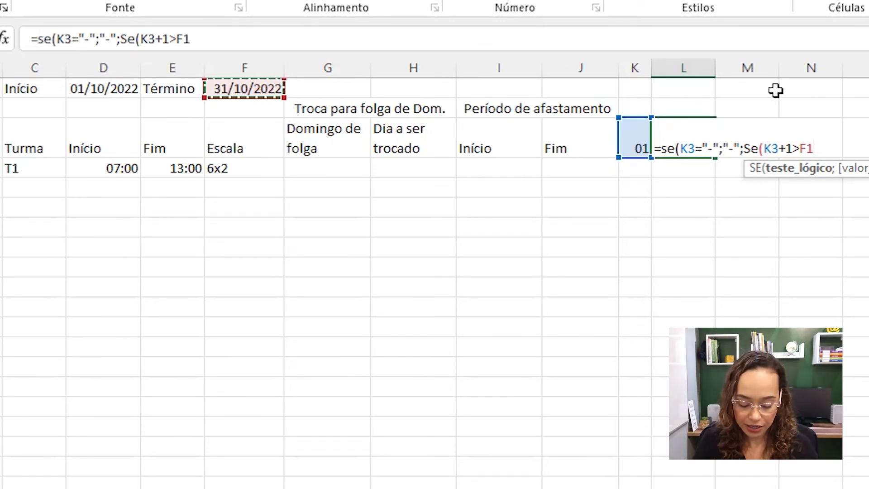
{"action": "type", "text": ";\"-\""}
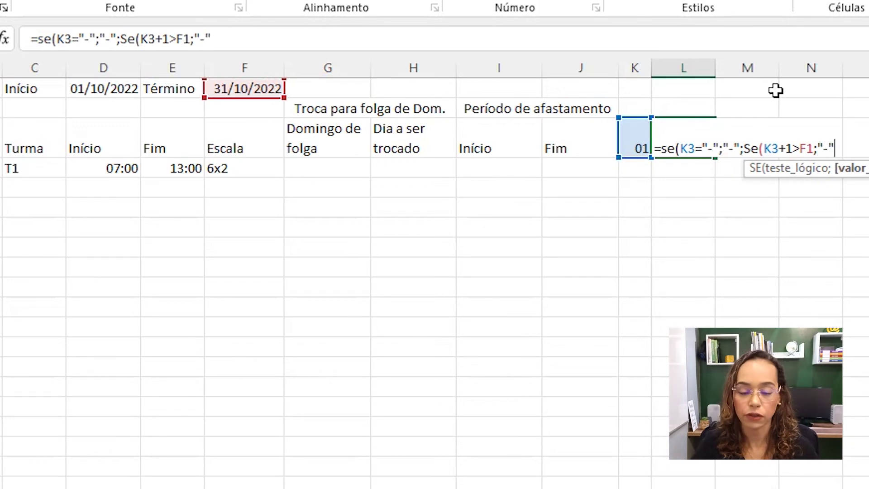
{"action": "type", "text": ";"}
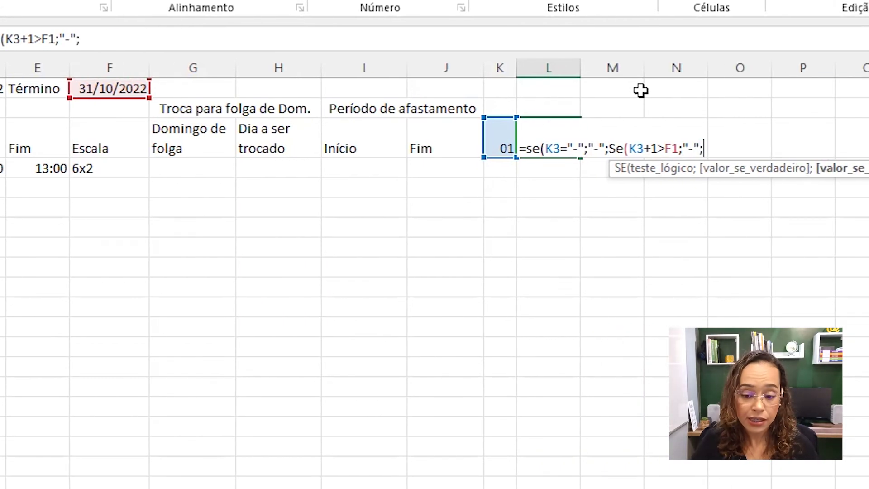
{"action": "left_click", "coordinate": [505, 135]}
{"action": "type", "text": "+1"}
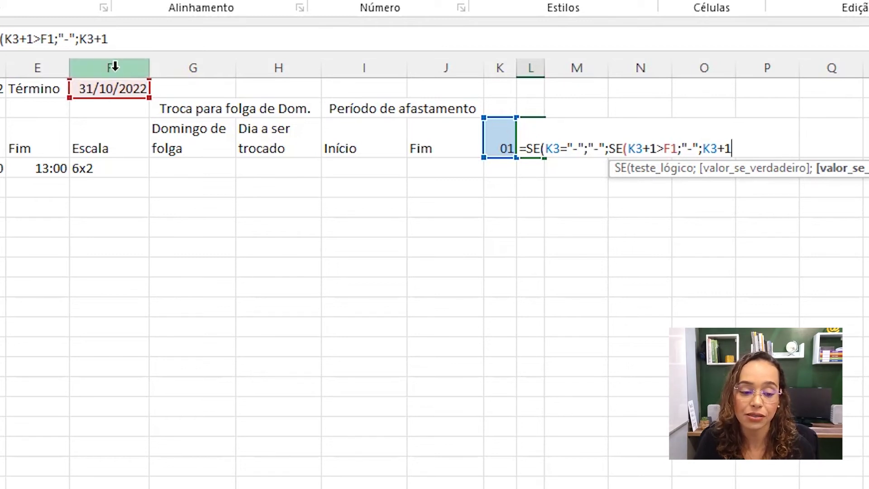
Step: Make the end date reference absolute as $F$1 in the L3 formula, then close both SE functions and enter it
{"action": "left_click", "coordinate": [676, 149]}
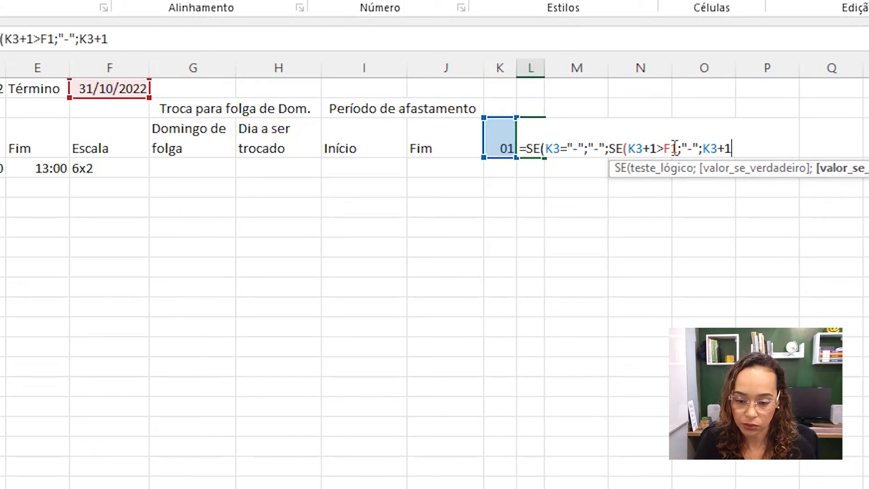
{"action": "key", "text": "F4"}
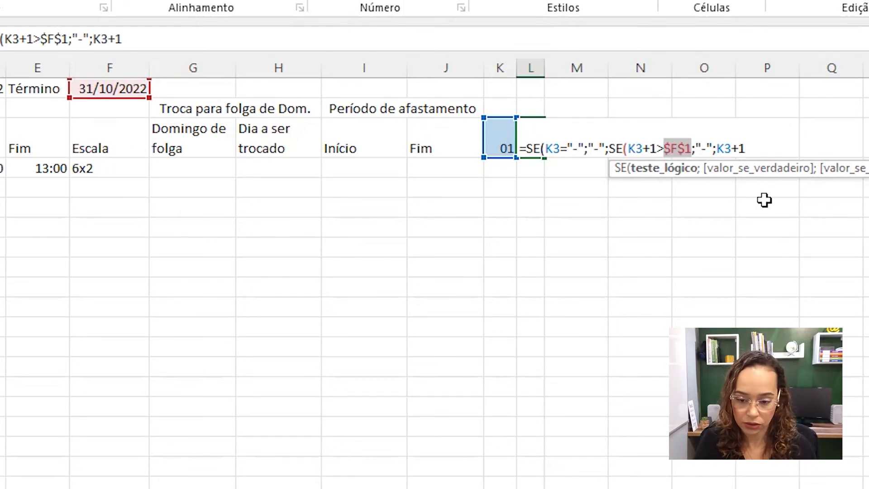
{"action": "left_click", "coordinate": [765, 148]}
{"action": "type", "text": "))"}
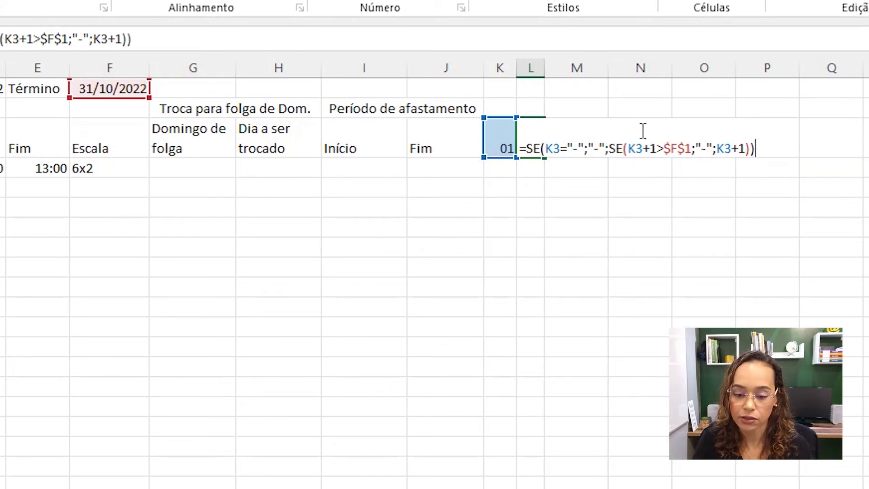
{"action": "key", "text": "Return"}
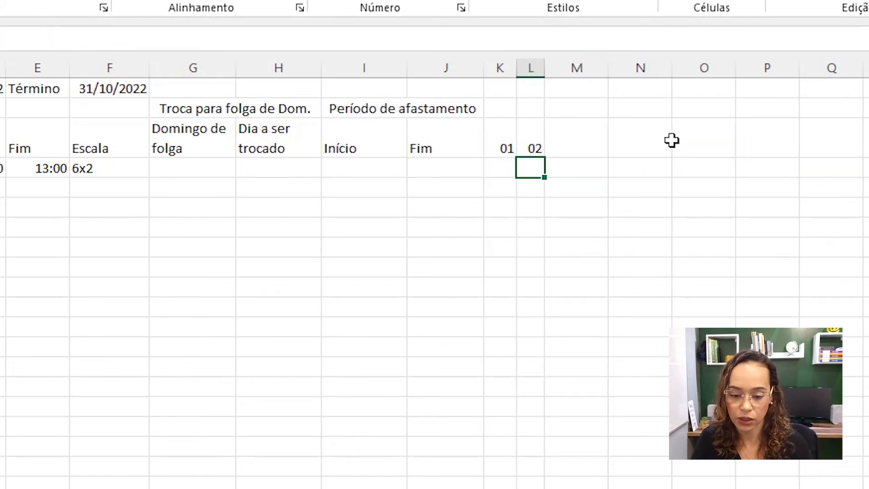
Step: Fill the day formula from L3 across row 3 to AO3
{"action": "left_click", "coordinate": [539, 149]}
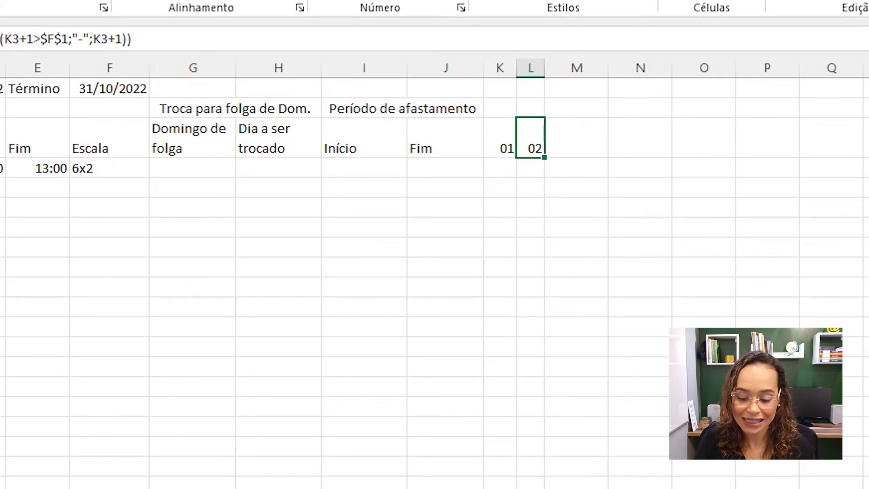
{"action": "scroll", "coordinate": [434, 271], "scroll_direction": "right", "scroll_amount": 1}
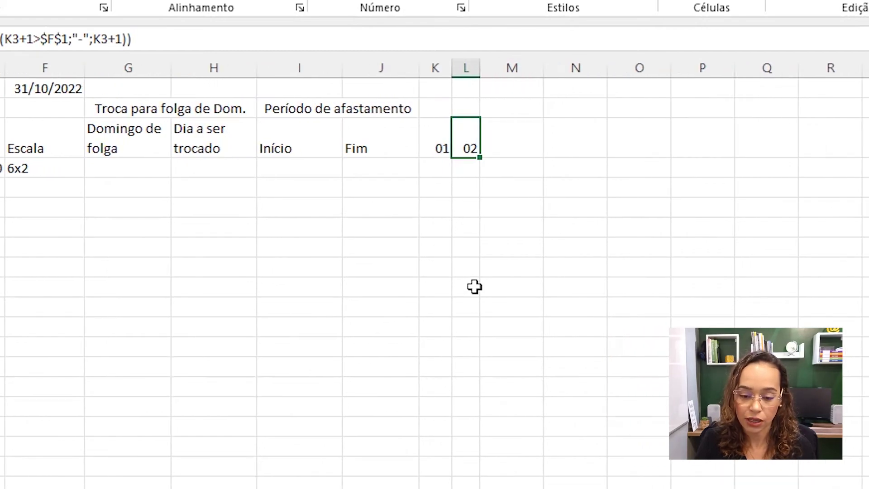
{"action": "left_click_drag", "start_coordinate": [480, 157], "coordinate": [867, 153]}
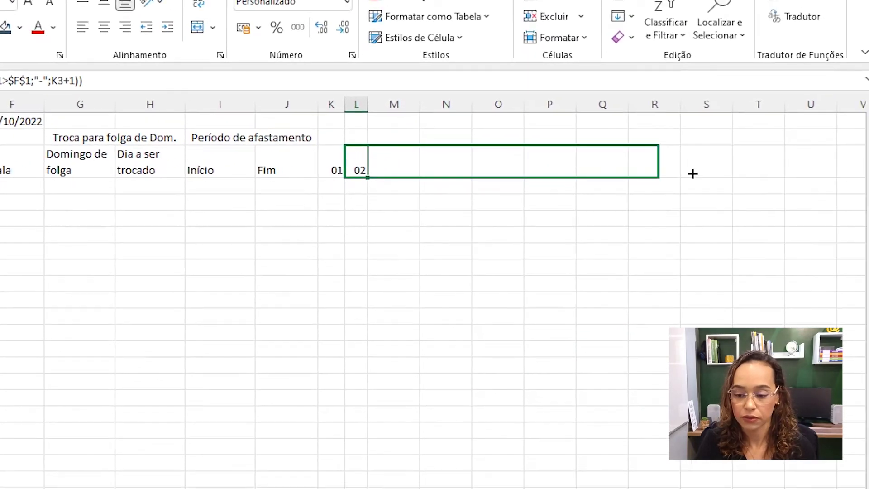
{"action": "left_click_drag", "start_coordinate": [693, 173], "coordinate": [775, 170]}
{"action": "left_click", "coordinate": [764, 167]}
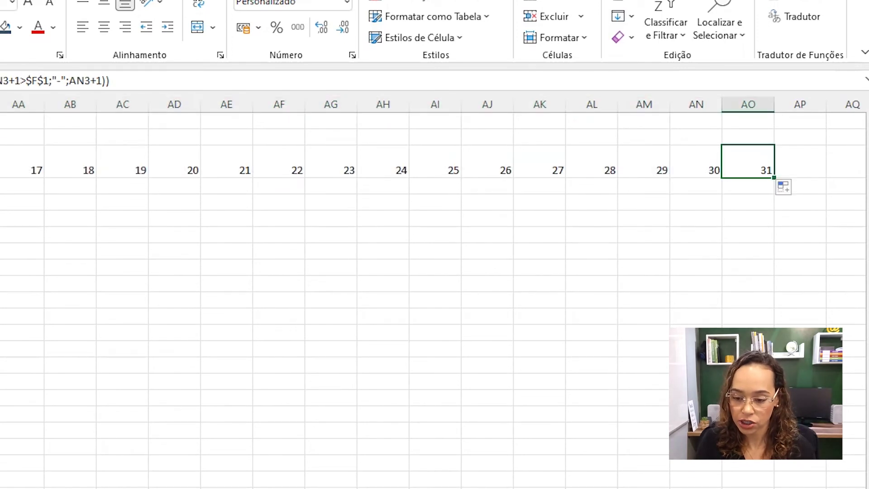
Step: Set the start date in D1 to 1/2 and check the last day columns for February
{"action": "left_click_drag", "start_coordinate": [772, 481], "coordinate": [561, 477]}
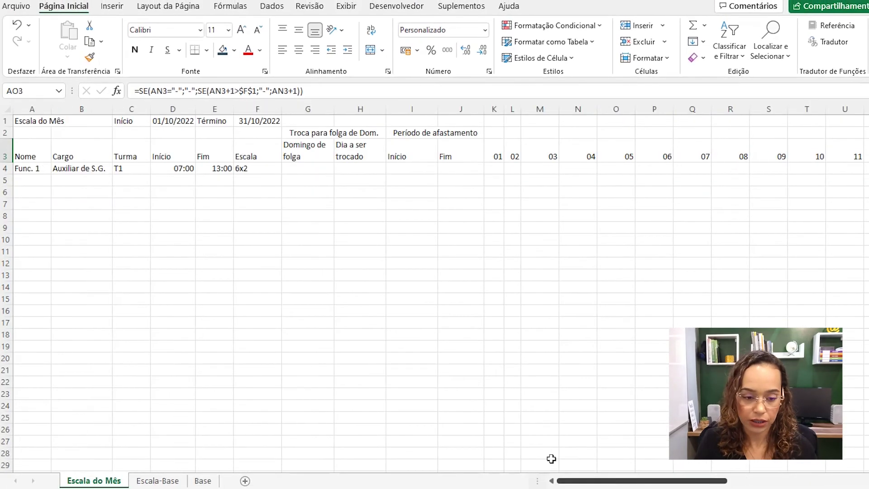
{"action": "left_click", "coordinate": [186, 119]}
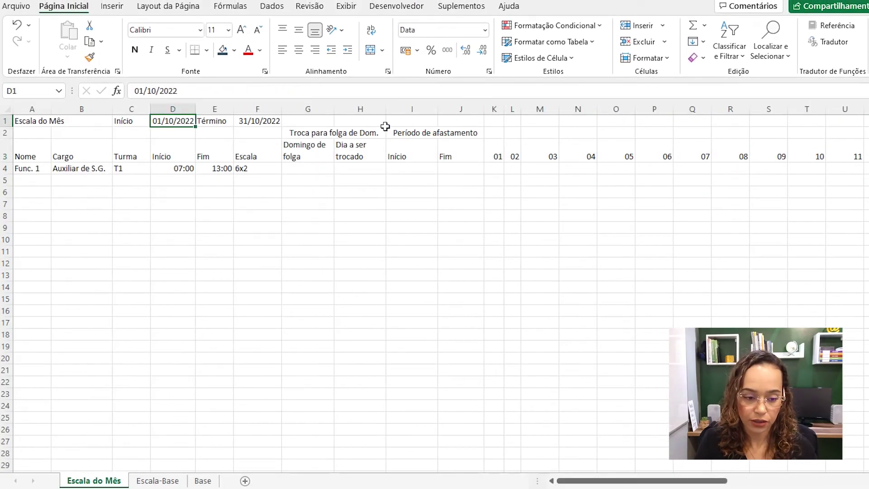
{"action": "type", "text": "1/2"}
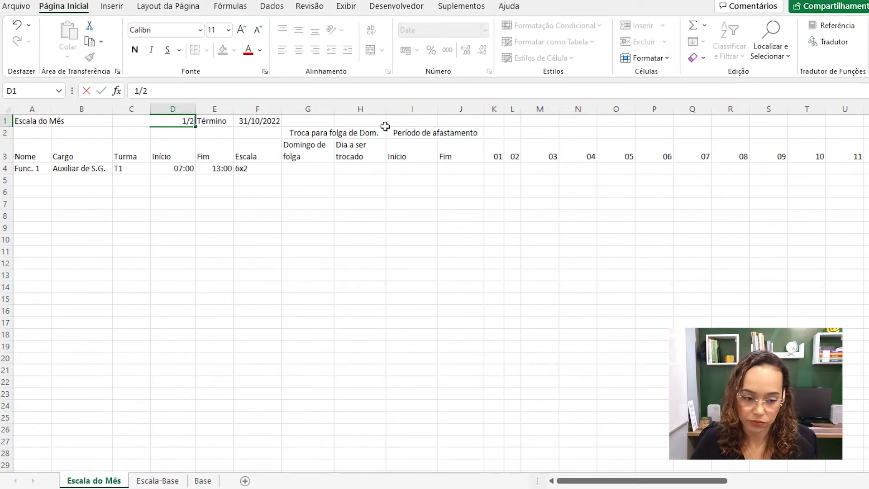
{"action": "key", "text": "Return"}
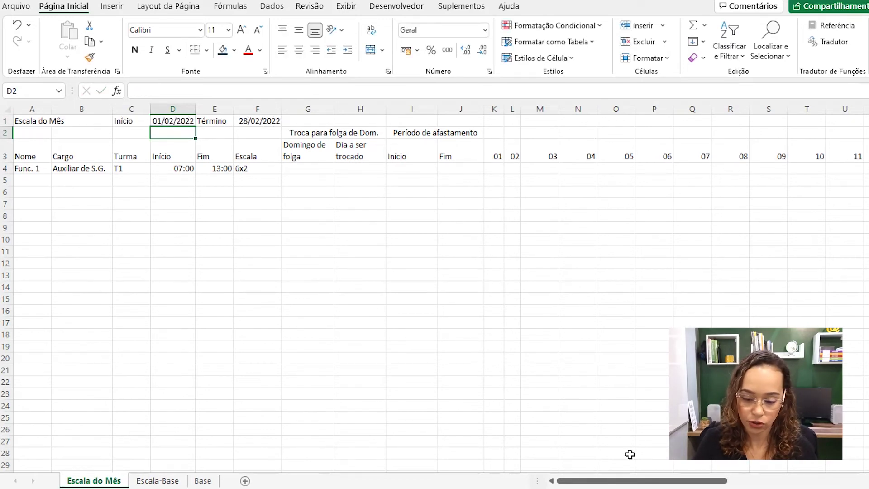
{"action": "left_click_drag", "start_coordinate": [632, 483], "coordinate": [793, 483]}
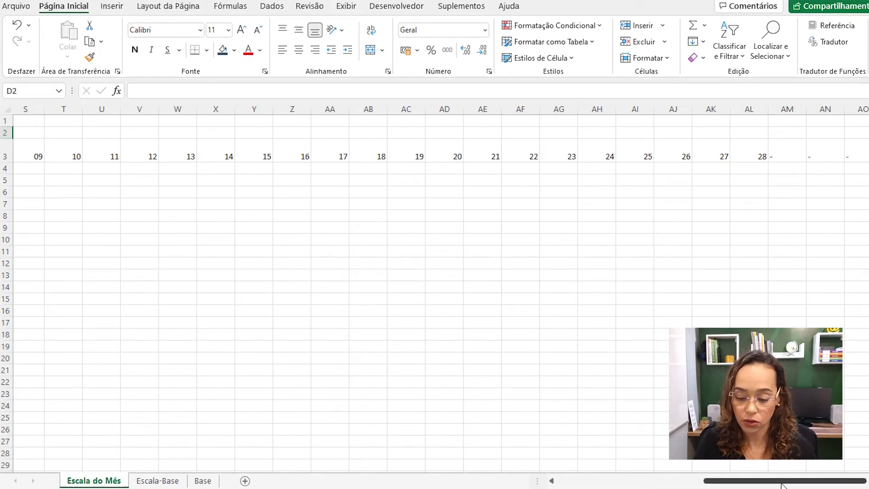
Step: Undo the last start date change in D1
{"action": "left_click_drag", "start_coordinate": [786, 484], "coordinate": [631, 483]}
{"action": "key", "text": "Up"}
{"action": "key", "text": "ctrl+z"}
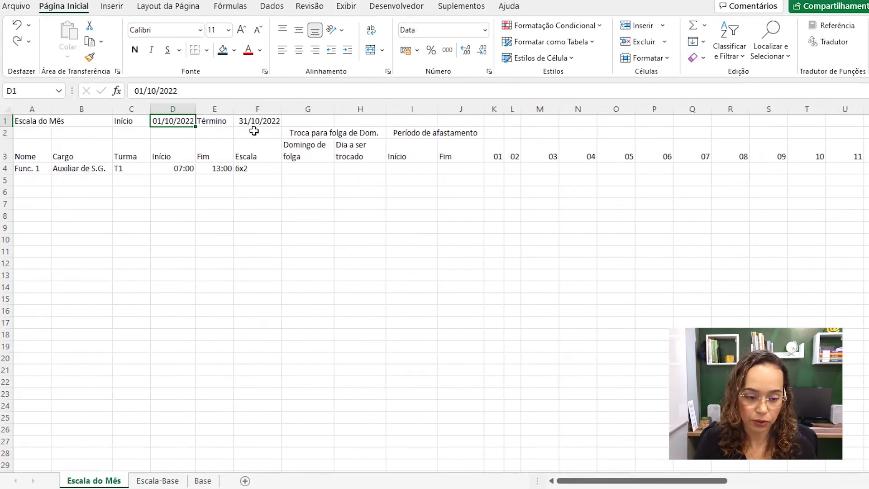
{"action": "mouse_move", "coordinate": [657, 484]}
{"action": "left_mouse_down"}
{"action": "mouse_move", "coordinate": [709, 483]}
{"action": "mouse_move", "coordinate": [648, 473]}
{"action": "left_mouse_up"}
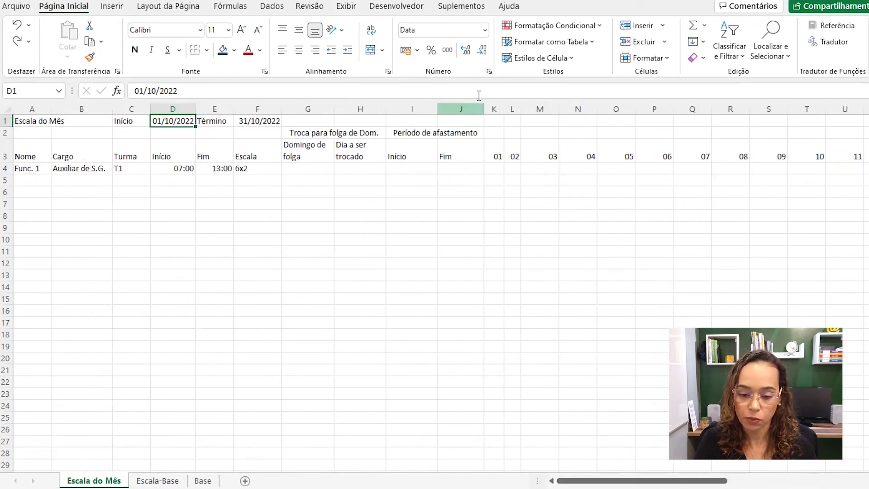
Step: Enter =TEXTO(K3;"ddd") in K2 to give the abbreviated weekday above the first day column
{"action": "left_click", "coordinate": [490, 153]}
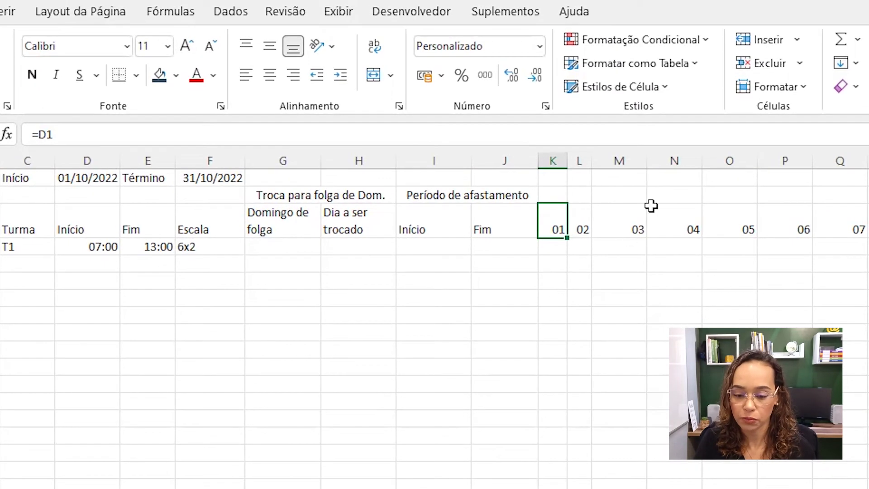
{"action": "left_click", "coordinate": [561, 195]}
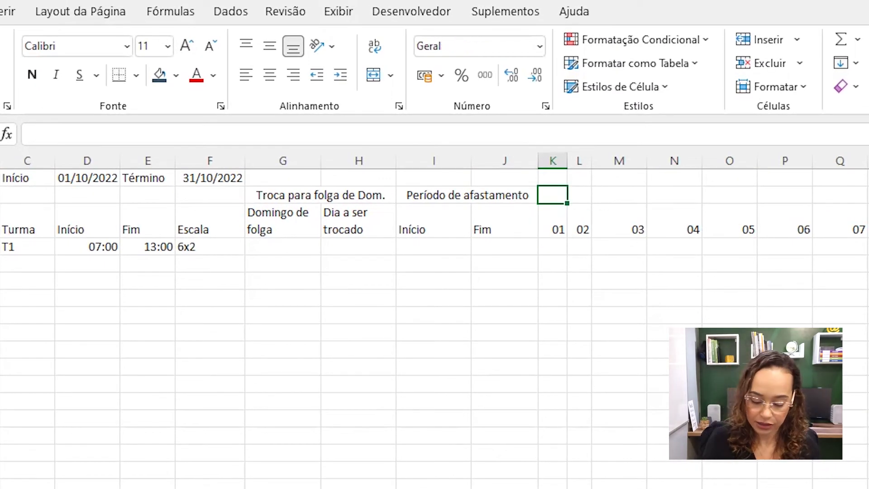
{"action": "type", "text": "=text"}
{"action": "key", "text": "Tab"}
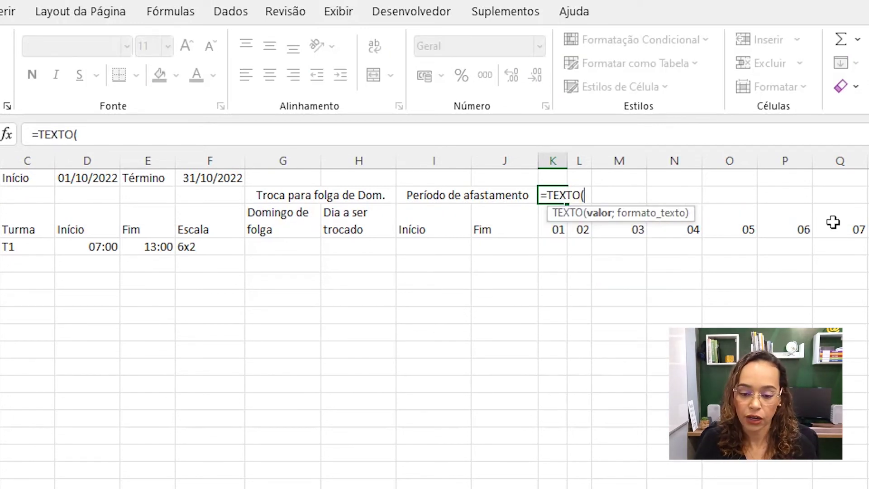
{"action": "left_click", "coordinate": [552, 233]}
{"action": "type", "text": ";"}
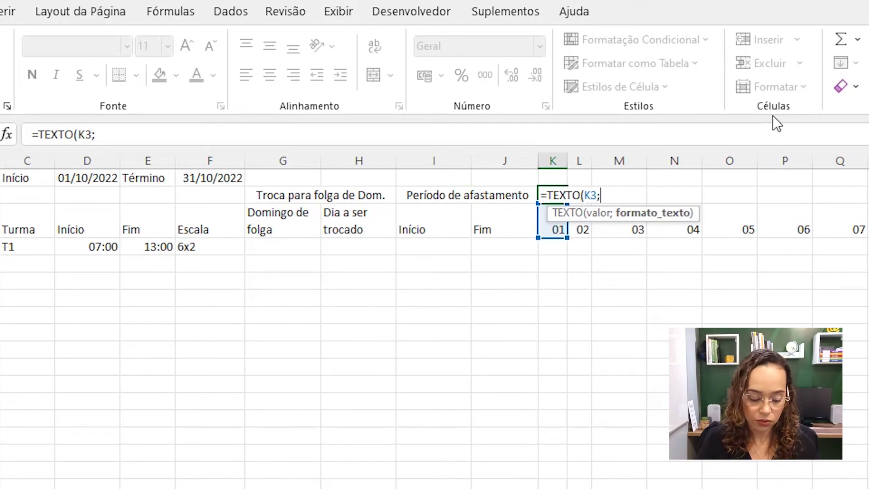
{"action": "type", "text": "\"ddd"}
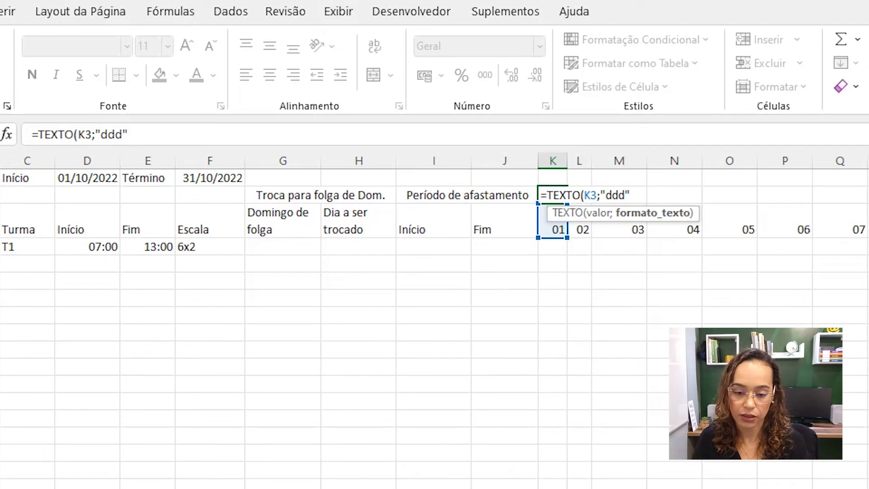
{"action": "type", "text": "\""}
{"action": "key", "text": "Return"}
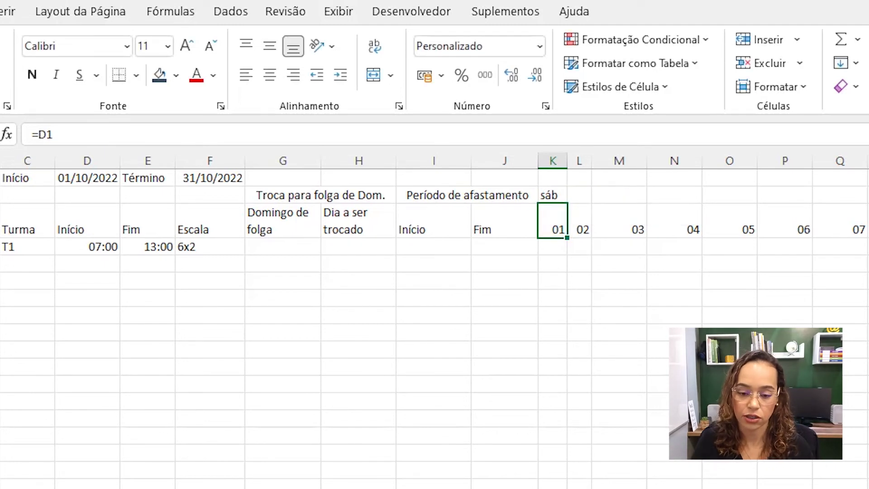
Step: Fill the abbreviated weekday formula from K2 across row 2 over the remaining day columns
{"action": "left_click", "coordinate": [552, 195]}
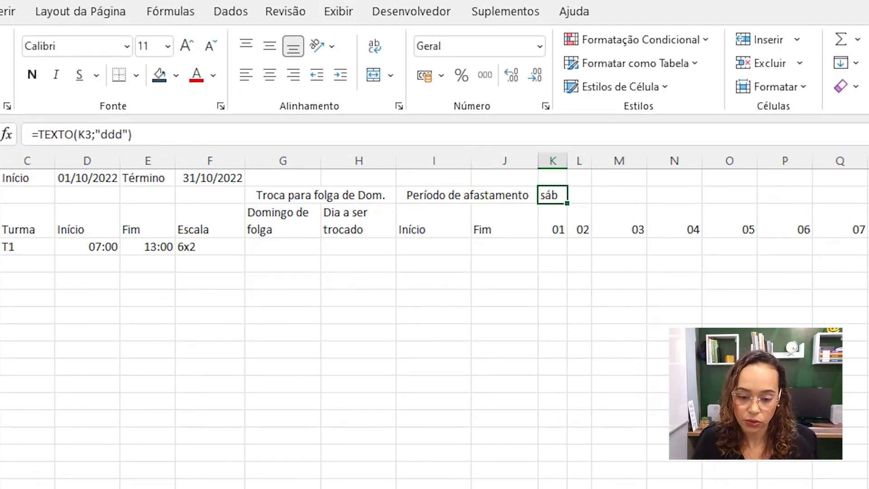
{"action": "scroll", "coordinate": [434, 317], "scroll_direction": "right", "scroll_amount": 10}
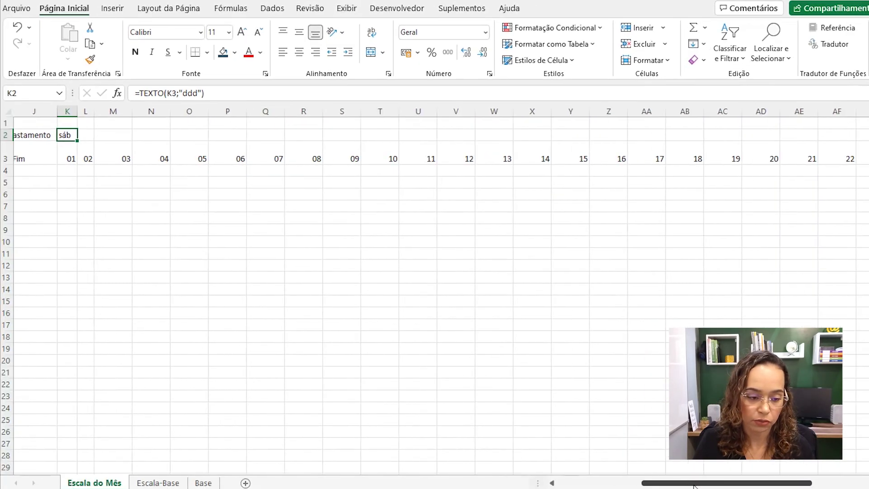
{"action": "scroll", "coordinate": [187, 242], "scroll_direction": "right", "scroll_amount": 1}
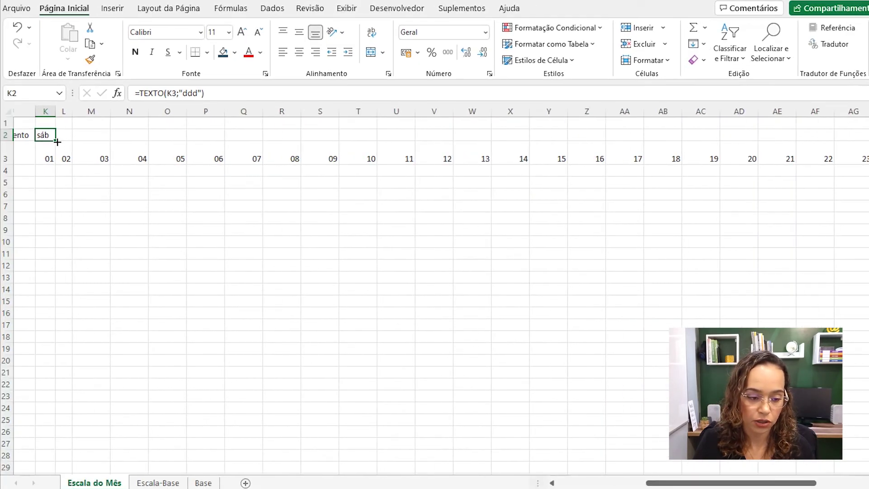
{"action": "left_click_drag", "start_coordinate": [57, 142], "coordinate": [855, 138]}
{"action": "left_click_drag", "start_coordinate": [743, 482], "coordinate": [589, 480]}
Step: Review the Sunday swap and leave period fields in the Func. 1 row, its first day cell, and the day headers K3 to N3
{"action": "left_click", "coordinate": [508, 172]}
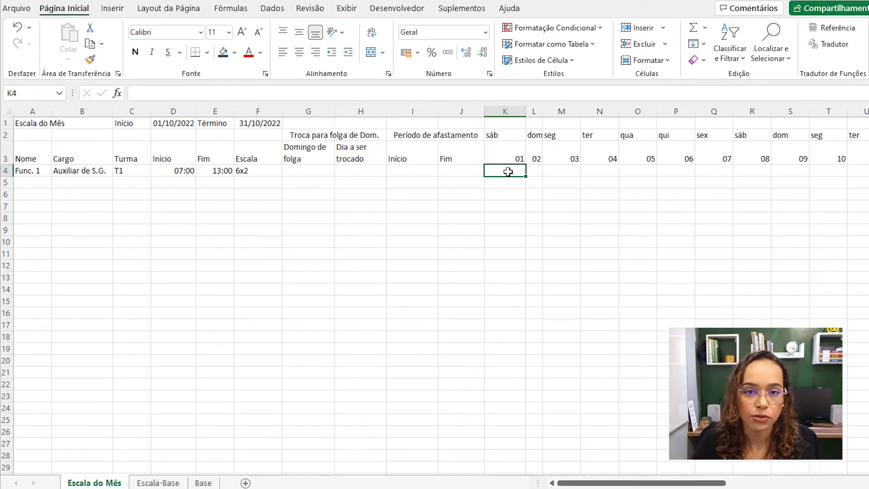
{"action": "left_click", "coordinate": [320, 172]}
{"action": "left_click", "coordinate": [353, 171]}
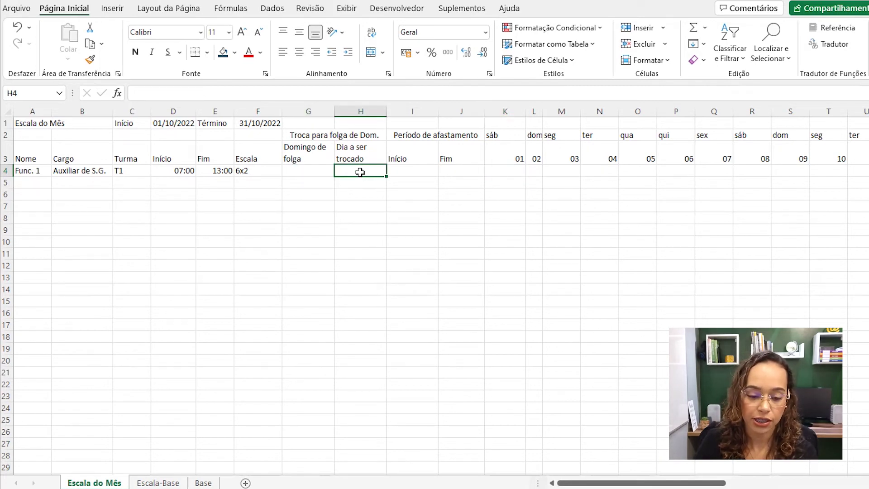
{"action": "left_click", "coordinate": [407, 170]}
{"action": "left_click", "coordinate": [447, 170]}
{"action": "left_click", "coordinate": [432, 170]}
{"action": "left_click", "coordinate": [448, 171]}
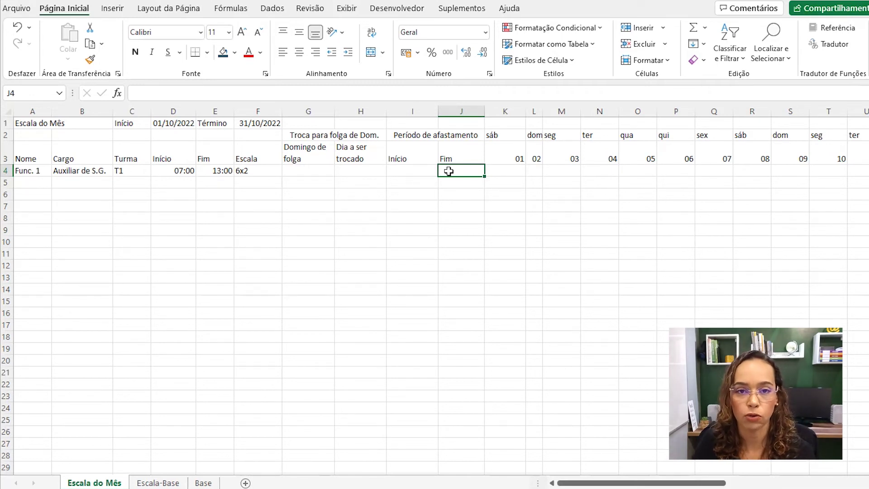
{"action": "left_click", "coordinate": [303, 170]}
{"action": "left_click", "coordinate": [348, 174]}
{"action": "left_click", "coordinate": [307, 171]}
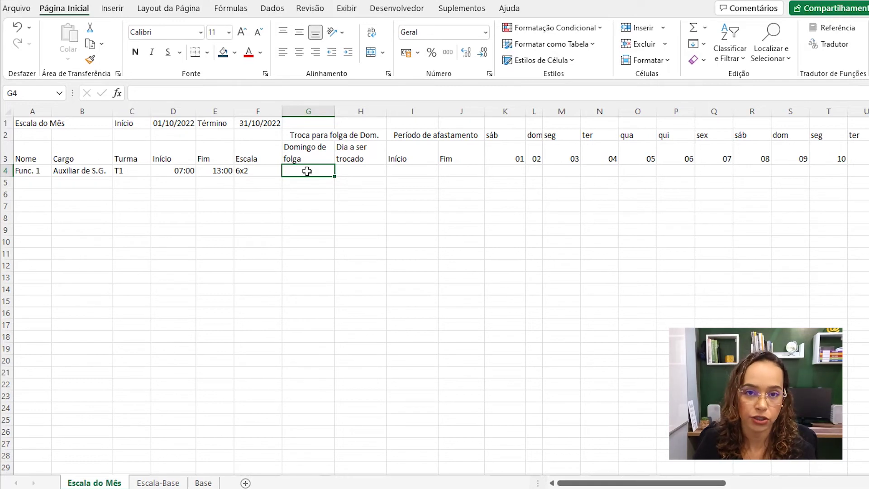
{"action": "left_click", "coordinate": [503, 171]}
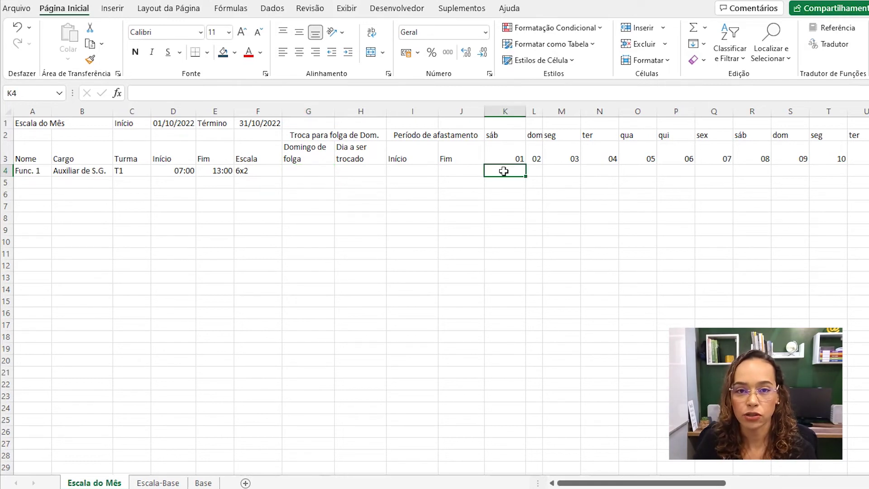
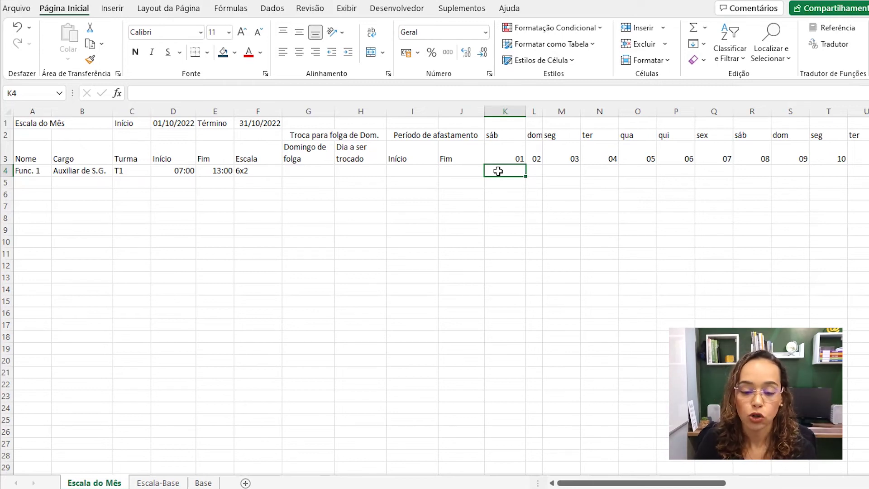
{"action": "left_click", "coordinate": [503, 155]}
{"action": "left_click", "coordinate": [534, 156]}
{"action": "left_click", "coordinate": [562, 154]}
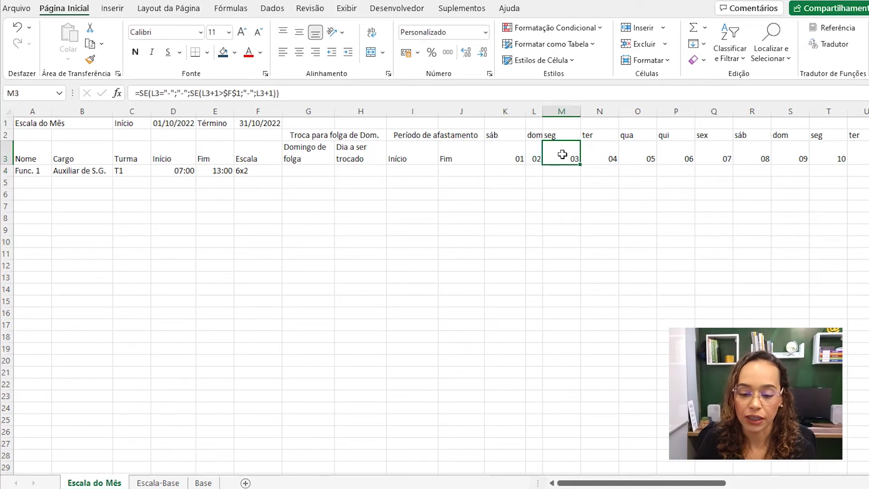
{"action": "left_click", "coordinate": [607, 156]}
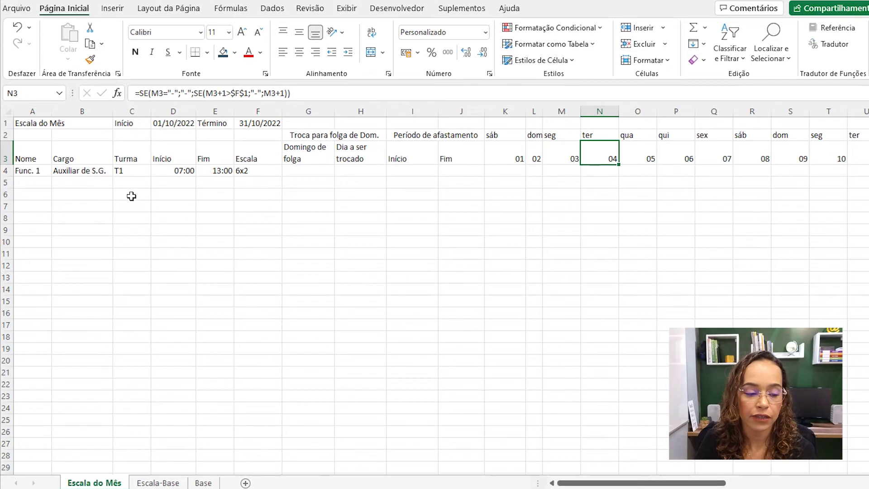
Step: Insert a blank row 4 between the header row and the Func. 1 row
{"action": "left_click", "coordinate": [4, 170]}
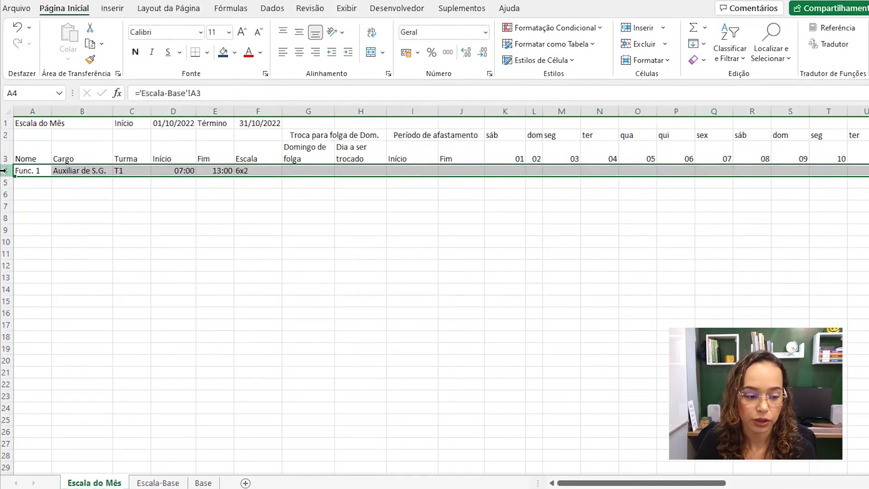
{"action": "right_click", "coordinate": [4, 170]}
{"action": "left_click", "coordinate": [45, 292]}
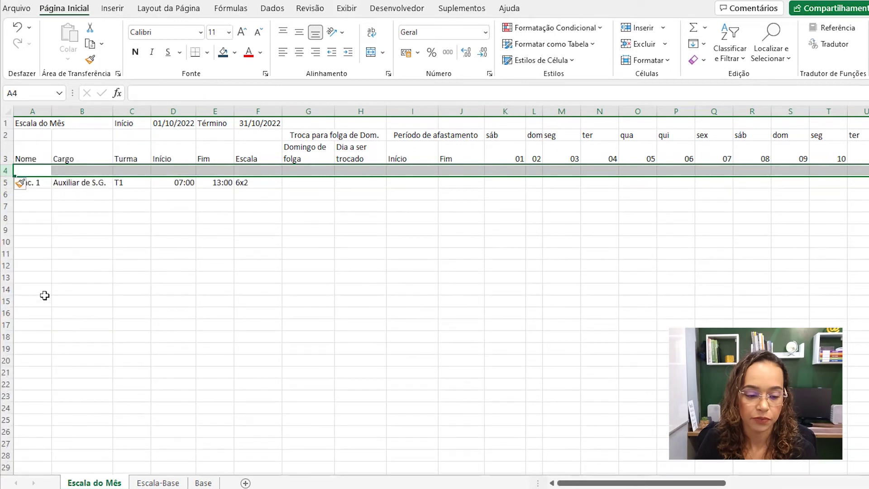
{"action": "left_click", "coordinate": [465, 185]}
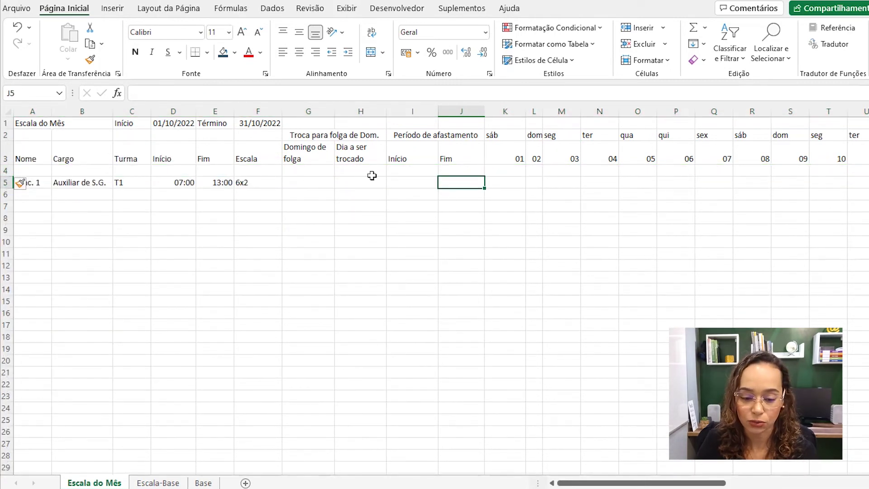
Step: Start a formula in K5 with =SE(E(K3>=I5;K3<=J5; to test whether the day falls within the leave period
{"action": "left_click", "coordinate": [518, 183]}
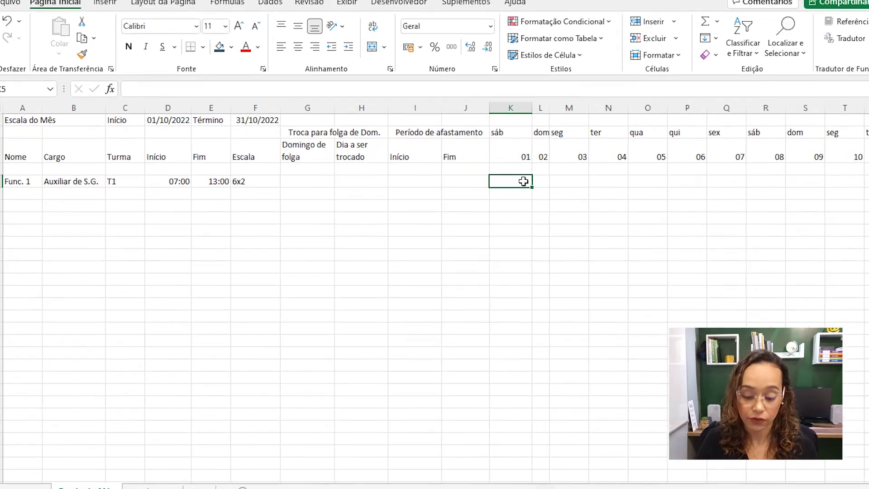
{"action": "type", "text": "=se("}
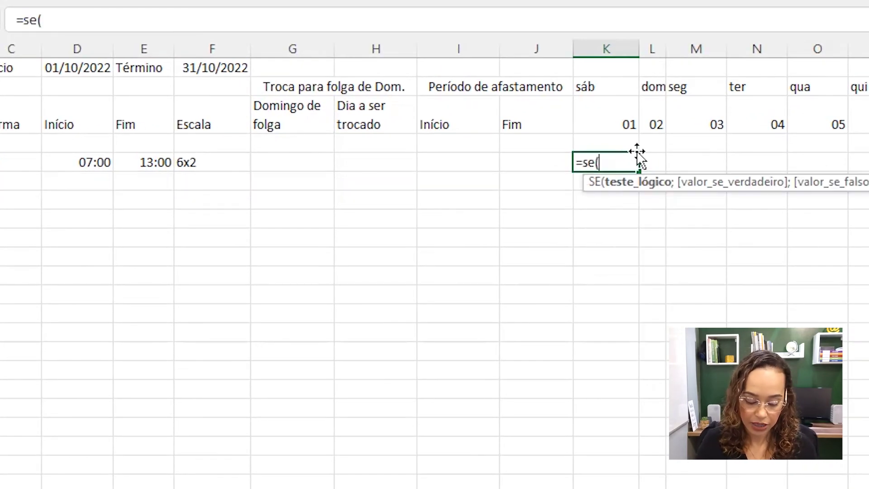
{"action": "type", "text": "E("}
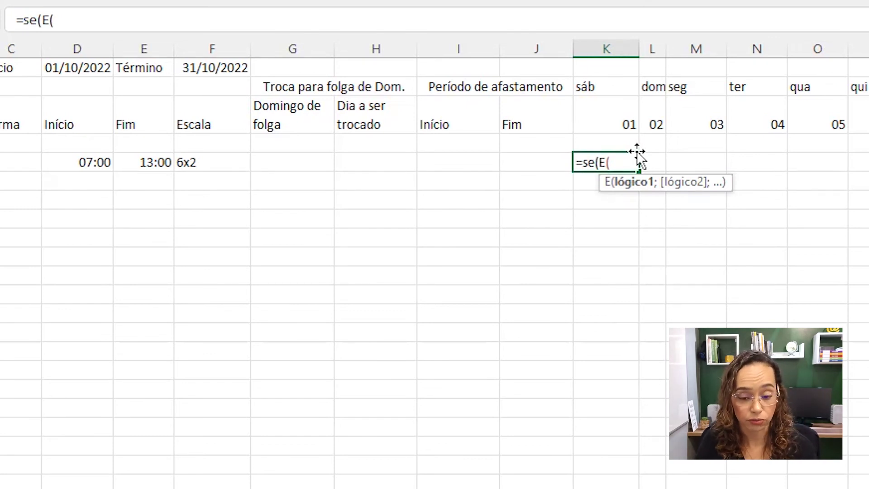
{"action": "left_click", "coordinate": [622, 119]}
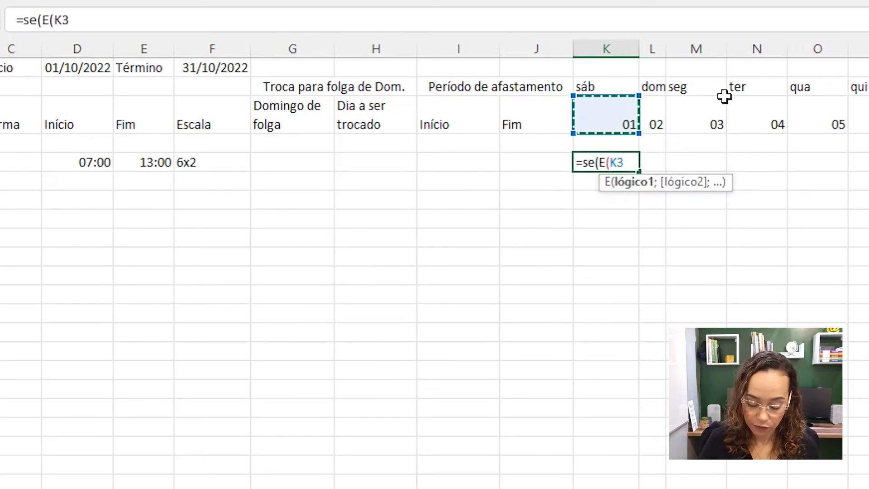
{"action": "type", "text": ">="}
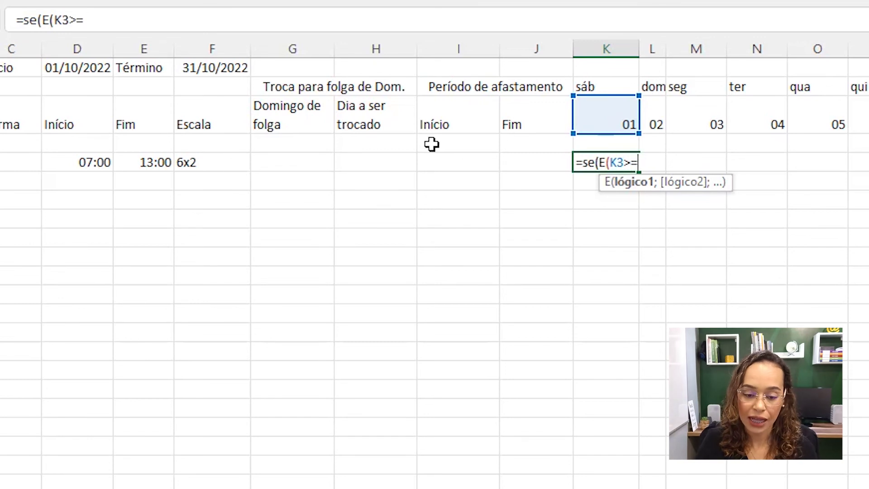
{"action": "left_click", "coordinate": [440, 162]}
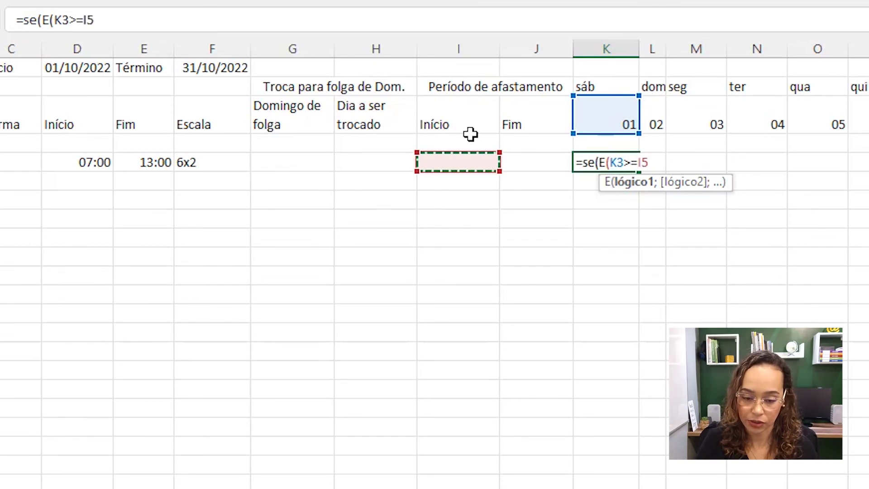
{"action": "type", "text": ";"}
{"action": "left_click", "coordinate": [624, 111]}
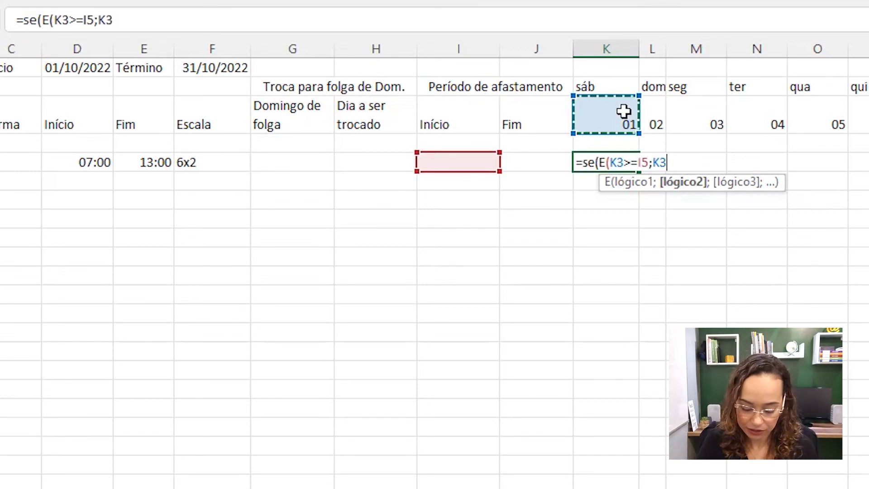
{"action": "type", "text": "<="}
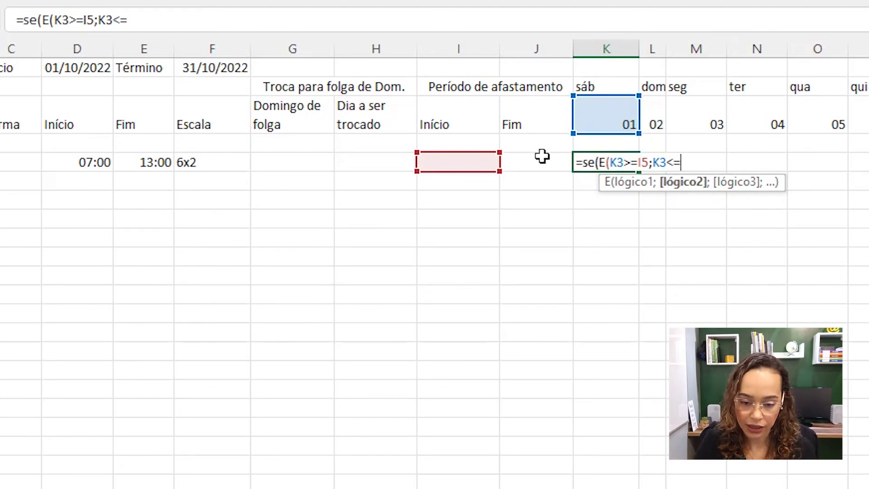
{"action": "left_click", "coordinate": [542, 159]}
{"action": "type", "text": ";"}
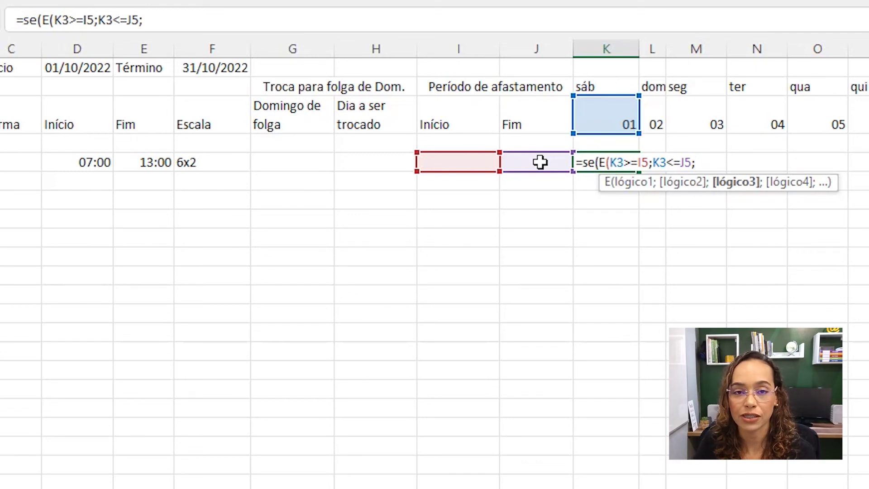
Step: Extend the K5 test with I5<>"";J5<>""), return "A" when true, and continue the formula on a new line
{"action": "left_click", "coordinate": [460, 162]}
{"action": "type", "text": "<>\"\";"}
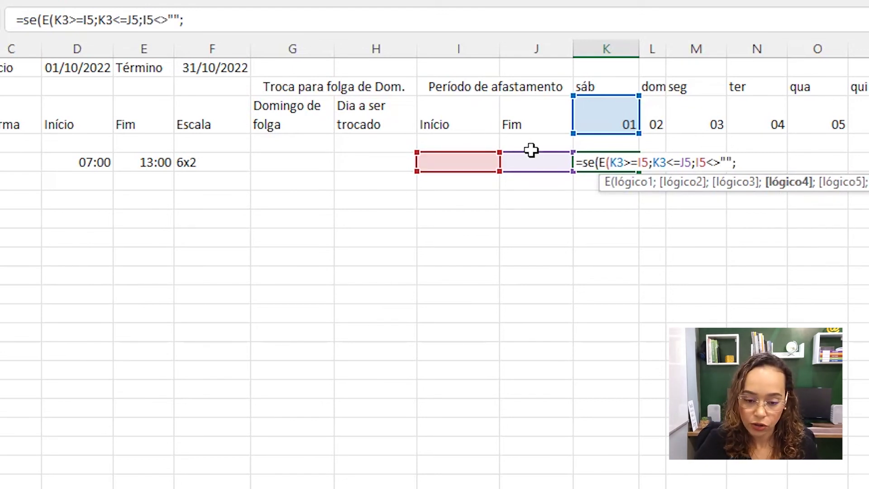
{"action": "left_click", "coordinate": [531, 162]}
{"action": "type", "text": "<"}
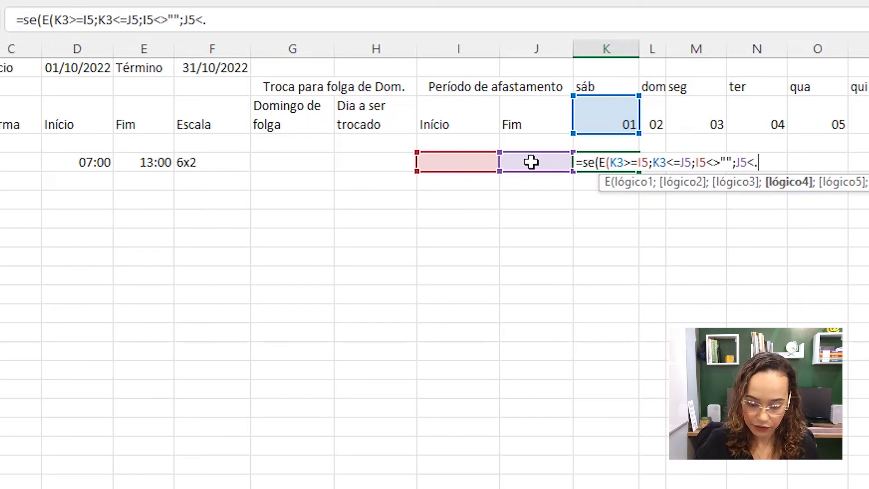
{"action": "type", "text": ">\"\""}
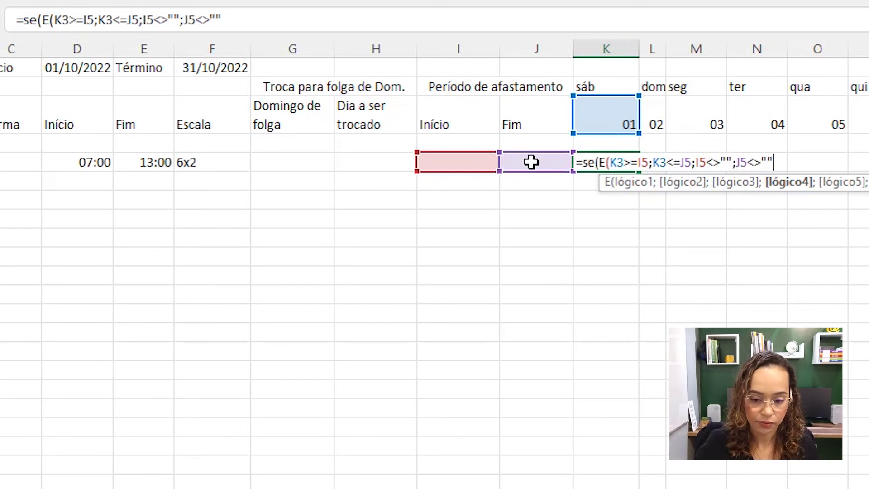
{"action": "type", "text": ");"}
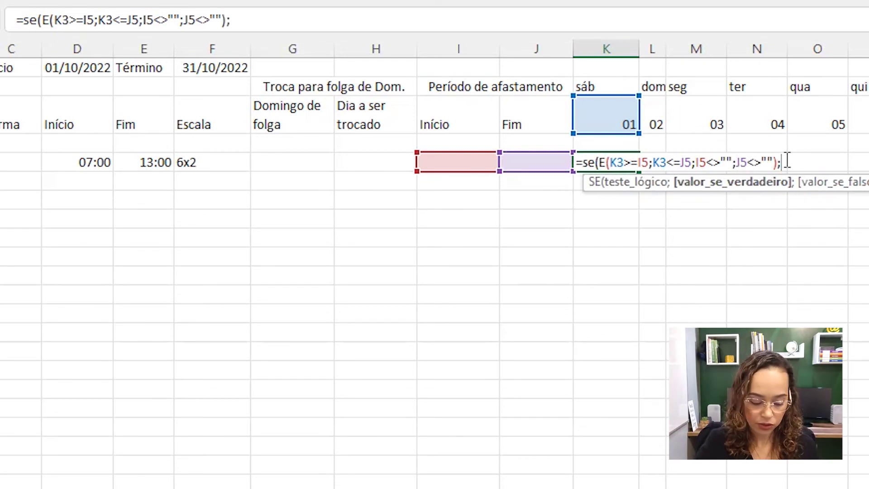
{"action": "type", "text": "\"A\""}
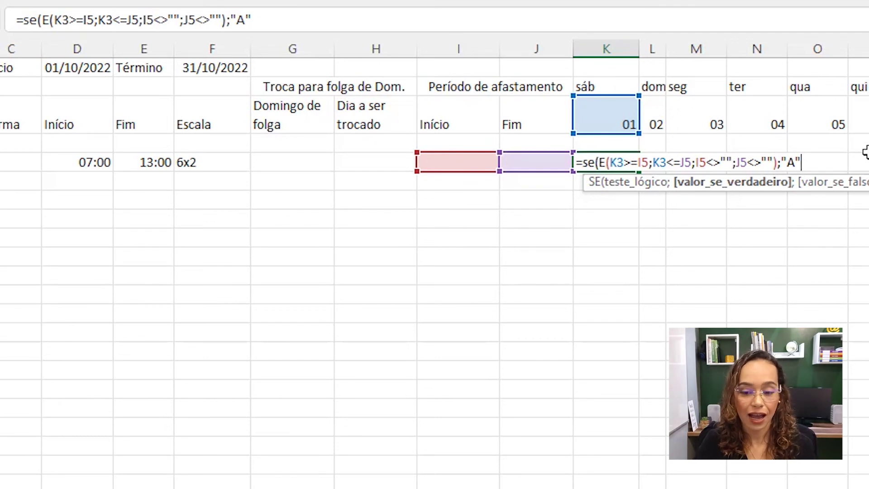
{"action": "type", "text": ";"}
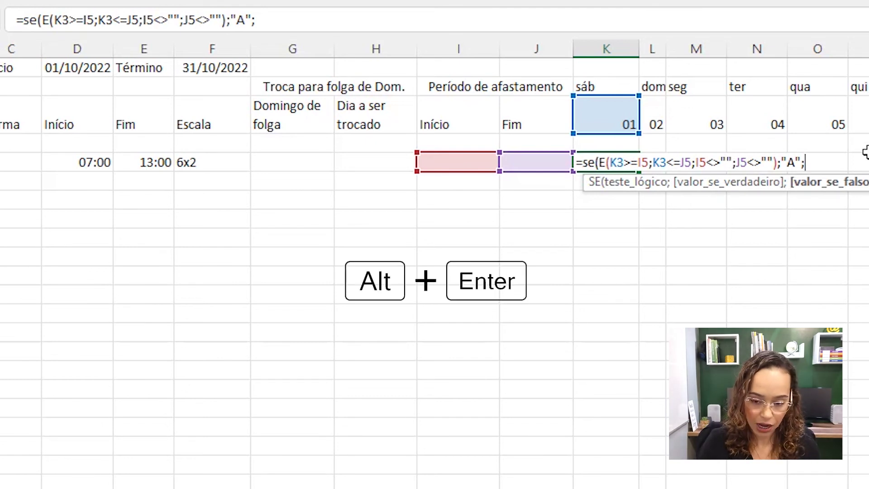
{"action": "key", "text": "alt+Return"}
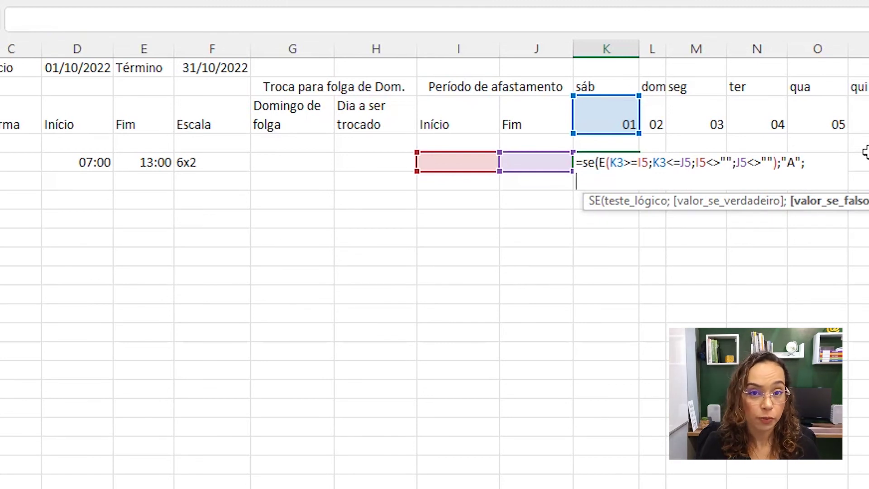
Step: Continue the K5 formula with se(K3=G5;"F"; to mark the Sunday off, and start another line
{"action": "type", "text": "se("}
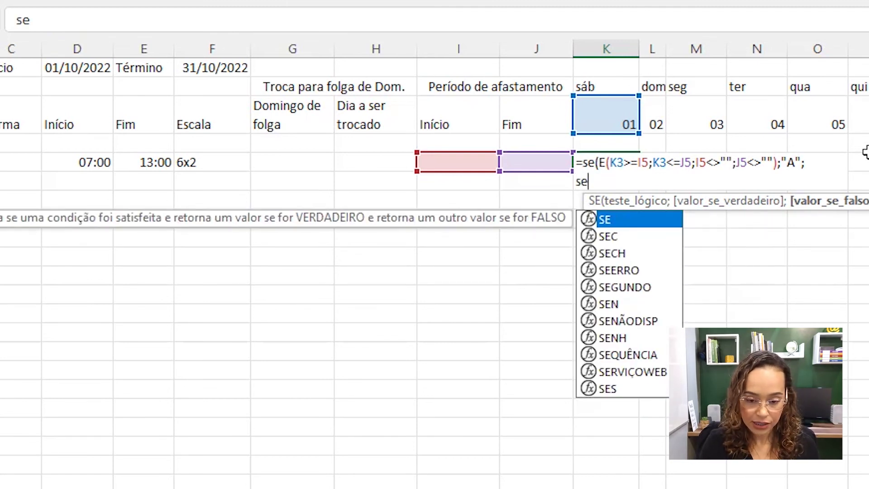
{"action": "left_click", "coordinate": [615, 113]}
{"action": "type", "text": "="}
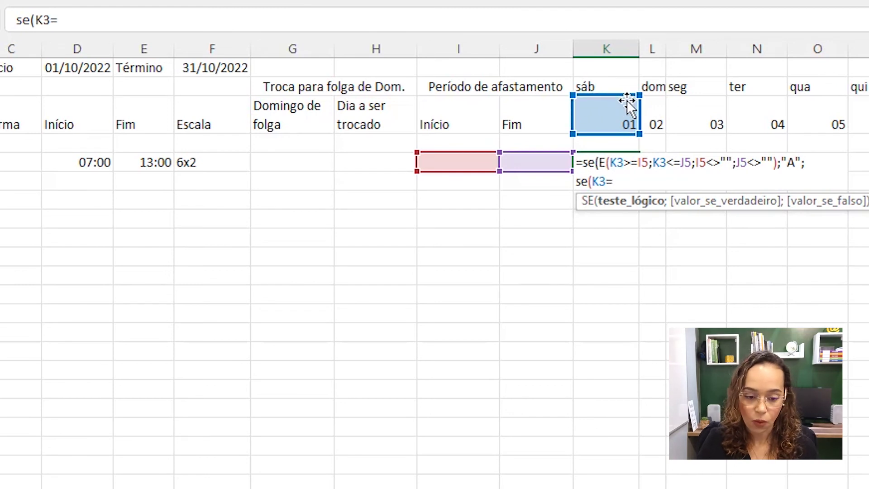
{"action": "left_click", "coordinate": [291, 163]}
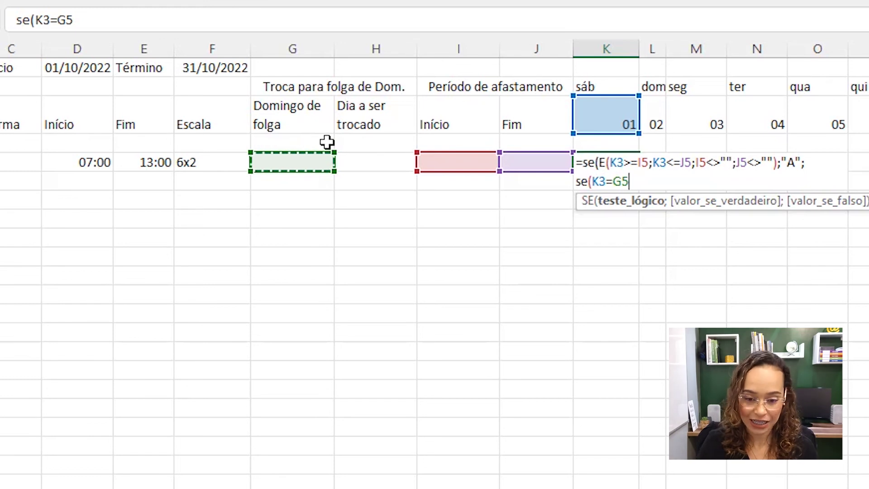
{"action": "type", "text": ";"}
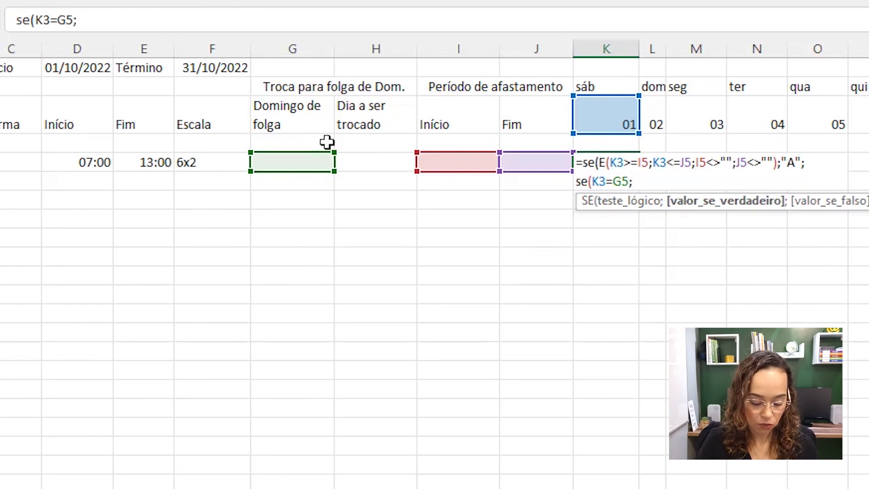
{"action": "type", "text": "\"F\""}
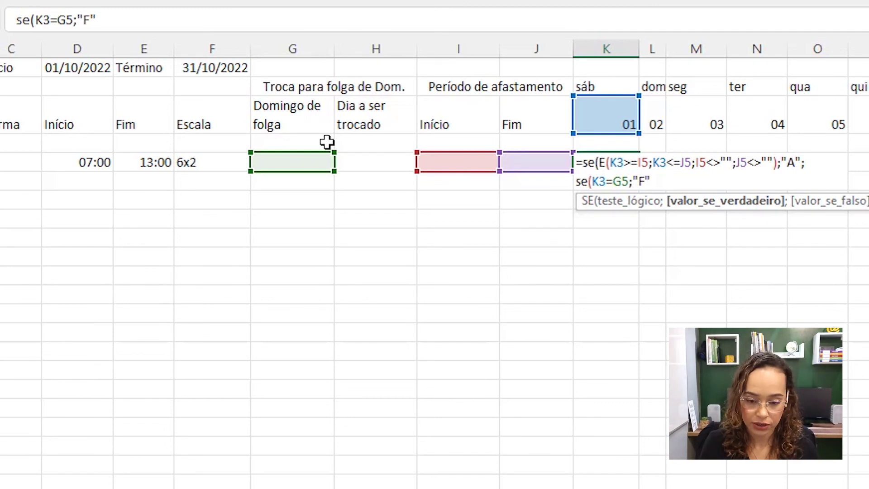
{"action": "type", "text": ";"}
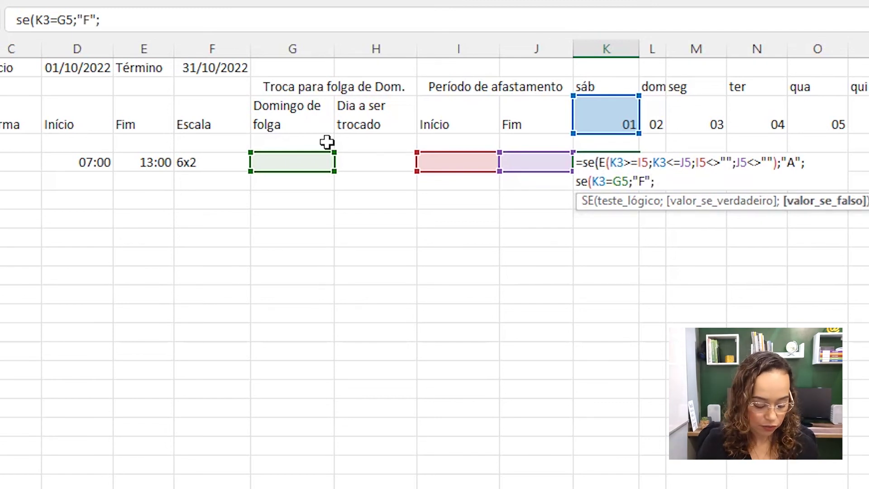
{"action": "key", "text": "alt+Return"}
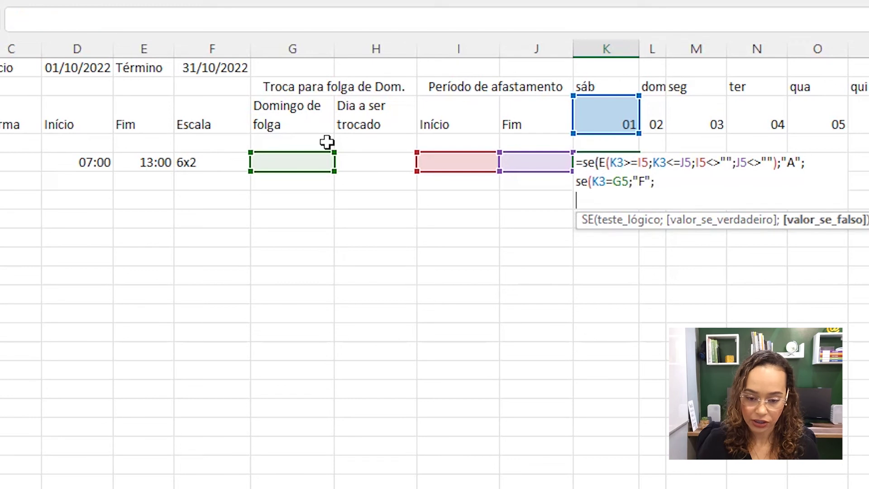
Step: Add se(K3=H5;"x"; to the K5 formula to mark the swapped day as worked
{"action": "type", "text": "se(K3="}
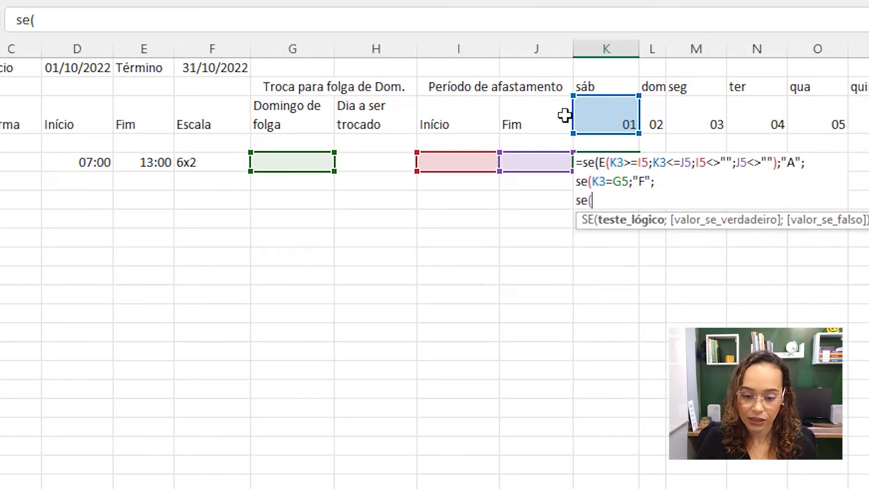
{"action": "left_click", "coordinate": [625, 112]}
{"action": "type", "text": "="}
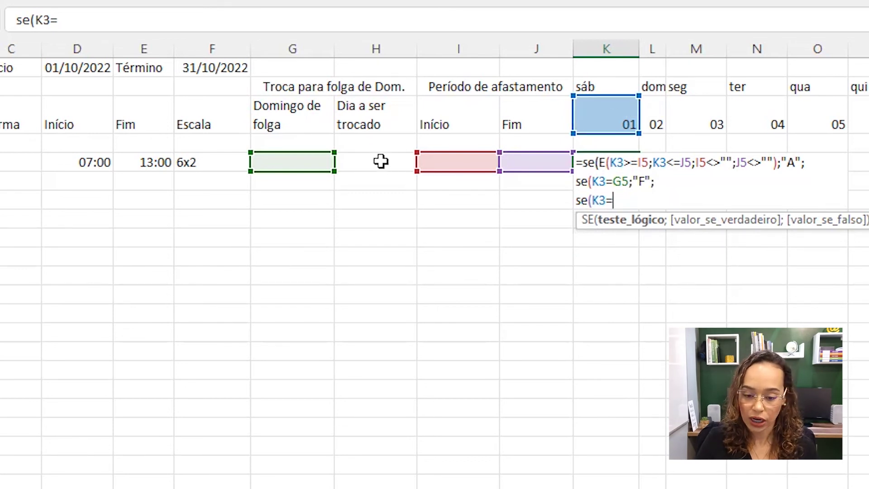
{"action": "left_click", "coordinate": [380, 161]}
{"action": "type", "text": ";\"x\";"}
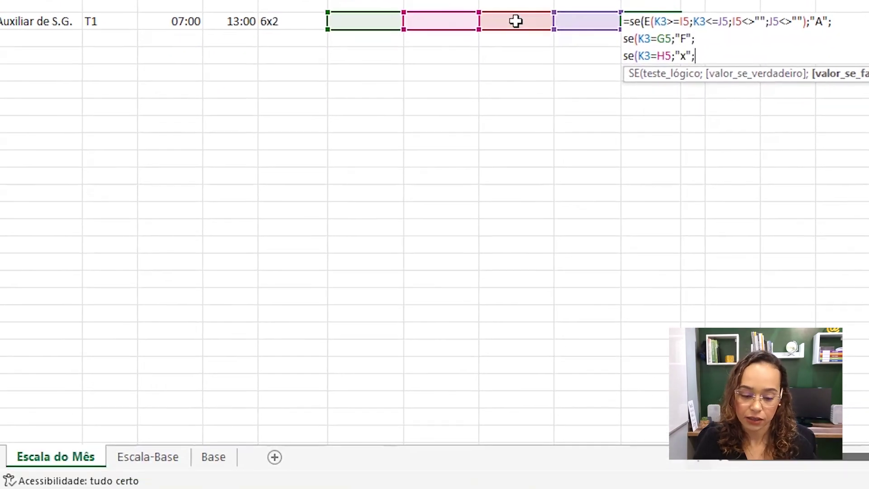
Step: Finish the K5 formula with 'Escala-Base'!M3 as the false value and accept the proposed closing parentheses
{"action": "left_click", "coordinate": [156, 459]}
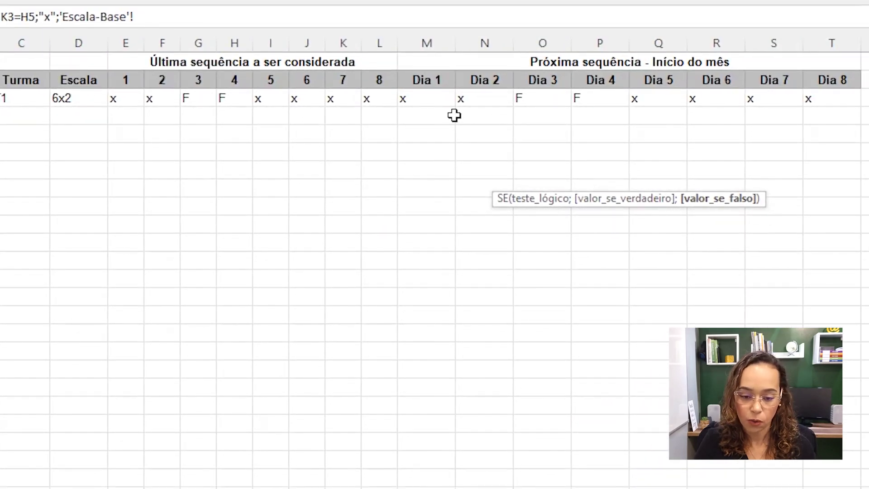
{"action": "left_click", "coordinate": [440, 99]}
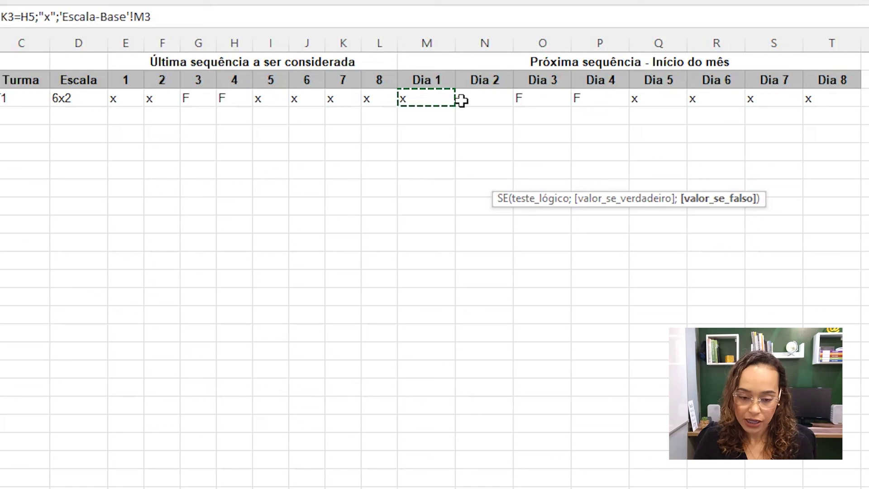
{"action": "key", "text": "Return"}
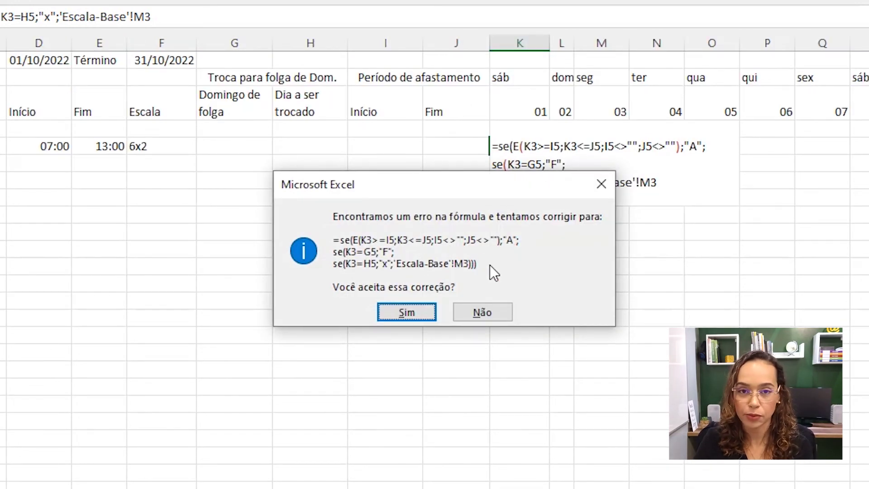
{"action": "left_click", "coordinate": [410, 312]}
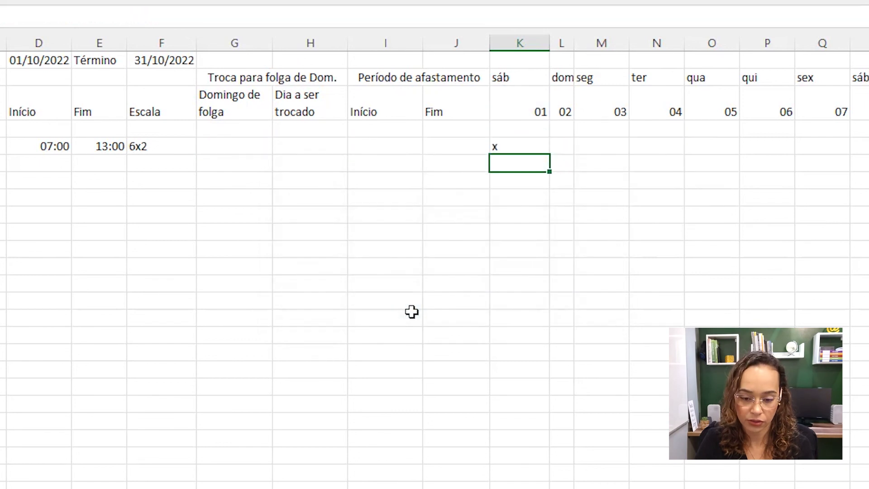
Step: Compare K5 on Escala do Mês with the Dia 1 cell M3 on Escala-Base
{"action": "left_click", "coordinate": [512, 145]}
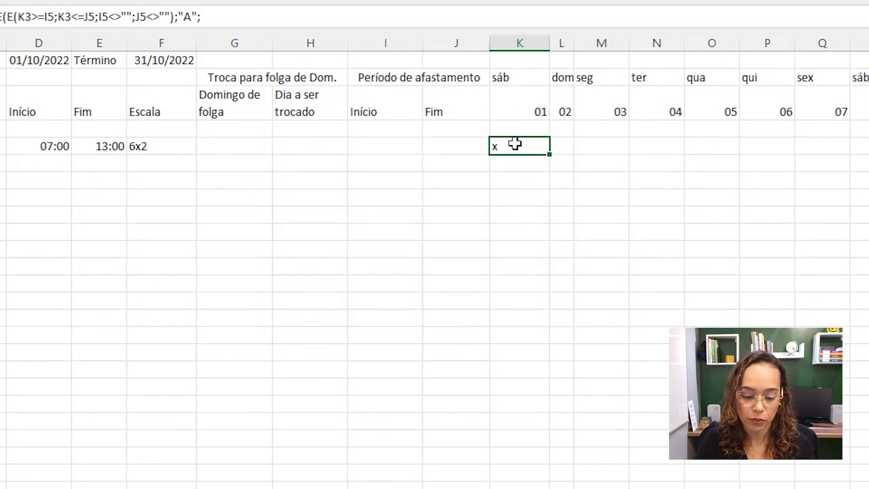
{"action": "left_click", "coordinate": [425, 488]}
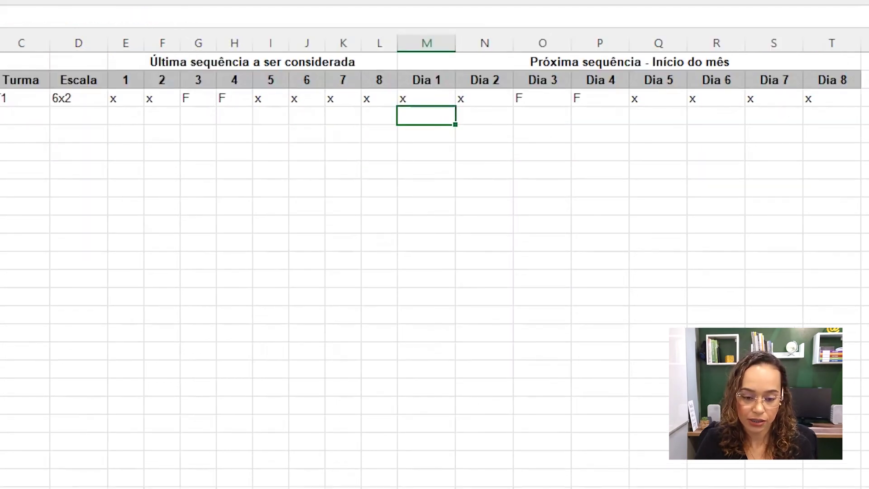
{"action": "left_click", "coordinate": [426, 96]}
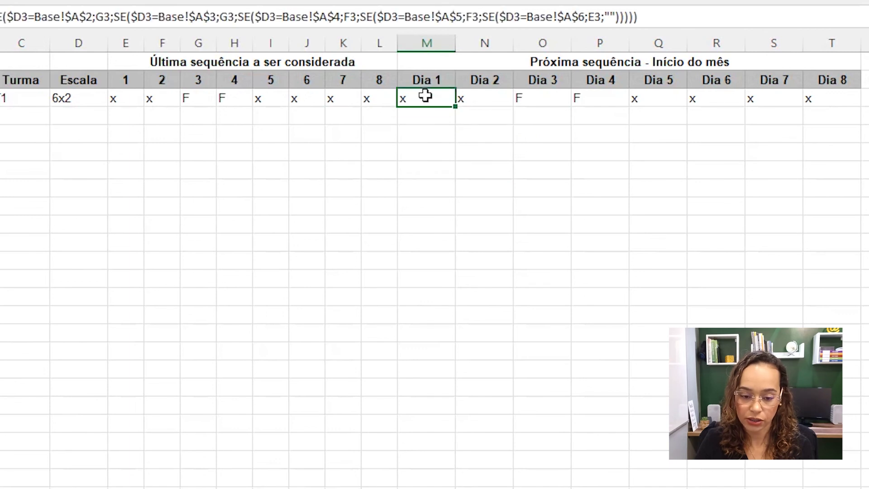
{"action": "left_click", "coordinate": [353, 488]}
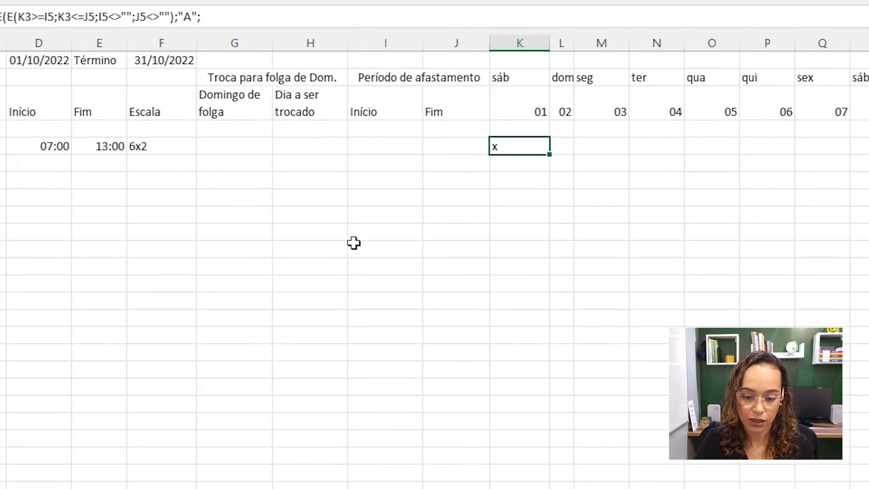
Step: Test the Sunday swap by entering 01/10 as Domingo de folga in G5, and clear the date again
{"action": "left_click", "coordinate": [242, 144]}
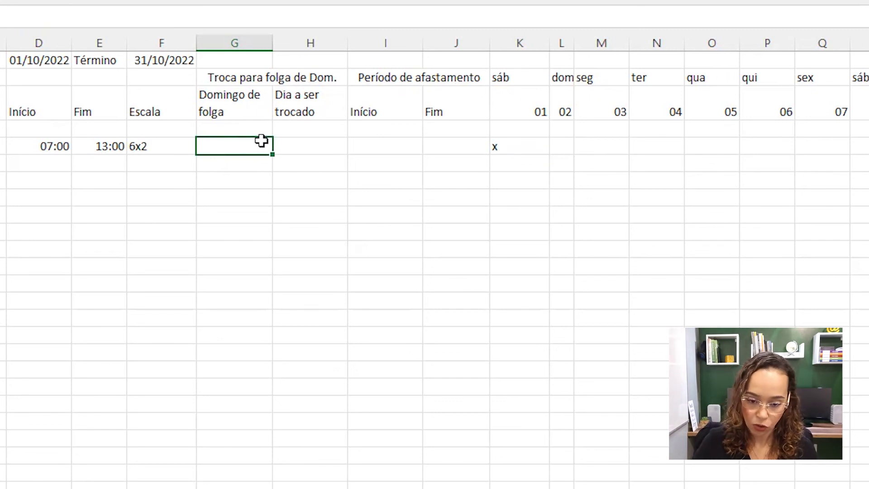
{"action": "type", "text": "01/10"}
{"action": "key", "text": "Return"}
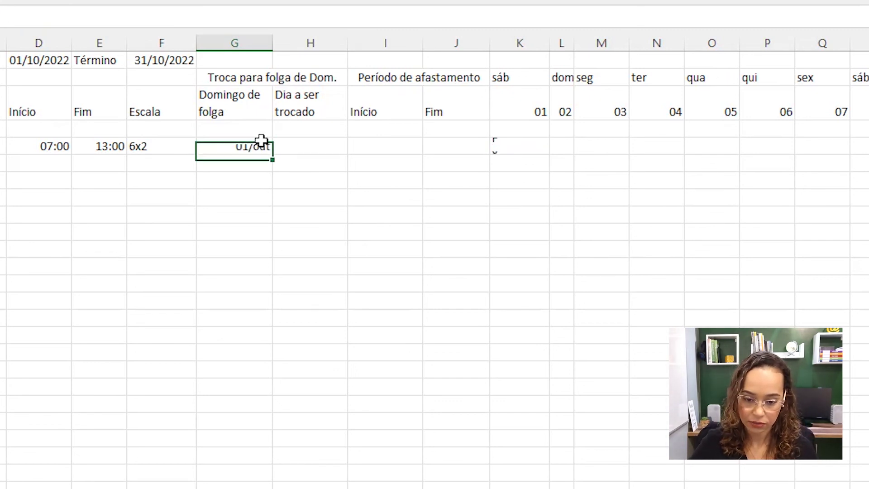
{"action": "left_click", "coordinate": [253, 146]}
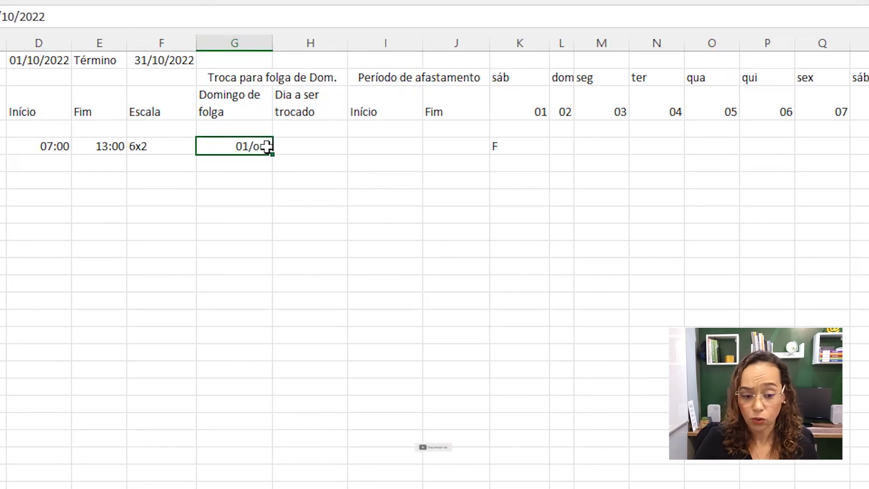
{"action": "left_click", "coordinate": [330, 156]}
{"action": "left_click", "coordinate": [253, 142]}
{"action": "key", "text": "Delete"}
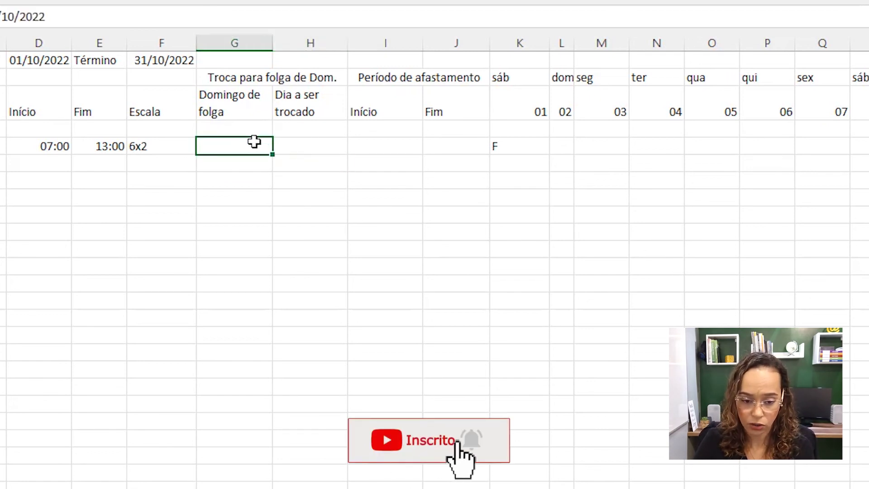
Step: Test the leave period by entering 01/10 in I5 and 2/10 in J5, and clear both dates again
{"action": "left_click", "coordinate": [381, 146]}
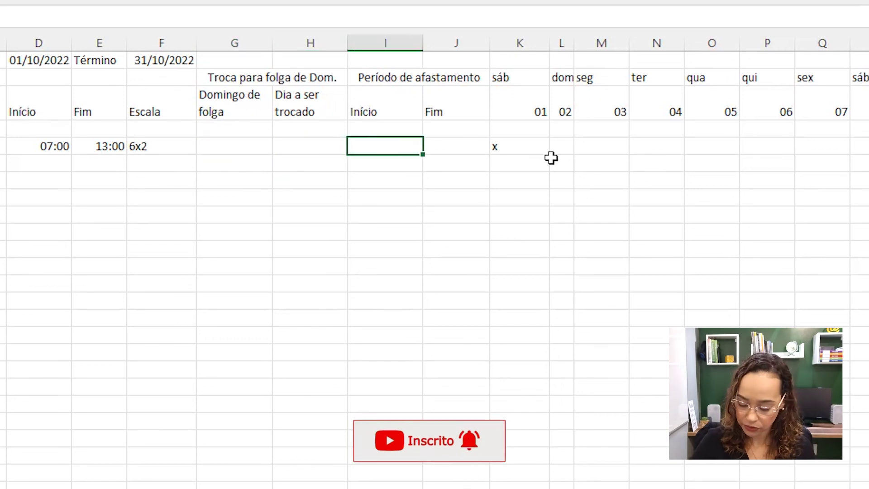
{"action": "type", "text": "01/10"}
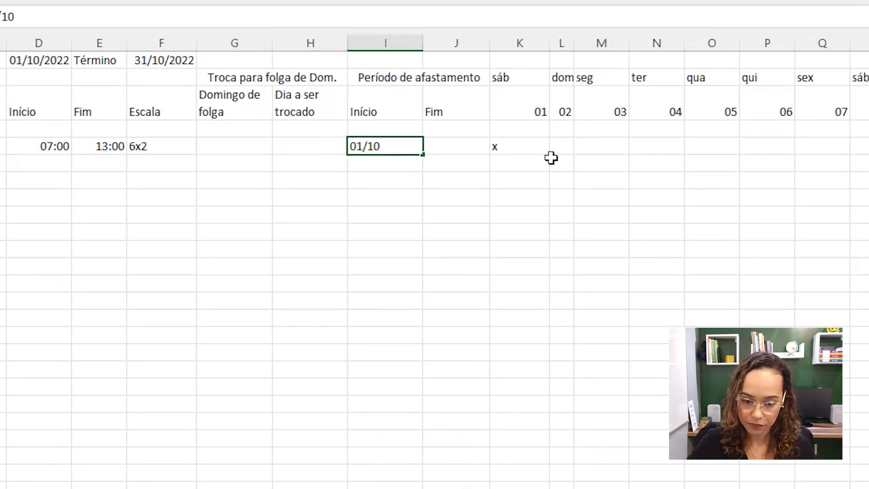
{"action": "left_click", "coordinate": [440, 143]}
{"action": "type", "text": "2/10"}
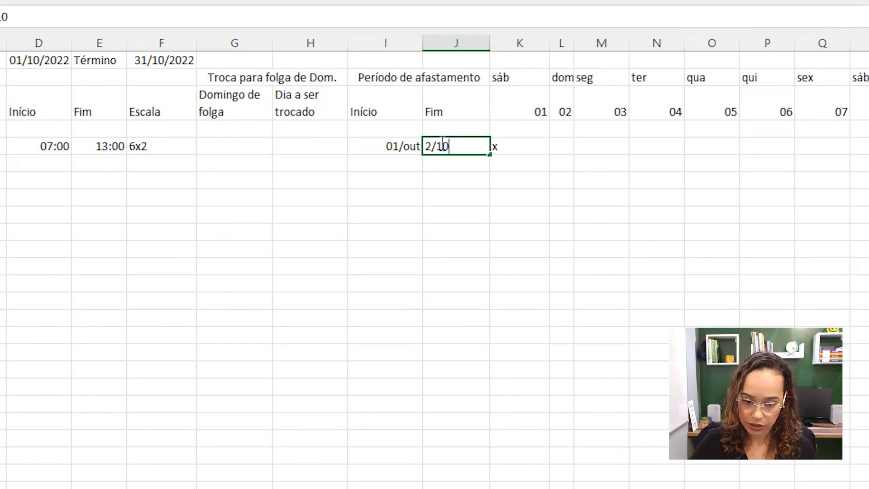
{"action": "key", "text": "Return"}
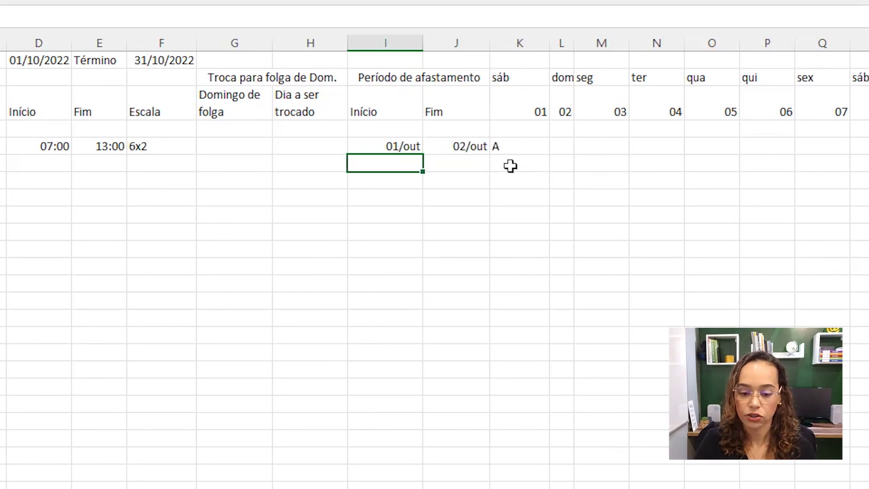
{"action": "left_click", "coordinate": [527, 147]}
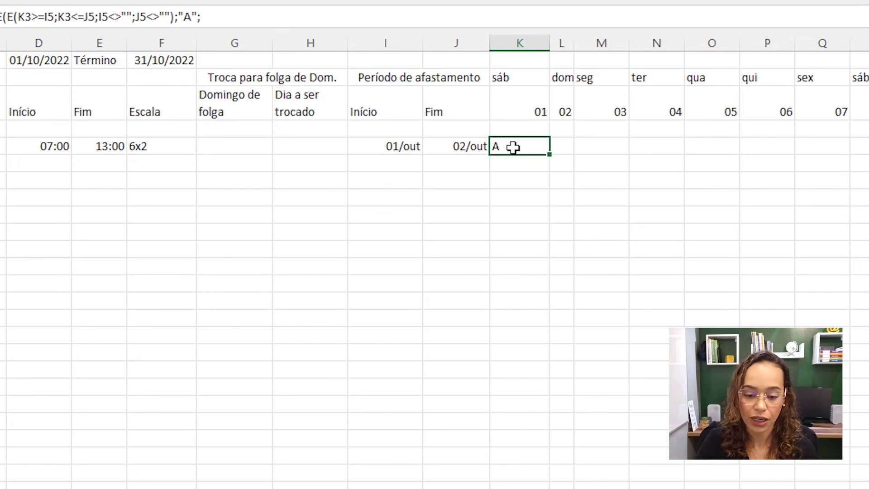
{"action": "left_click_drag", "start_coordinate": [400, 146], "coordinate": [439, 144]}
{"action": "key", "text": "Delete"}
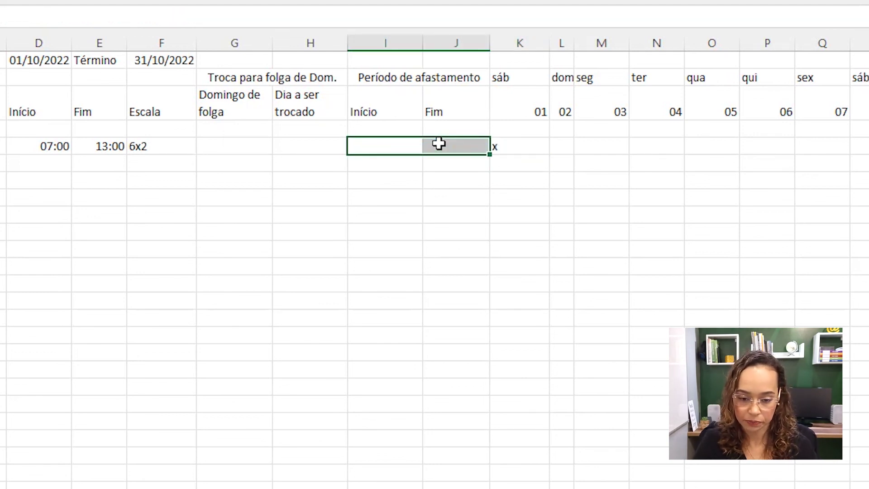
Step: Lock the row of both K3 references in the leave-period test of the K5 formula as K$3
{"action": "left_click", "coordinate": [501, 147]}
{"action": "double_click", "coordinate": [502, 146]}
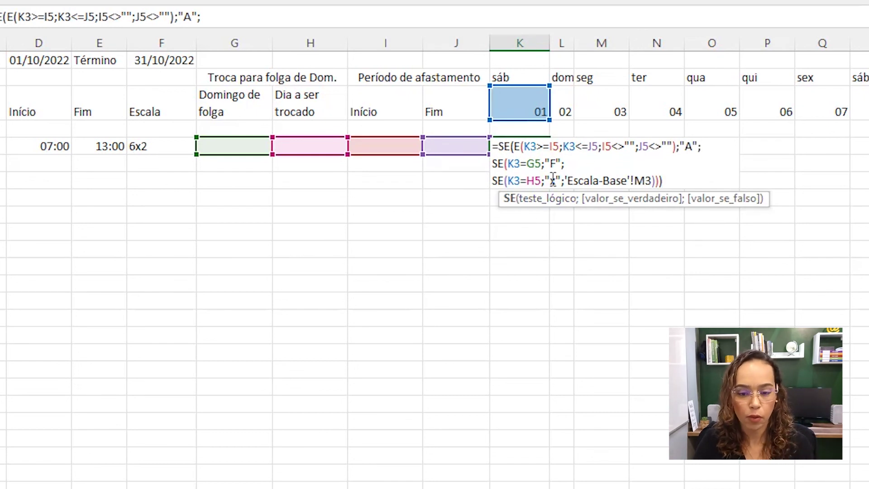
{"action": "left_click", "coordinate": [528, 147]}
{"action": "double_click", "coordinate": [528, 146]}
{"action": "left_click", "coordinate": [558, 146]}
{"action": "double_click", "coordinate": [528, 147]}
{"action": "key", "text": "F4"}
{"action": "key", "text": "F4"}
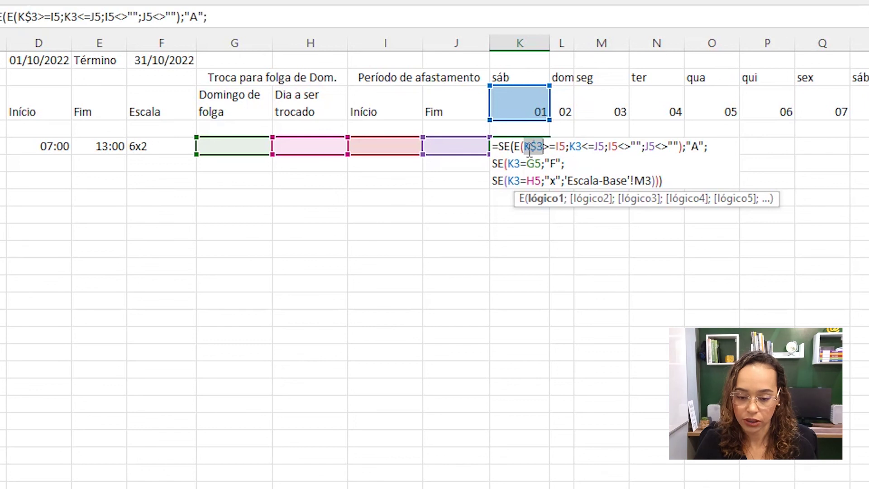
{"action": "left_click", "coordinate": [583, 147]}
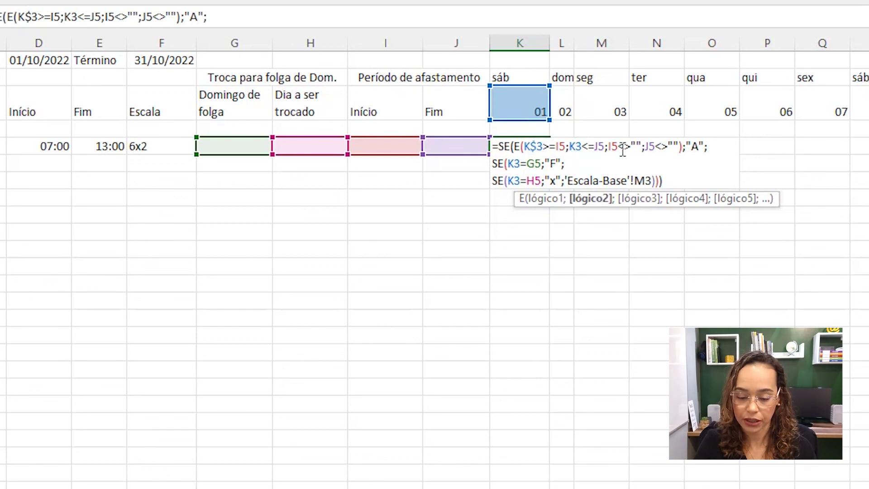
{"action": "key", "text": "F4"}
{"action": "key", "text": "F4"}
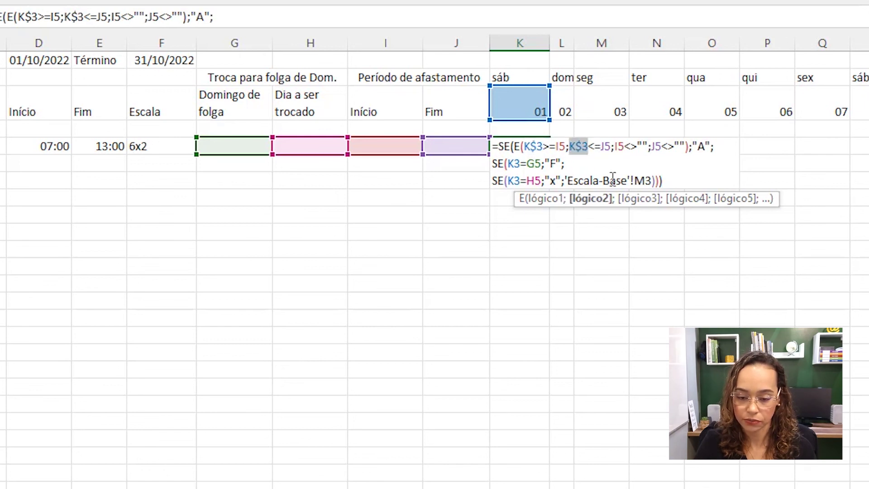
Step: Lock the row of the K3 references compared with G5 and H5 in the K5 formula as K$3
{"action": "left_click", "coordinate": [514, 163]}
{"action": "key", "text": "F4"}
{"action": "key", "text": "F4"}
{"action": "left_click", "coordinate": [514, 181]}
{"action": "key", "text": "F4"}
{"action": "key", "text": "F4"}
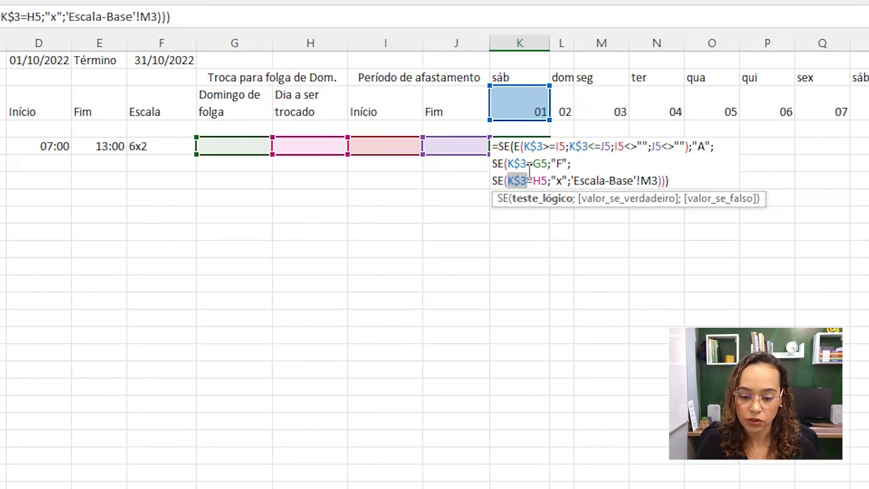
Step: Lock the columns of I5 and J5 in the K5 formula's date comparisons as $I5 and $J5
{"action": "left_click", "coordinate": [561, 146]}
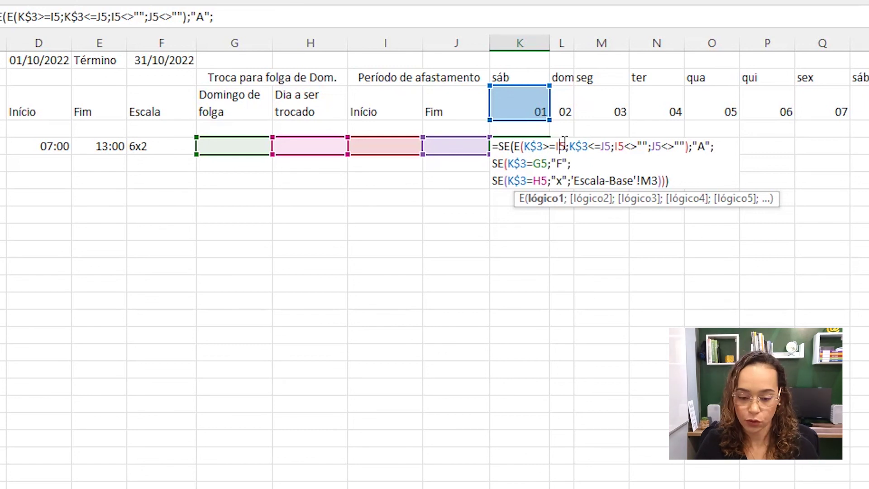
{"action": "key", "text": "F4"}
{"action": "key", "text": "F4"}
{"action": "key", "text": "F4"}
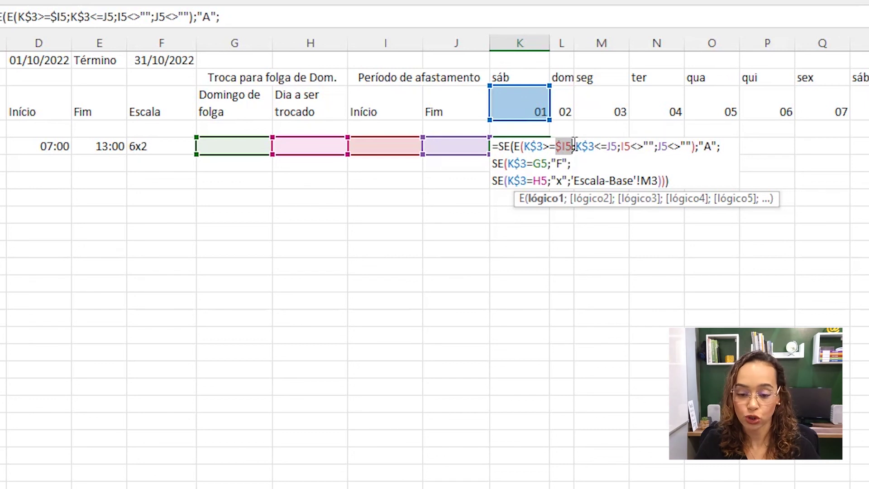
{"action": "left_click", "coordinate": [615, 146]}
{"action": "key", "text": "F4"}
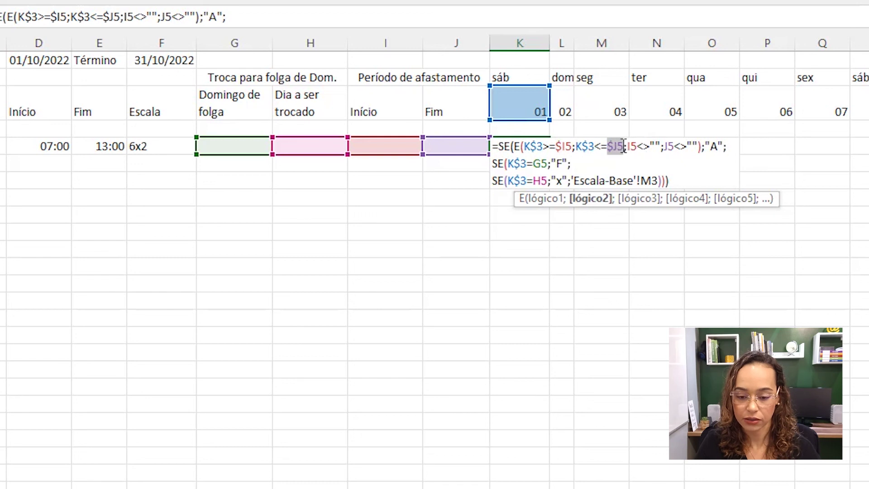
Step: Lock the columns of I5 and J5 in the K5 formula's non-blank tests as $I5 and $J5
{"action": "left_click", "coordinate": [631, 146]}
{"action": "key", "text": "F4"}
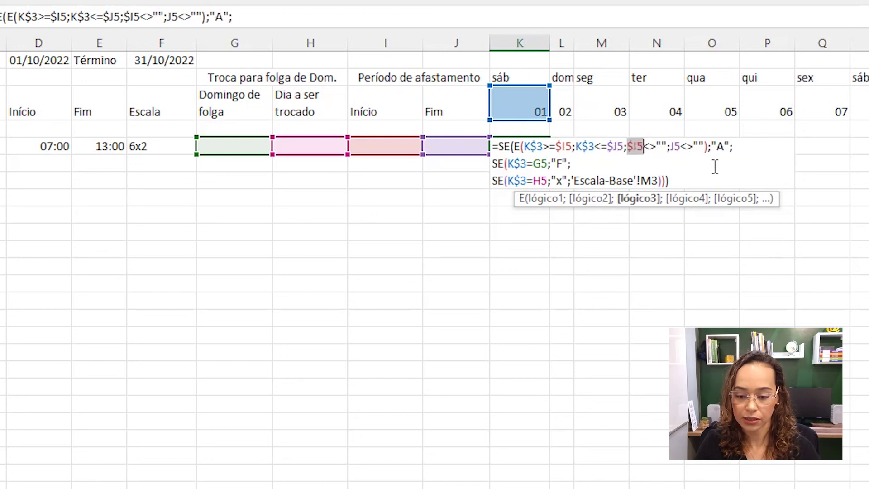
{"action": "left_click", "coordinate": [675, 146]}
{"action": "key", "text": "F4"}
{"action": "key", "text": "F4"}
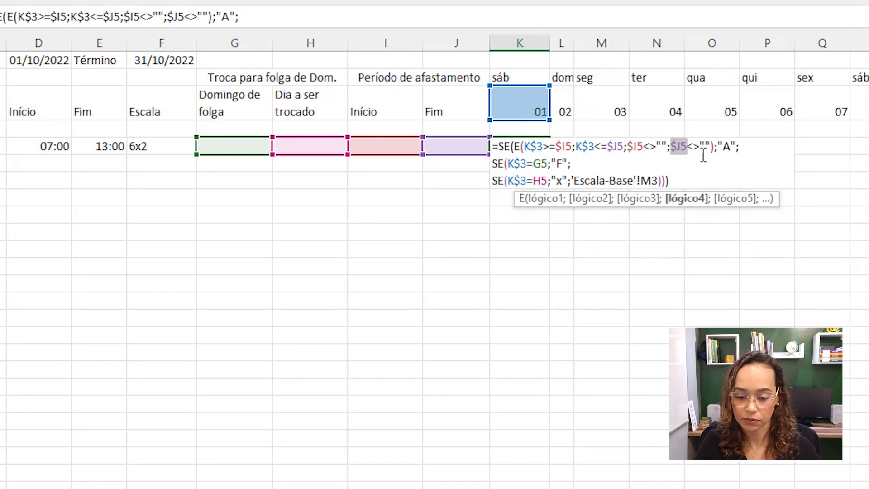
{"action": "key", "text": "F4"}
Step: Lock the columns of the Sunday-swap references in the K5 formula as $G5 and $H5, and commit the formula
{"action": "left_click", "coordinate": [583, 161]}
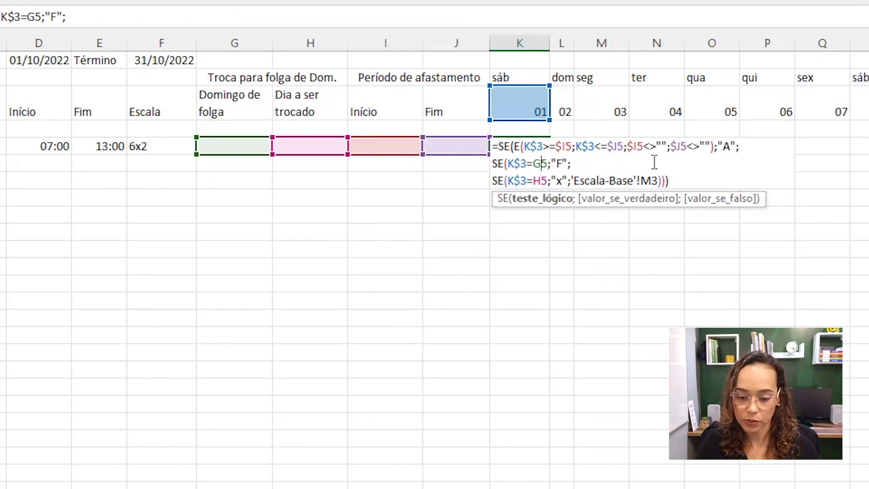
{"action": "key", "text": "F4"}
{"action": "key", "text": "F4"}
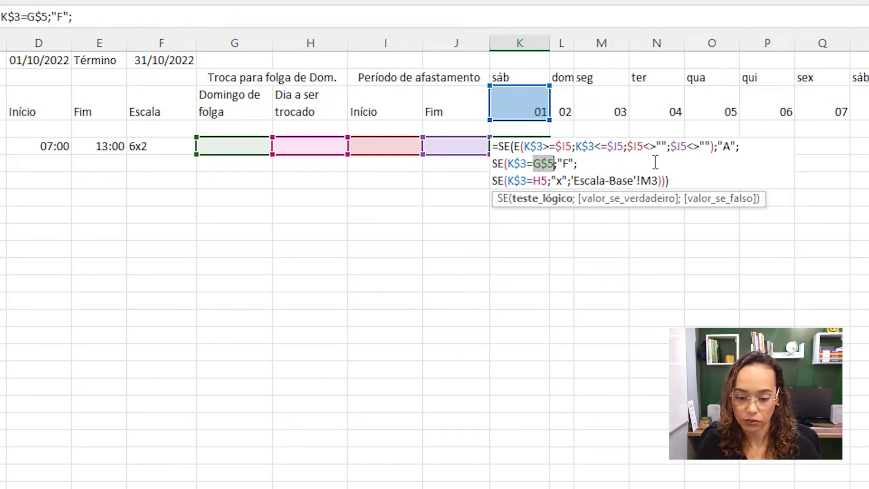
{"action": "key", "text": "F4"}
{"action": "left_click", "coordinate": [548, 180]}
{"action": "key", "text": "F4"}
{"action": "key", "text": "F4"}
{"action": "key", "text": "F4"}
{"action": "left_click", "coordinate": [590, 180]}
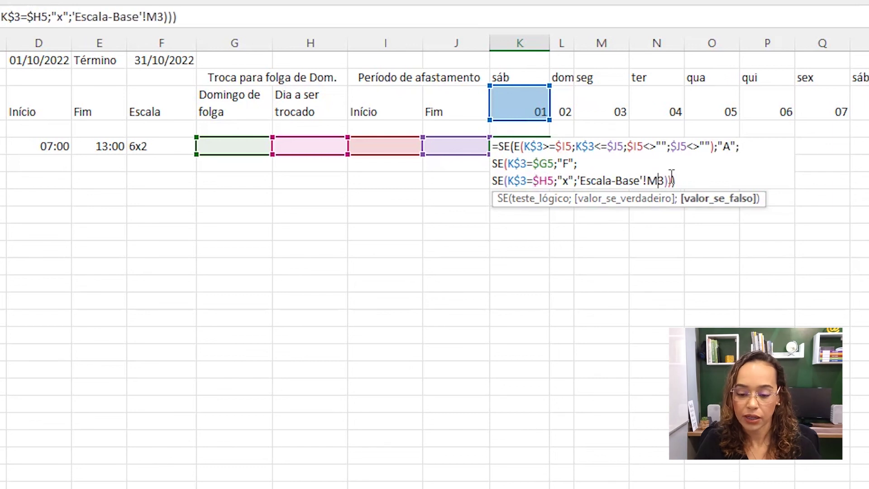
{"action": "left_click", "coordinate": [659, 181]}
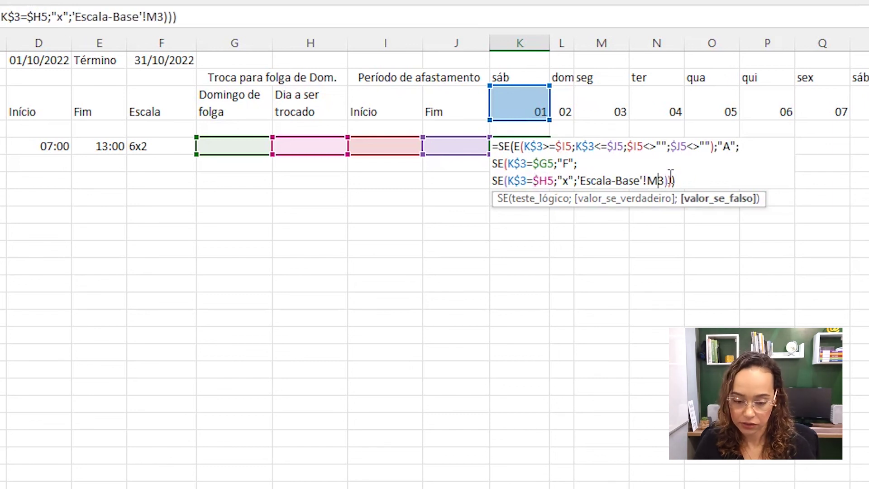
{"action": "key", "text": "Return"}
Step: Wrap the whole K5 formula in SEERRO with "-" as the value returned on error
{"action": "left_click", "coordinate": [537, 148]}
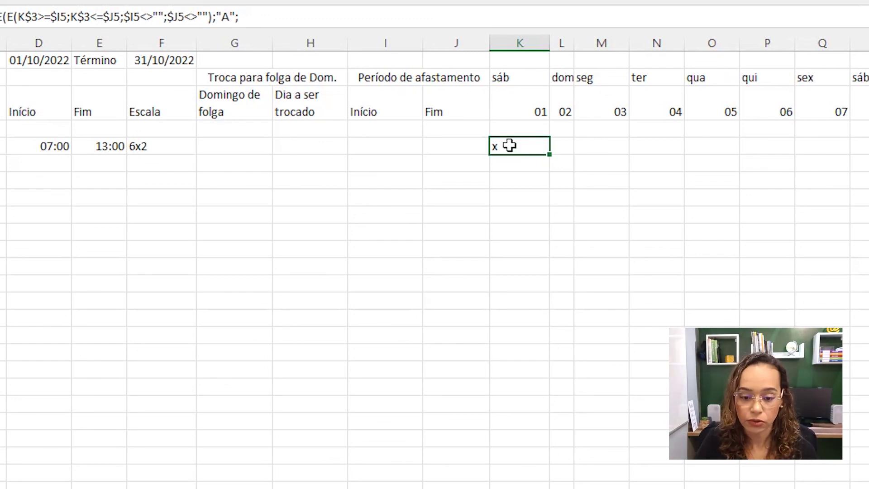
{"action": "double_click", "coordinate": [510, 145]}
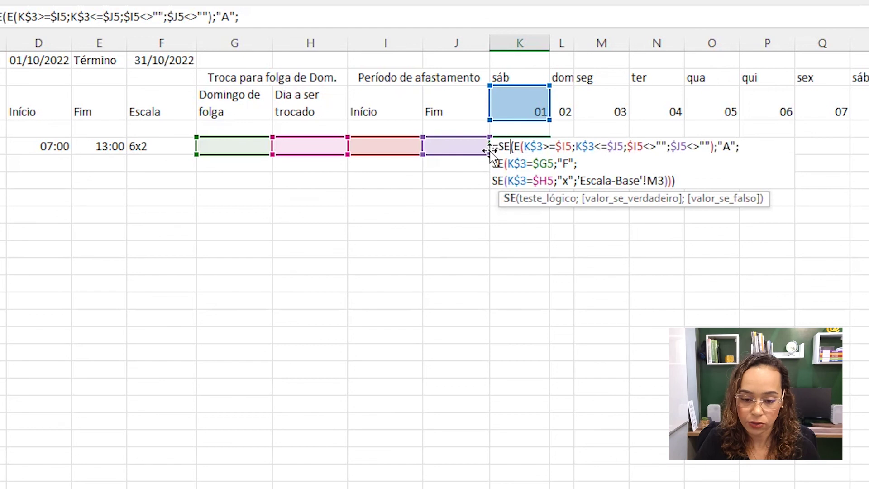
{"action": "left_click", "coordinate": [496, 145]}
{"action": "type", "text": "See"}
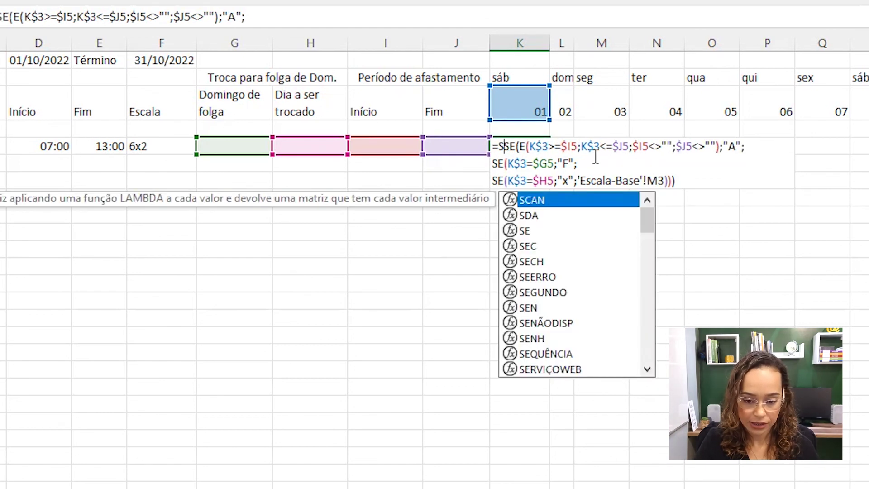
{"action": "key", "text": "Tab"}
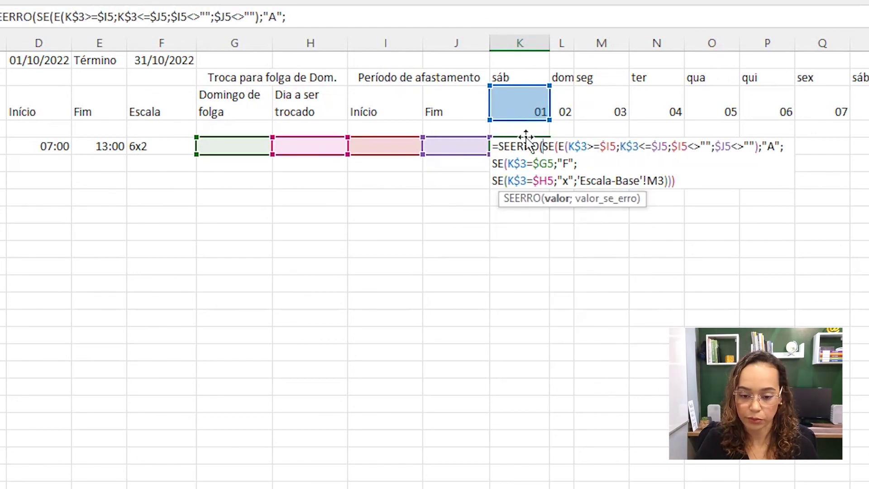
{"action": "left_click", "coordinate": [695, 177]}
{"action": "type", "text": ";\"-\")"}
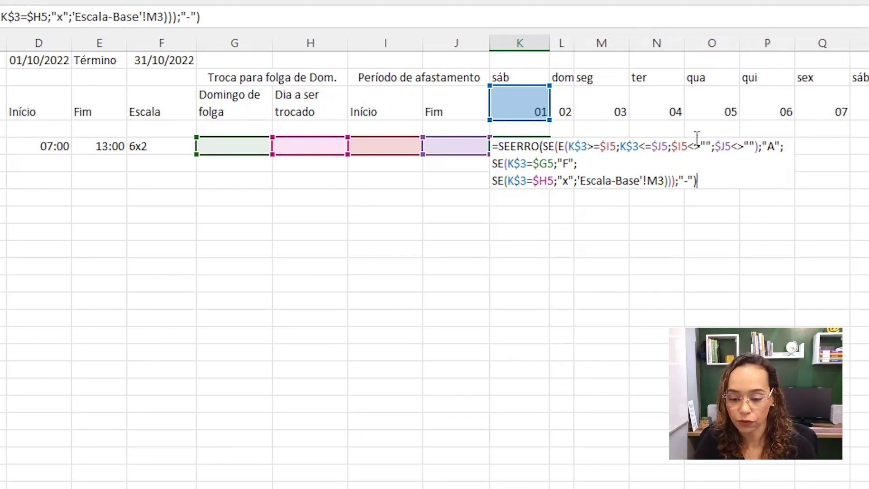
{"action": "key", "text": "ctrl+Return"}
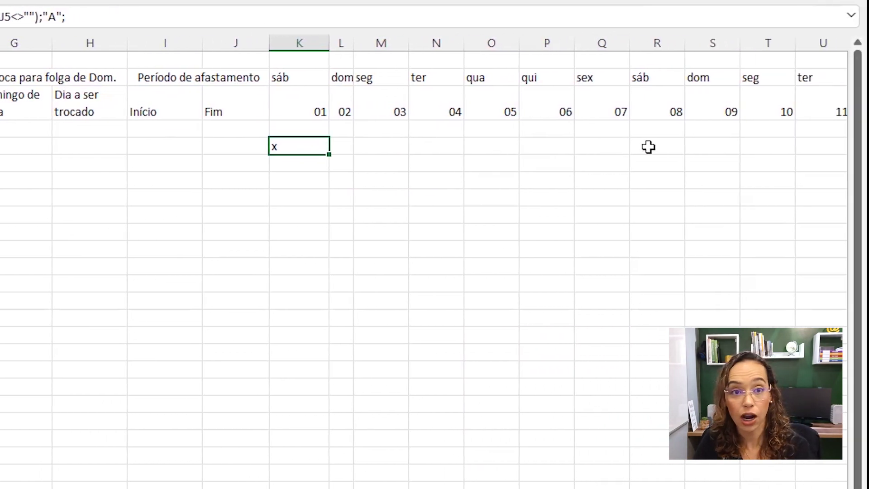
Step: Copy the K5 formula across to R5 for day 08, and compare the row with Dia 1 to Dia 8 on Escala-Base
{"action": "left_click_drag", "start_coordinate": [329, 154], "coordinate": [293, 164]}
{"action": "left_click", "coordinate": [656, 141]}
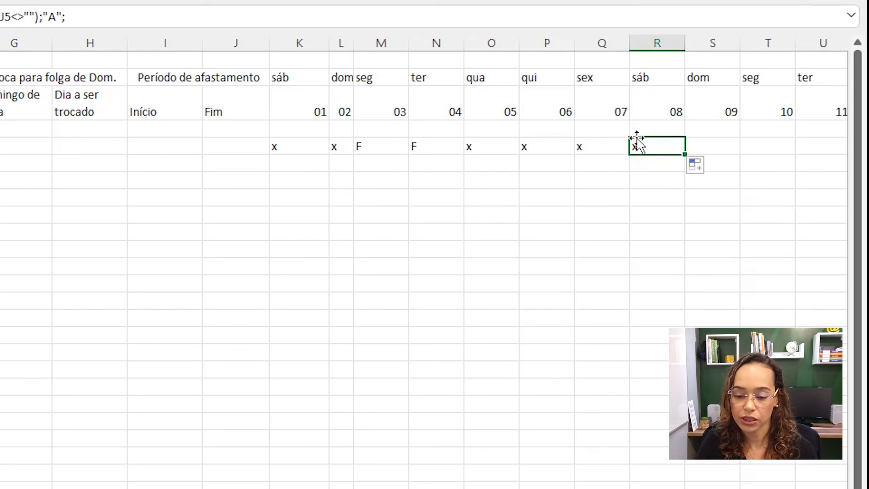
{"action": "left_click", "coordinate": [145, 488]}
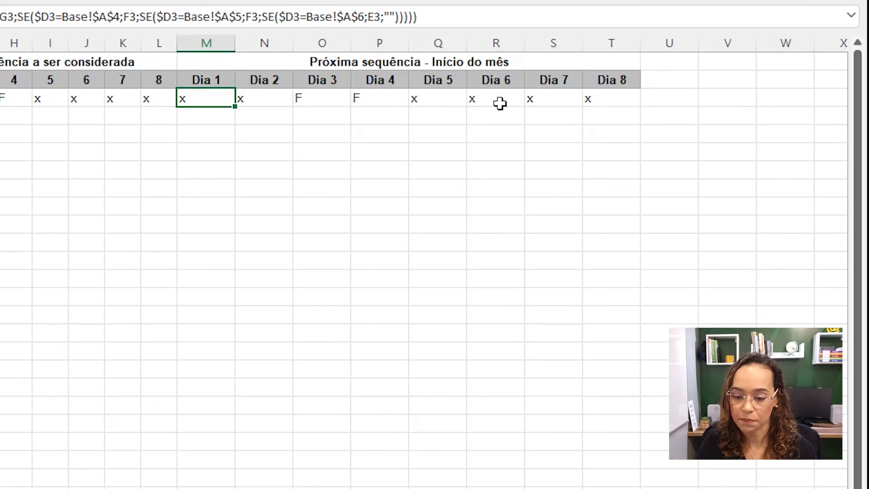
{"action": "key", "text": "ctrl+Page_Up"}
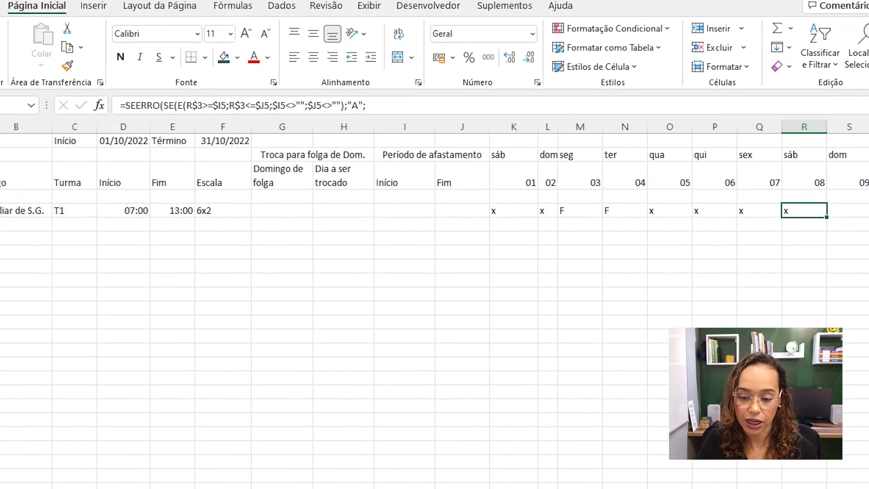
Step: Select S5, the day 09 cell in the employee's row of the monthly schedule
{"action": "scroll", "coordinate": [554, 440], "scroll_direction": "right", "scroll_amount": 3}
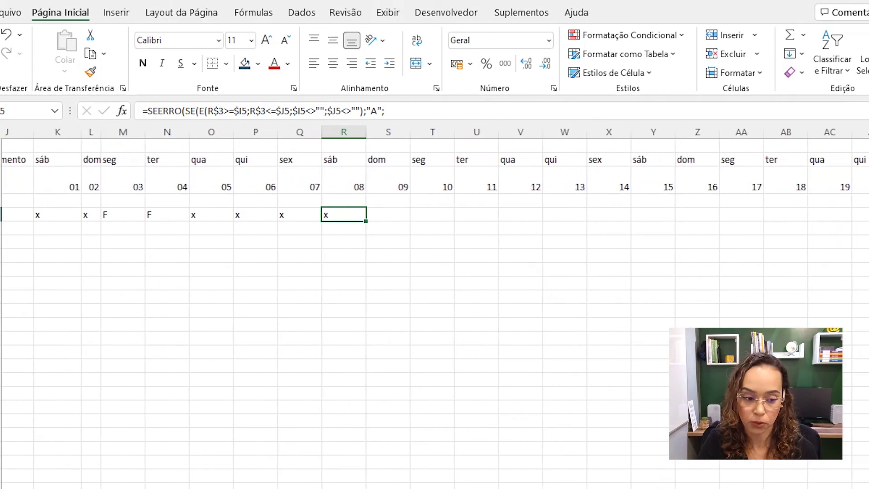
{"action": "left_click", "coordinate": [374, 217]}
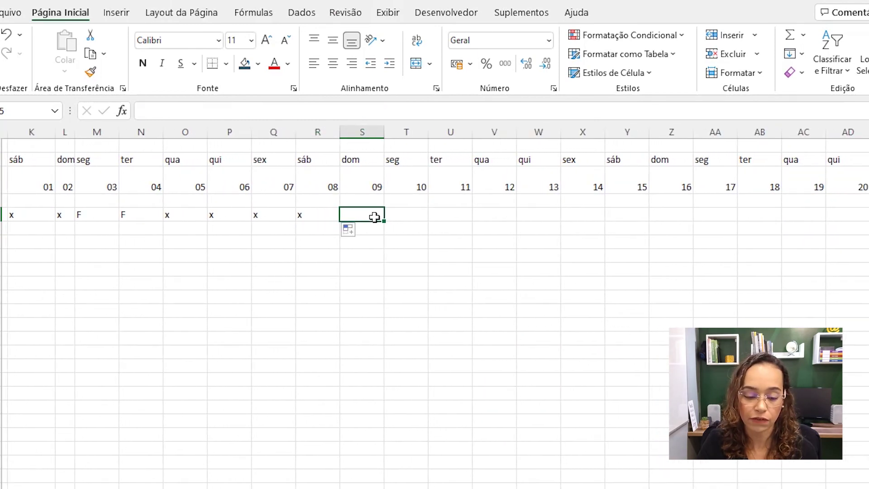